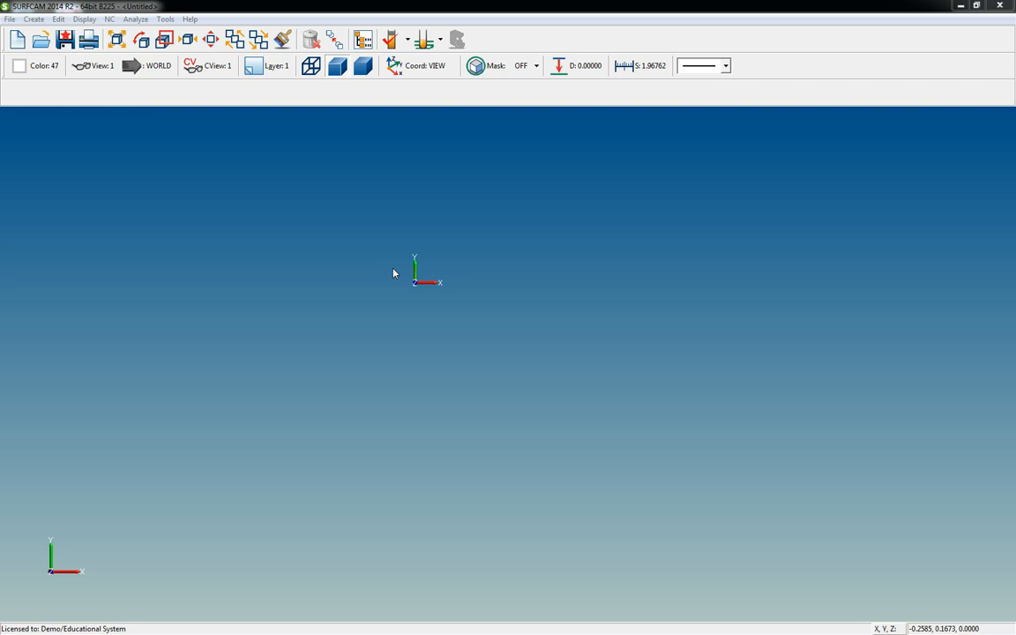
pyautogui.scroll(-4, 357, 297)
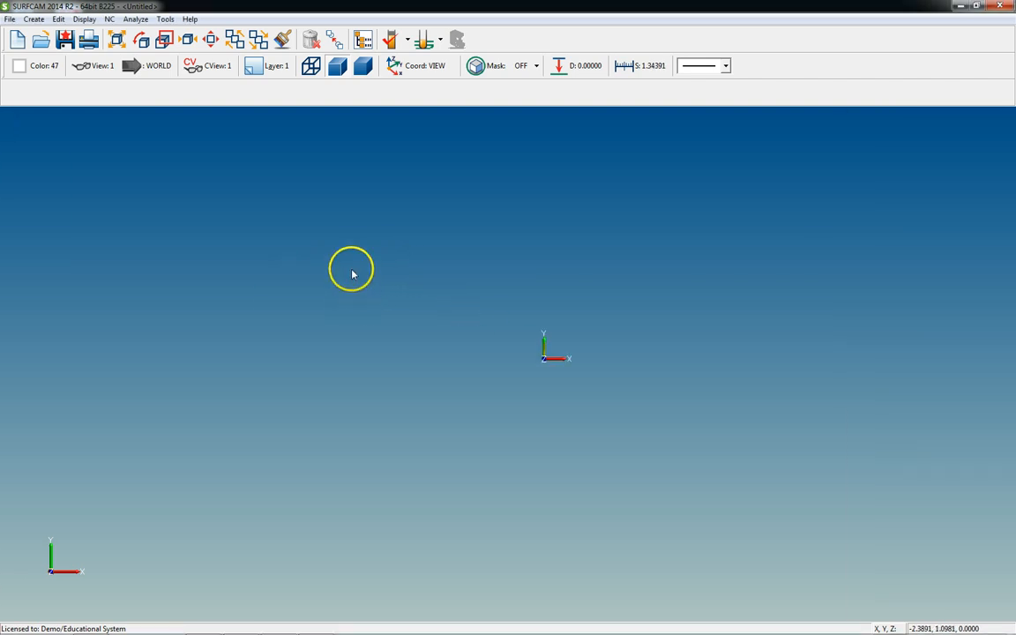
pyautogui.scroll(12, 499, 362)
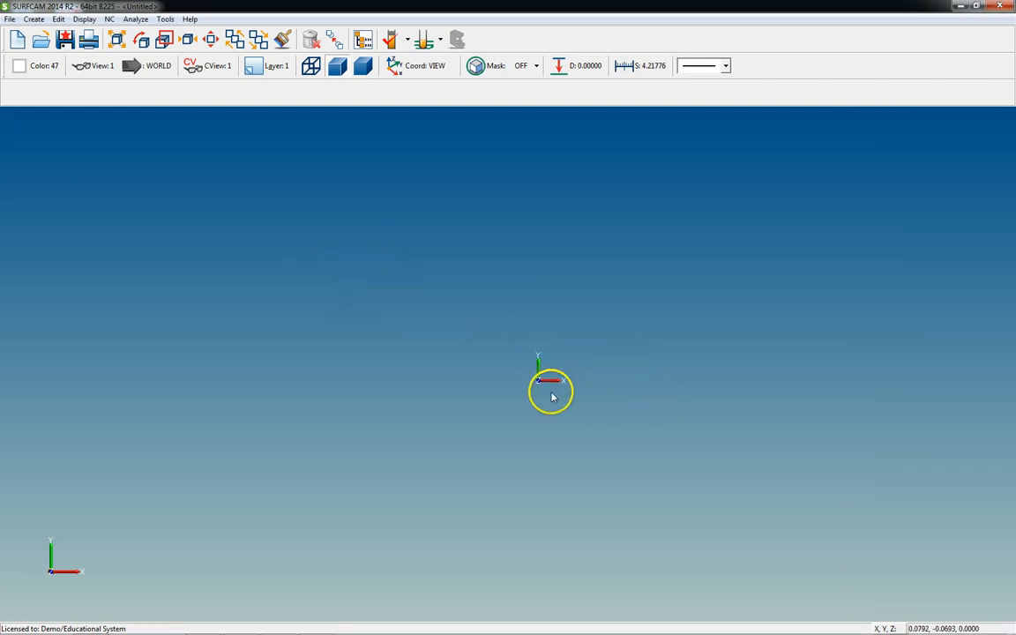
pyautogui.scroll(-3, 552, 397)
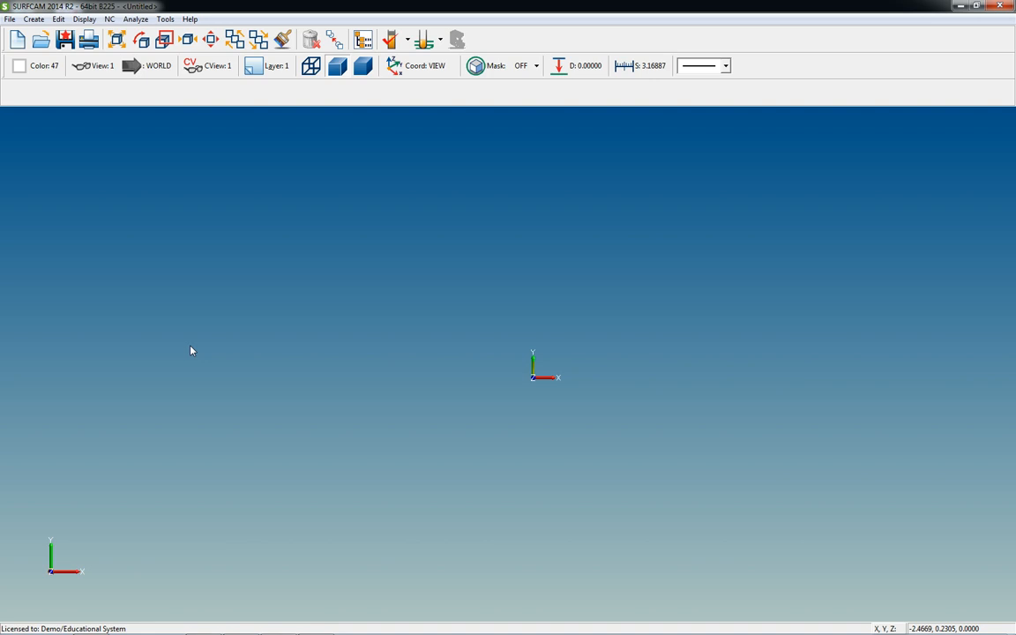
# - Switch to Adobe Reader to examine the 1-2-3 Block drawing's dimensions, and return to SURFCAM
pyautogui.click(74, 354)
pyautogui.click(52, 342)
pyautogui.moveTo(0, 208); pyautogui.dragTo(515, 1)
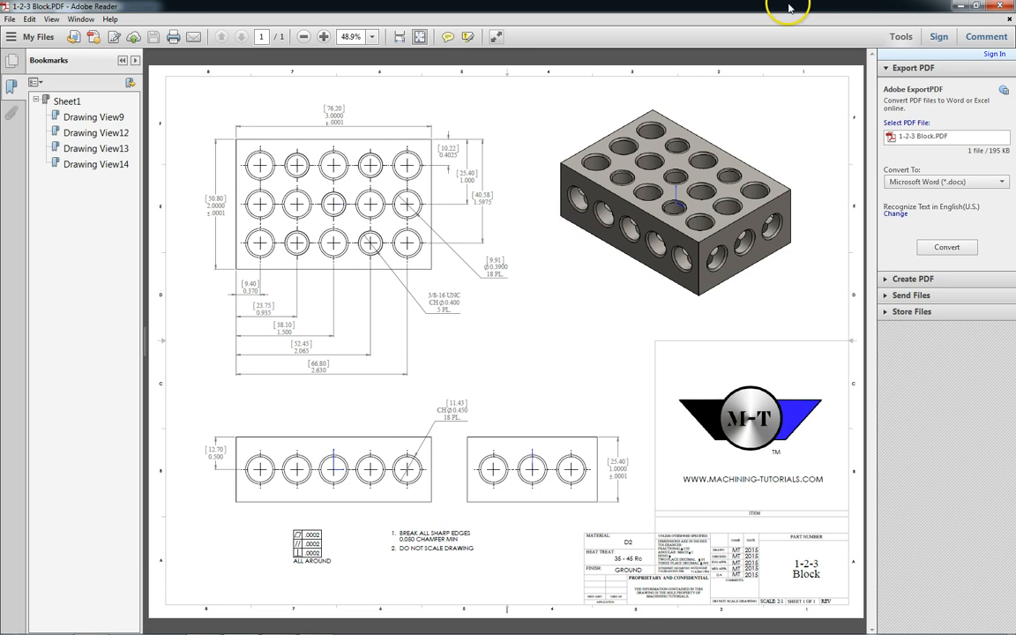
pyautogui.moveTo(790, 7); pyautogui.dragTo(0, 26)
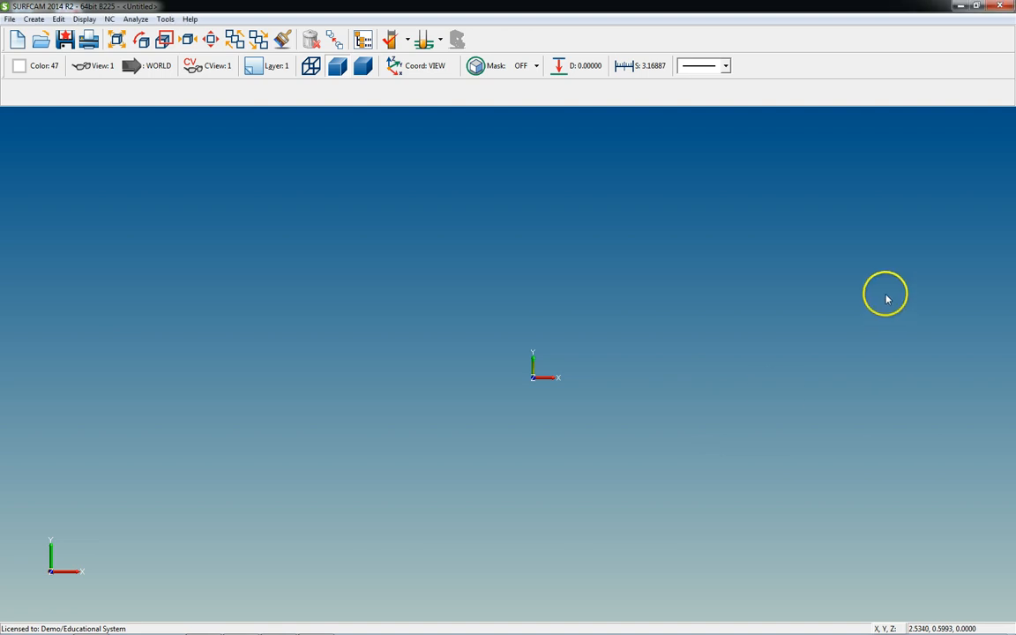
# - Create a horizontal and a vertical line through the origin at X 0, Y 0, Z 0
pyautogui.hotkey('alt', 'c')
pyautogui.press('l')
pyautogui.press('e')
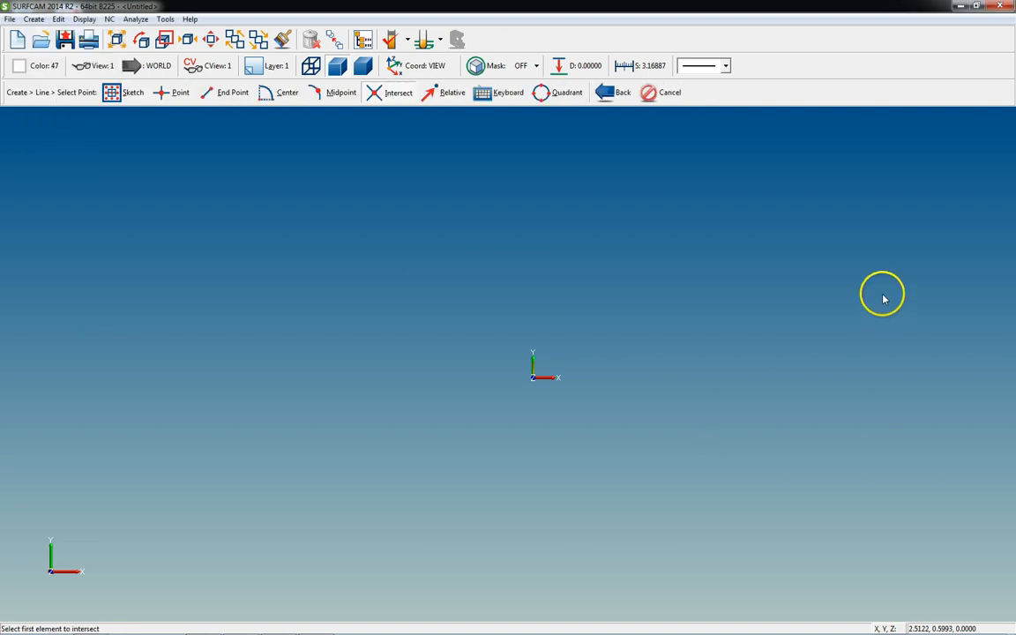
pyautogui.press('k')
pyautogui.press('Tab')
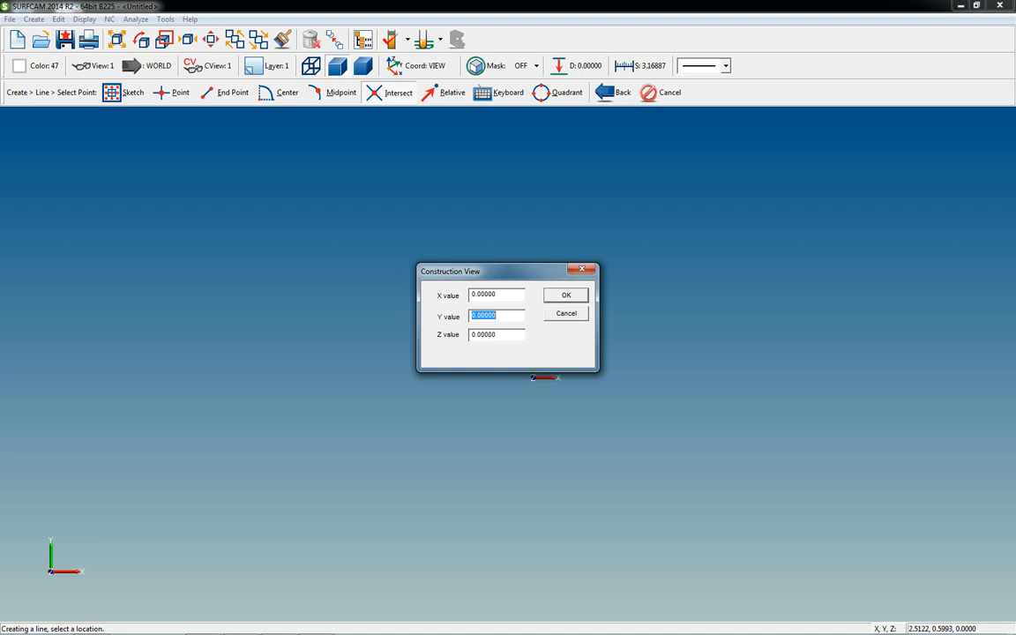
pyautogui.press('Return')
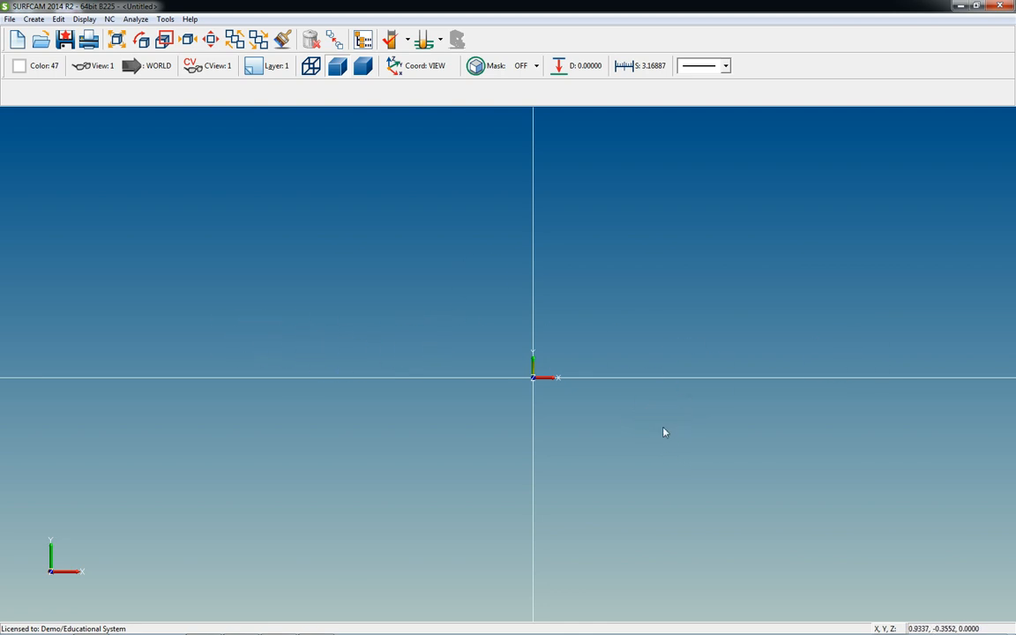
# - Offset the vertical centre line by 1.5 to both sides
pyautogui.press('o')
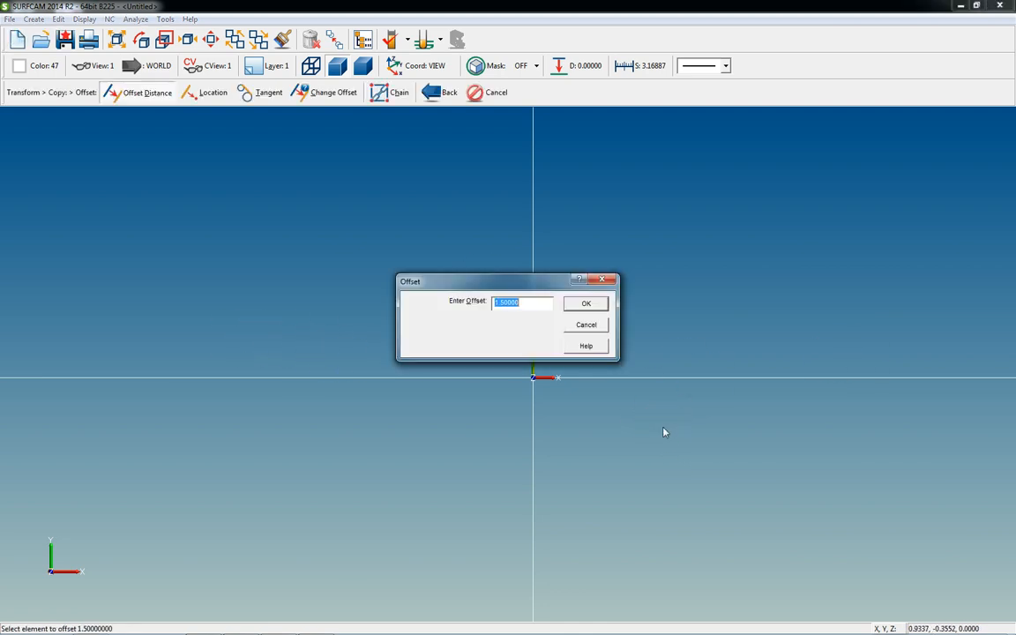
pyautogui.click(522, 303)
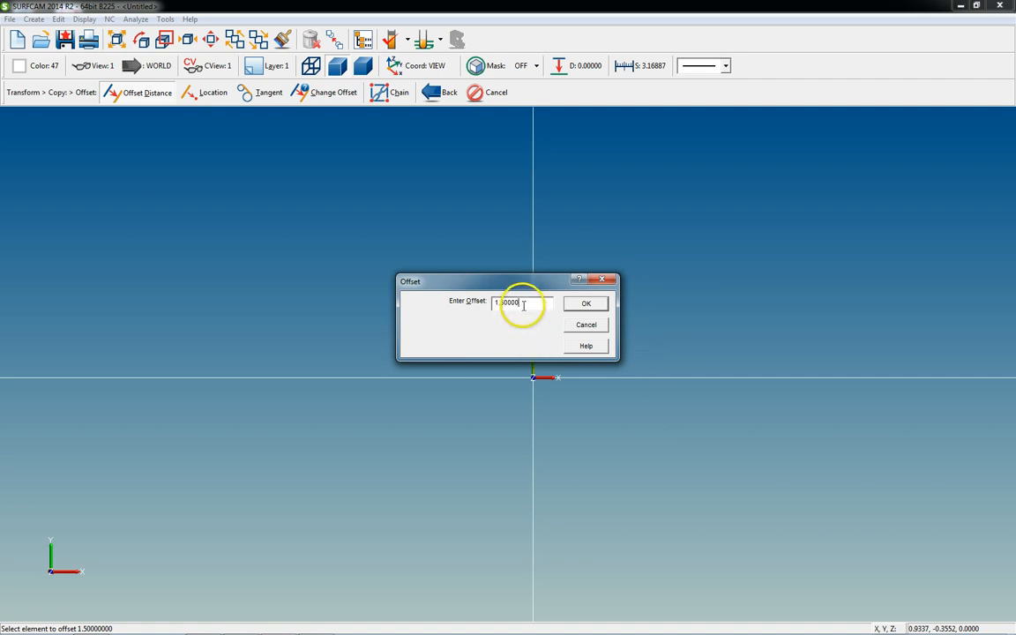
pyautogui.click(586, 304)
pyautogui.click(533, 267)
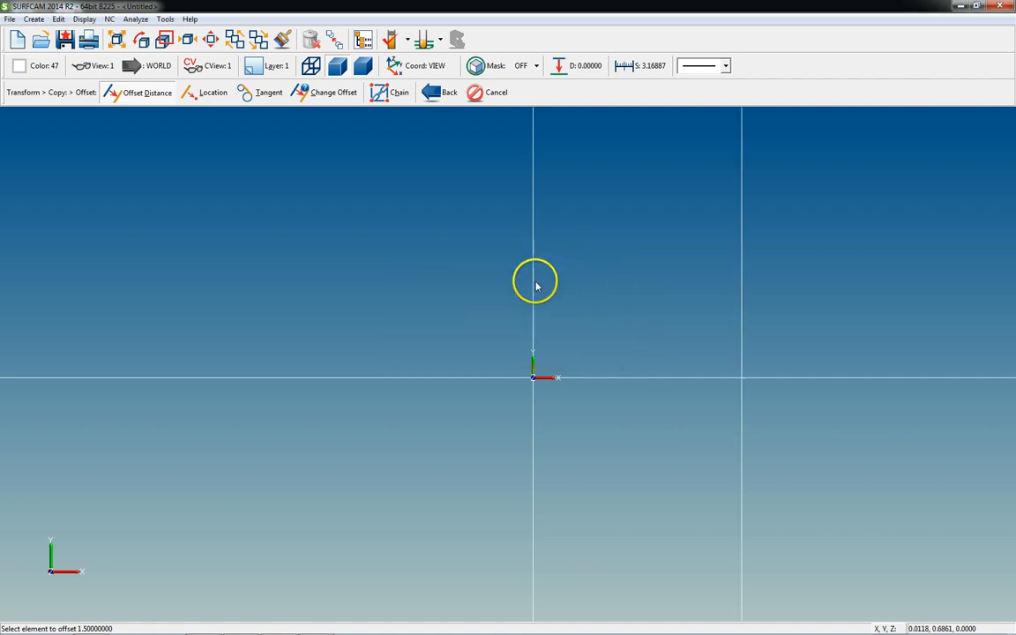
pyautogui.click(541, 388)
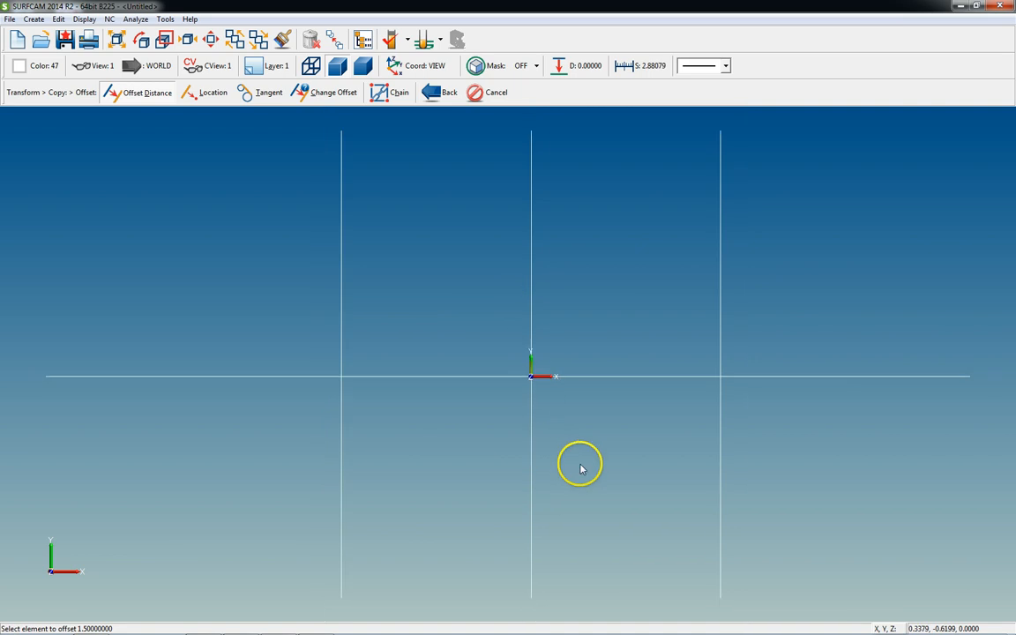
# - Offset the horizontal centre line by 1 both above and below it
pyautogui.press('c')
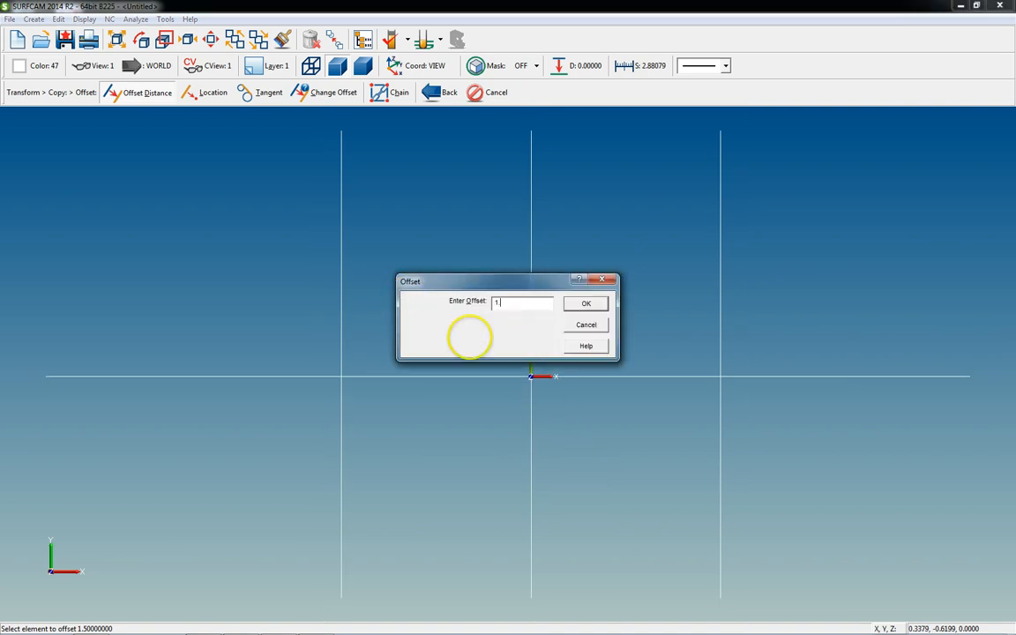
pyautogui.press('Return')
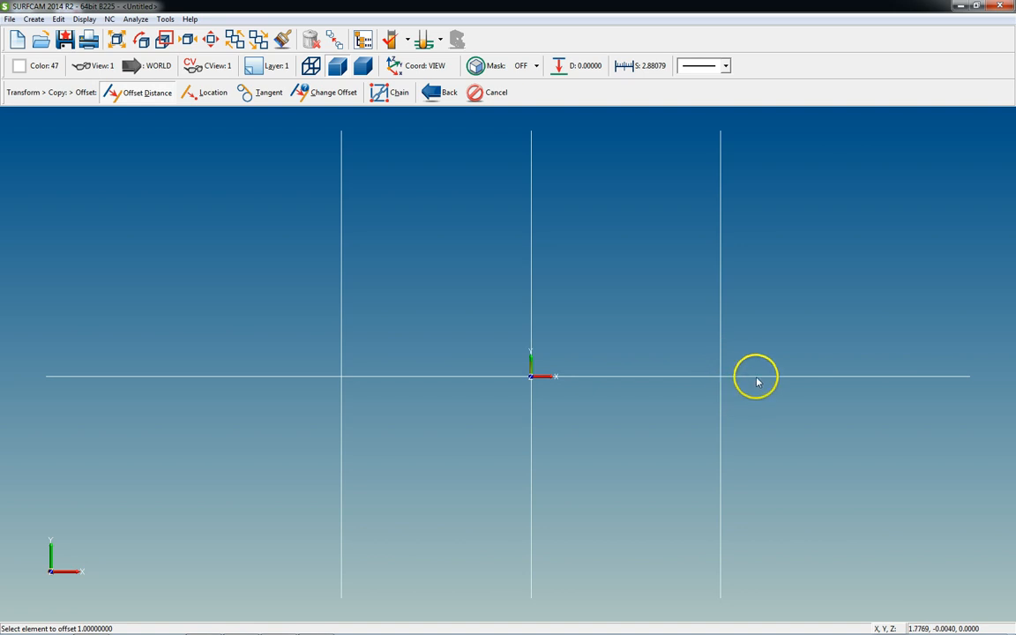
pyautogui.click(758, 369)
pyautogui.click(755, 401)
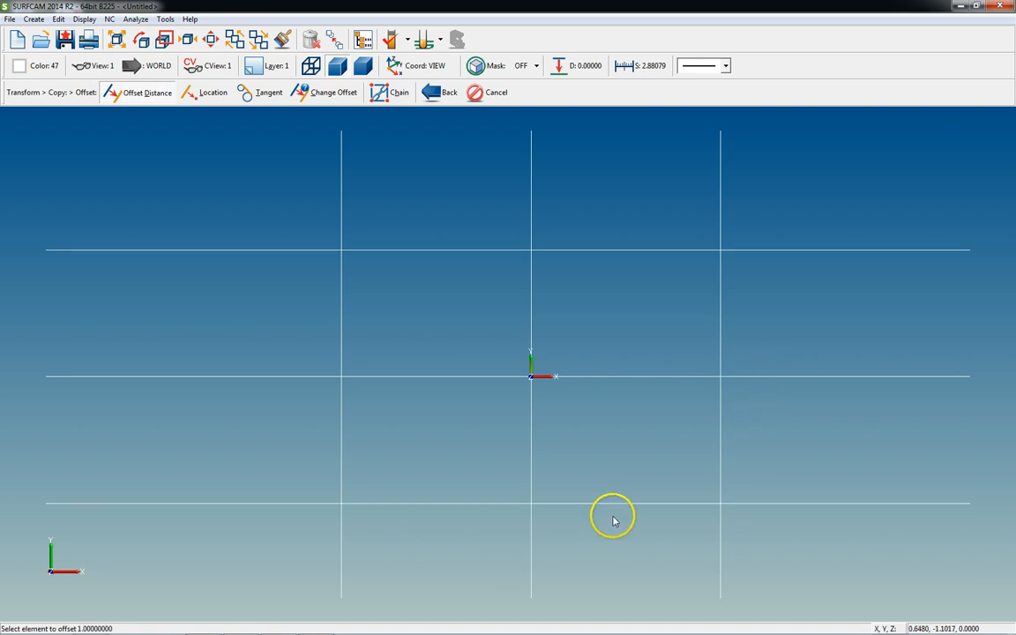
pyautogui.press('Escape')
# - AutoTrim the line ends that extend past the two upper corners of the rectangle
pyautogui.hotkey('alt', 'e')
pyautogui.press('t')
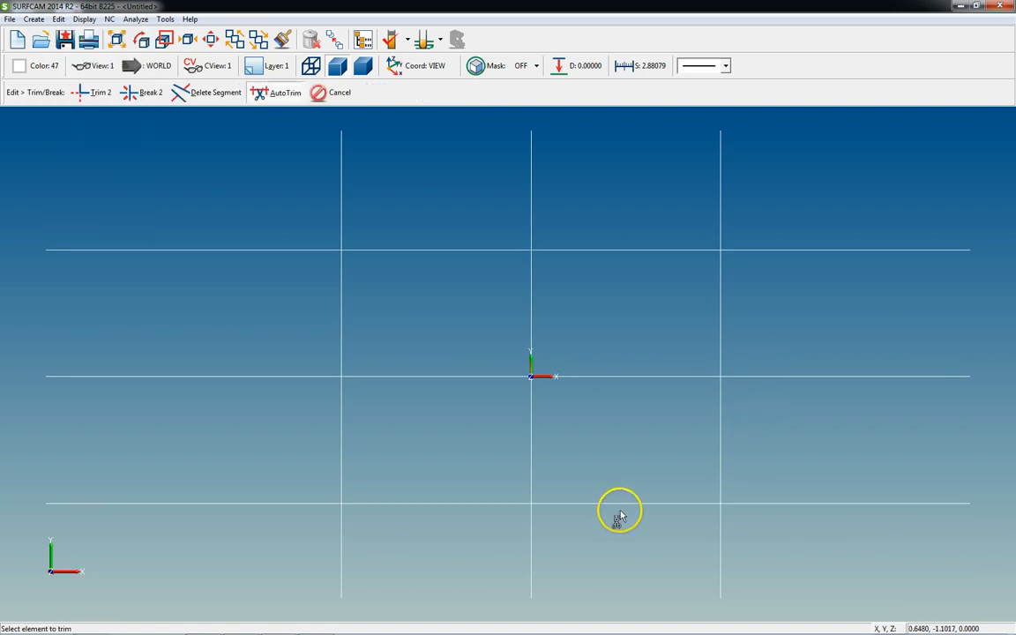
pyautogui.click(300, 248)
pyautogui.click(343, 219)
pyautogui.click(744, 256)
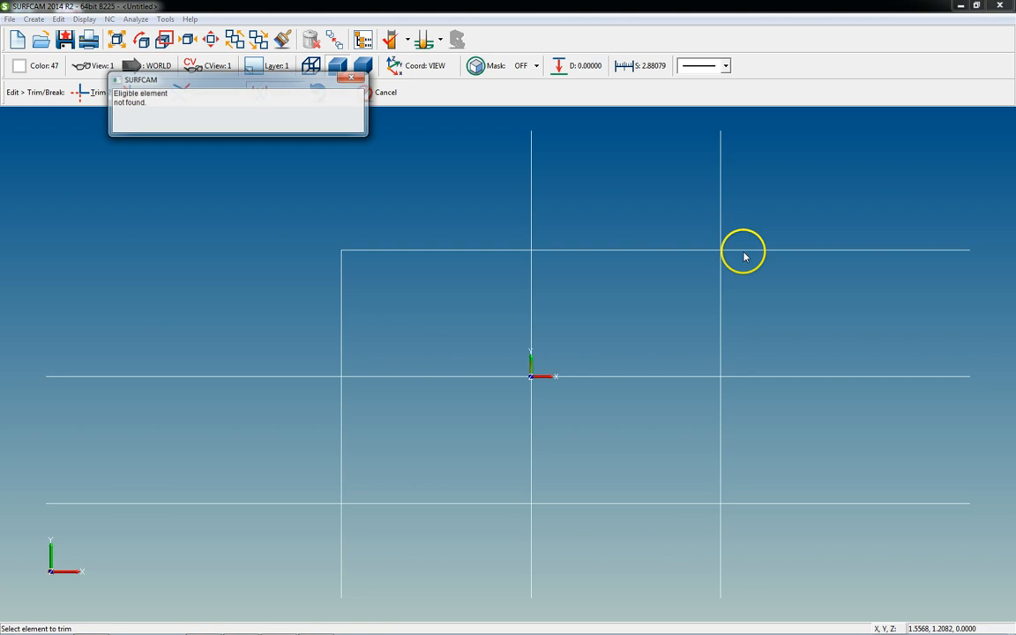
pyautogui.click(719, 226)
pyautogui.click(769, 266)
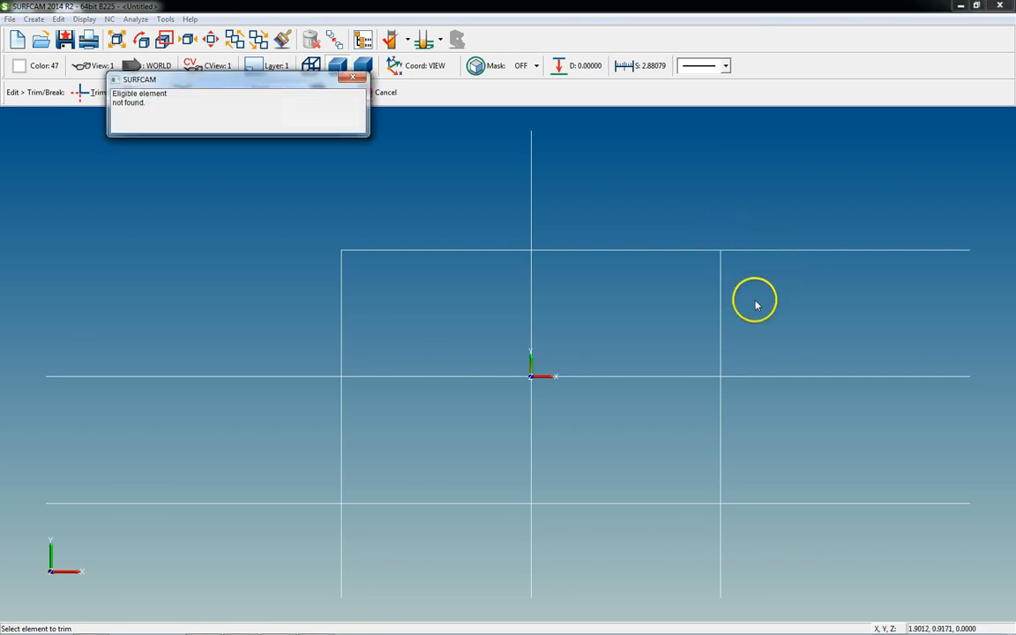
pyautogui.click(767, 254)
# - AutoTrim the line ends past the rectangle's two lower corners and the horizontal centre line's left overhang
pyautogui.click(724, 551)
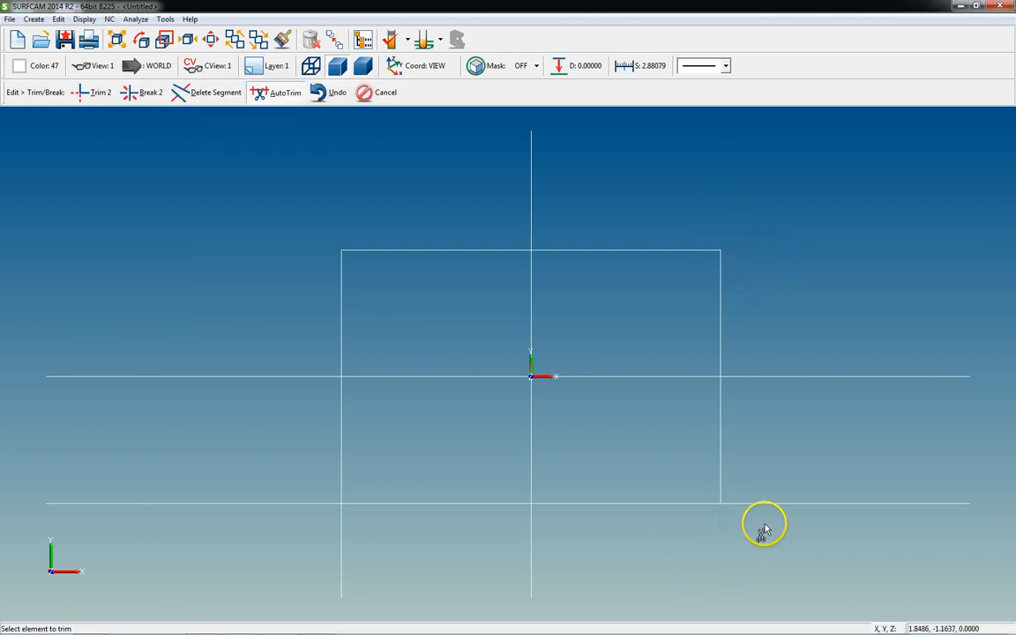
pyautogui.click(782, 503)
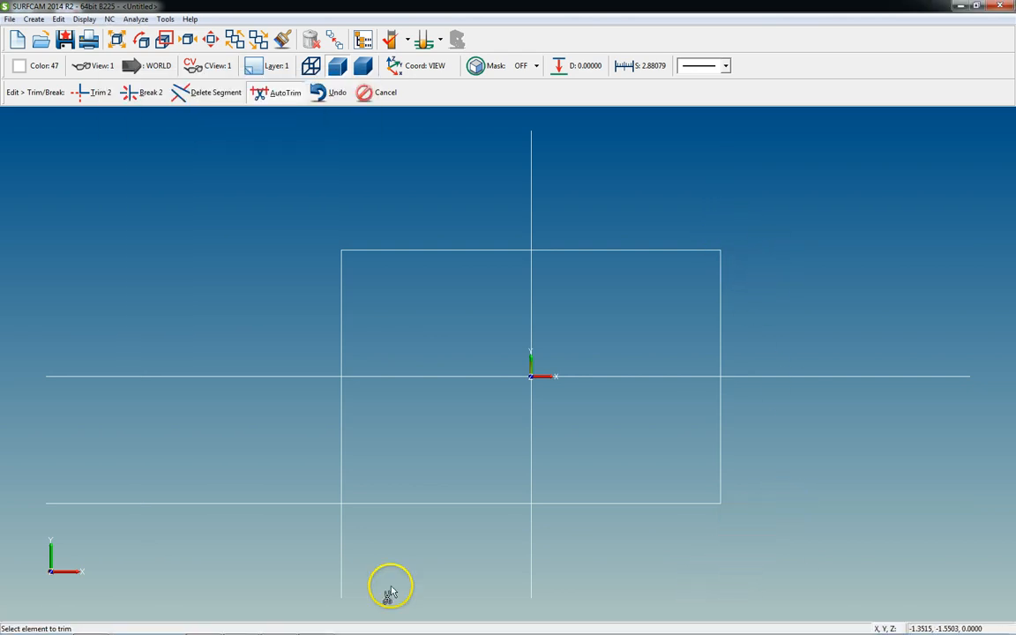
pyautogui.click(246, 502)
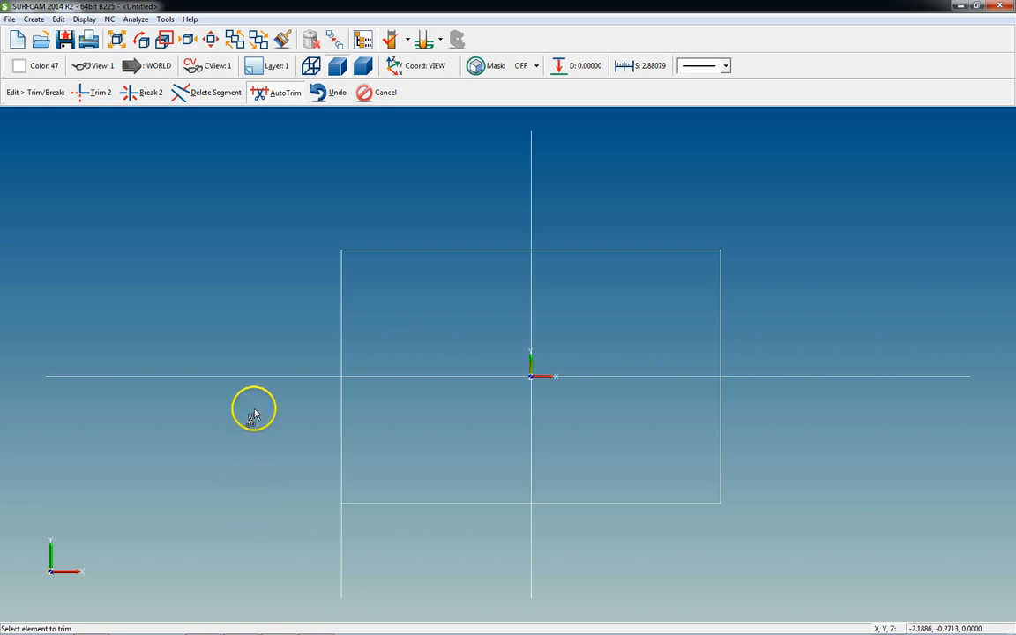
pyautogui.click(280, 377)
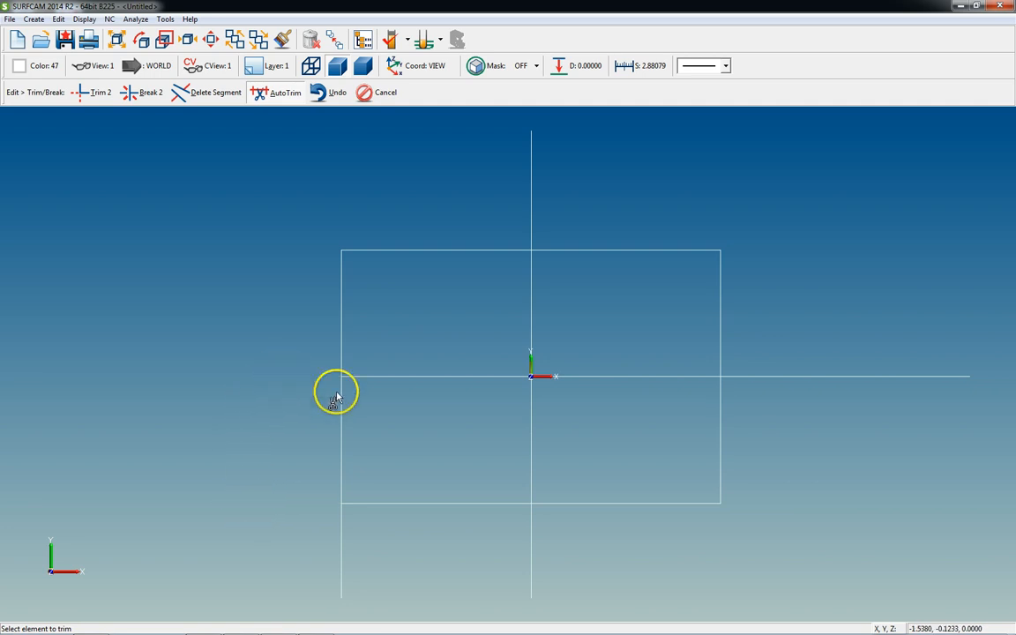
pyautogui.click(343, 535)
pyautogui.press('Escape')
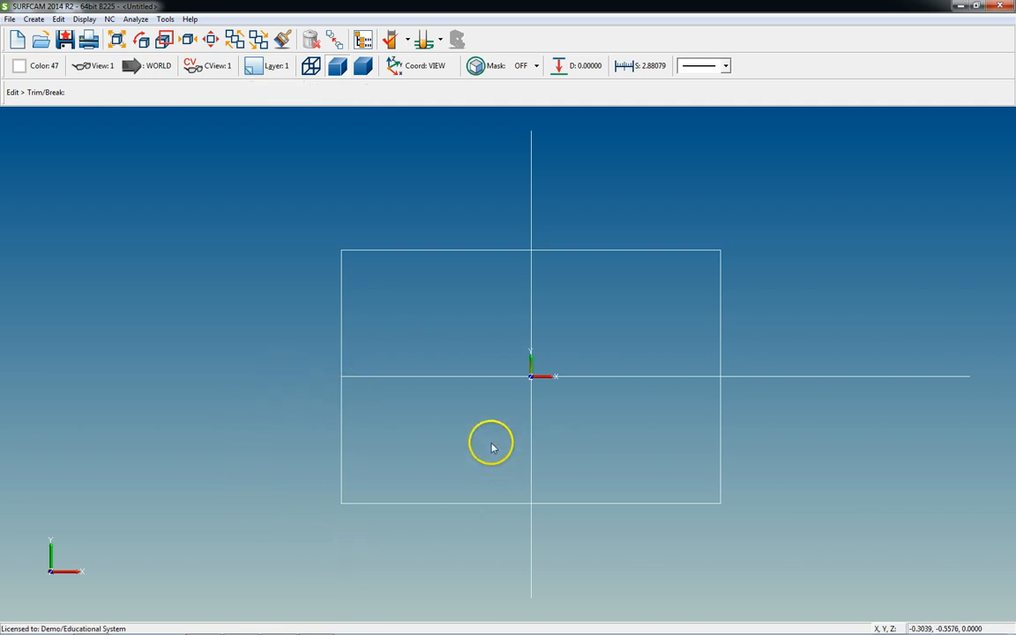
pyautogui.press('d')
pyautogui.press('Escape')
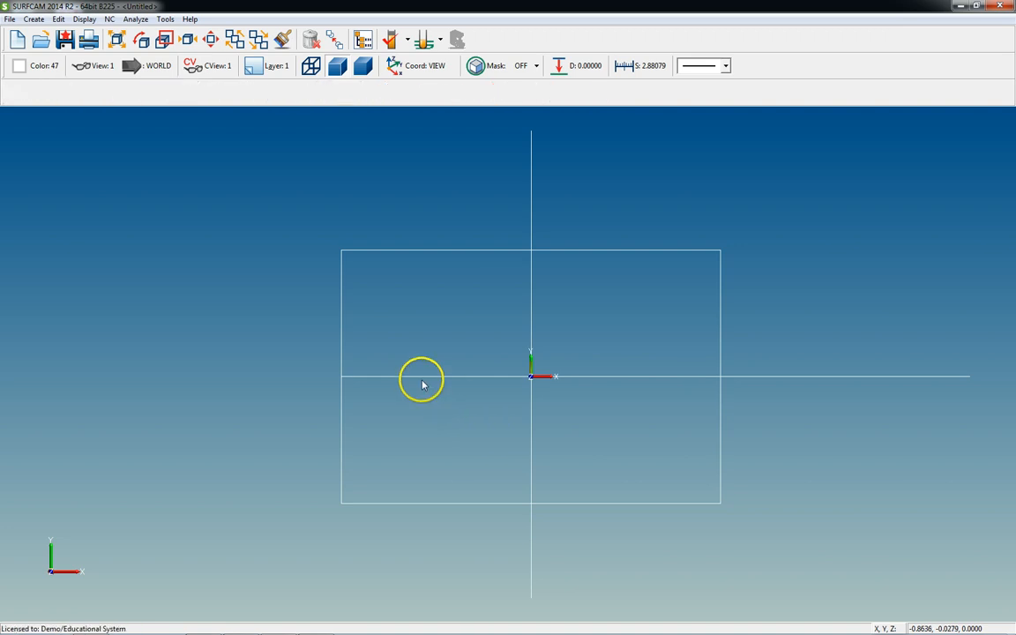
# - Measure the rectangle's width along its upper edge and its height along its right edge between end points
pyautogui.press('a')
pyautogui.press('d')
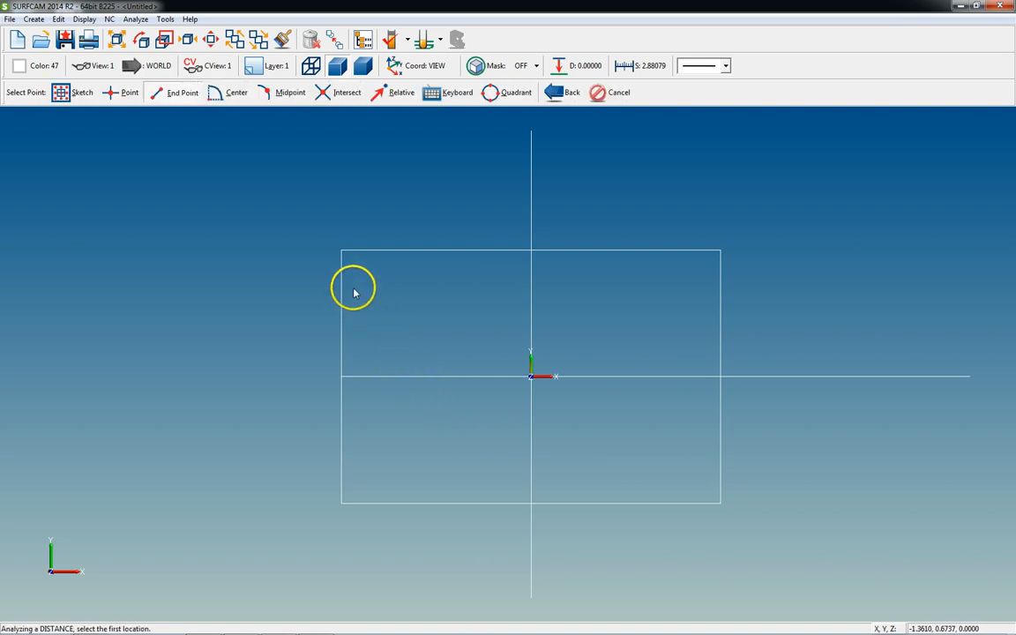
pyautogui.click(342, 250)
pyautogui.click(720, 251)
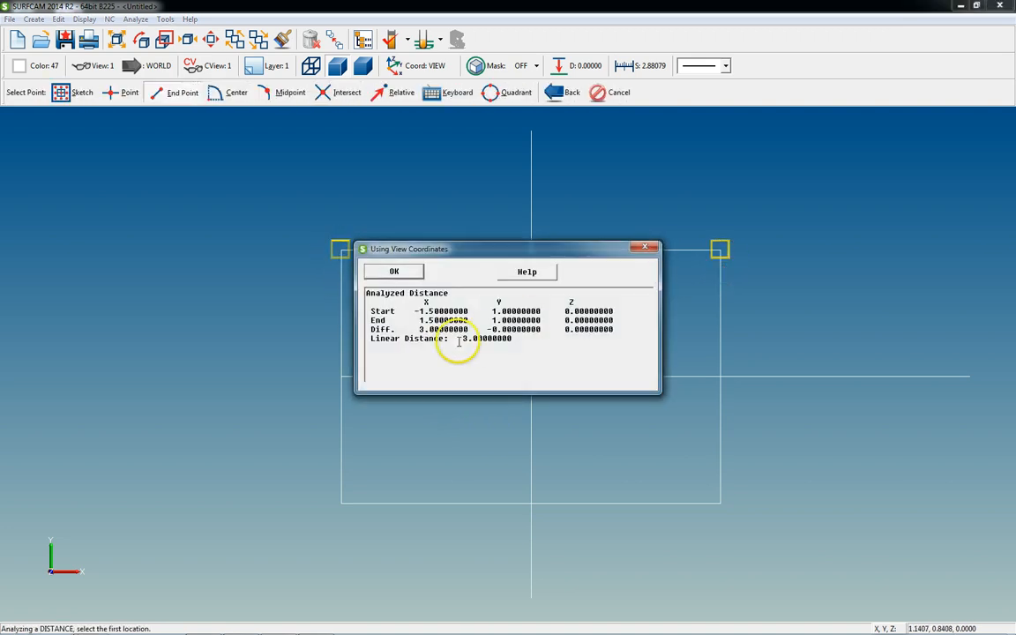
pyautogui.doubleClick(441, 329)
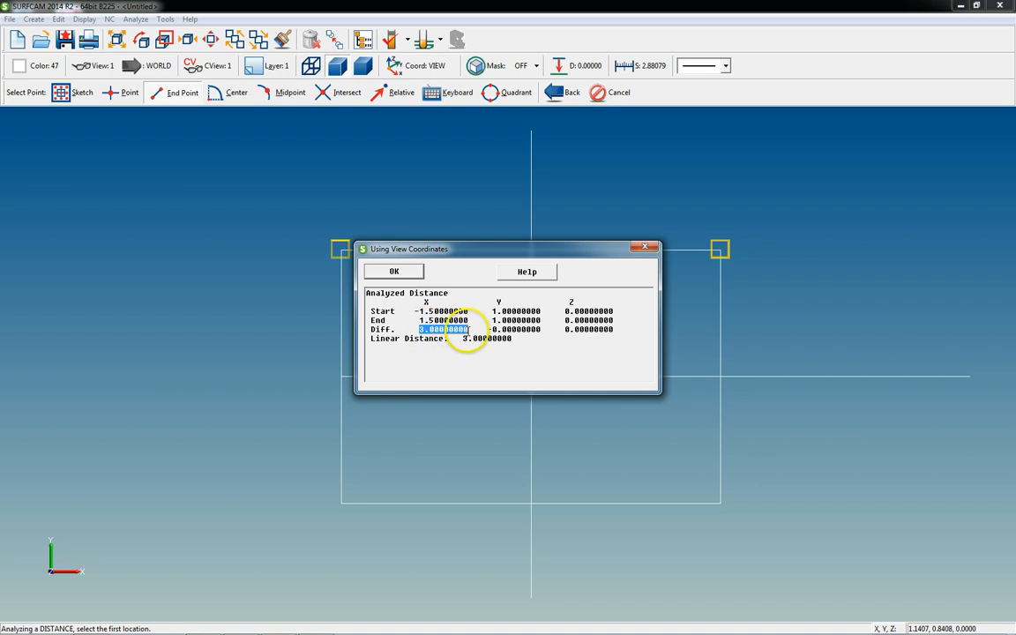
pyautogui.click(724, 288)
pyautogui.click(725, 481)
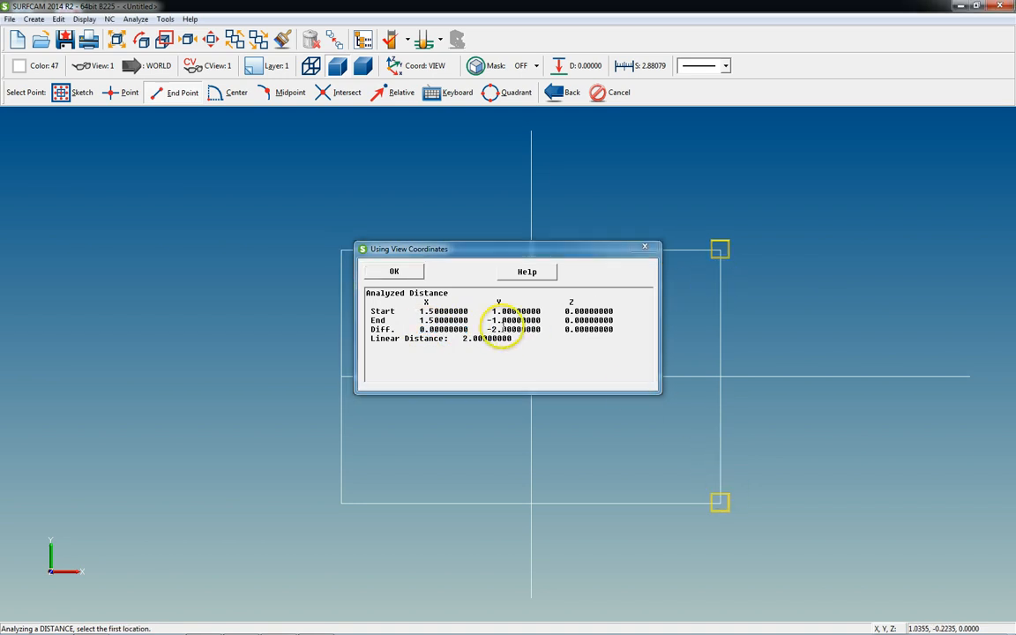
pyautogui.doubleClick(516, 329)
pyautogui.press('Escape')
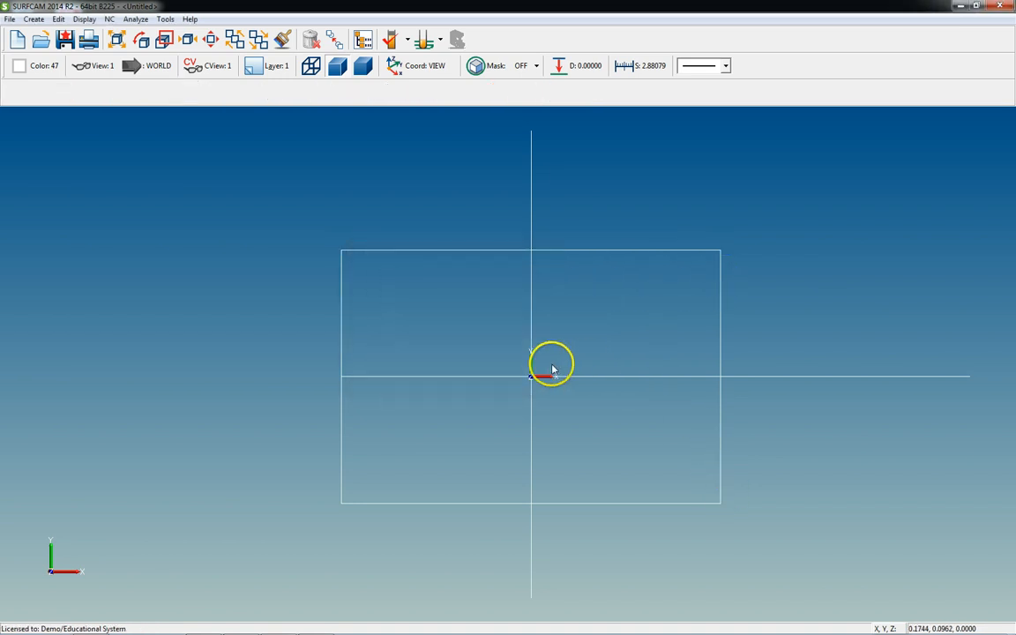
# - Delete the vertical and horizontal centre lines through the origin, leaving only the rectangle
pyautogui.press('Delete')
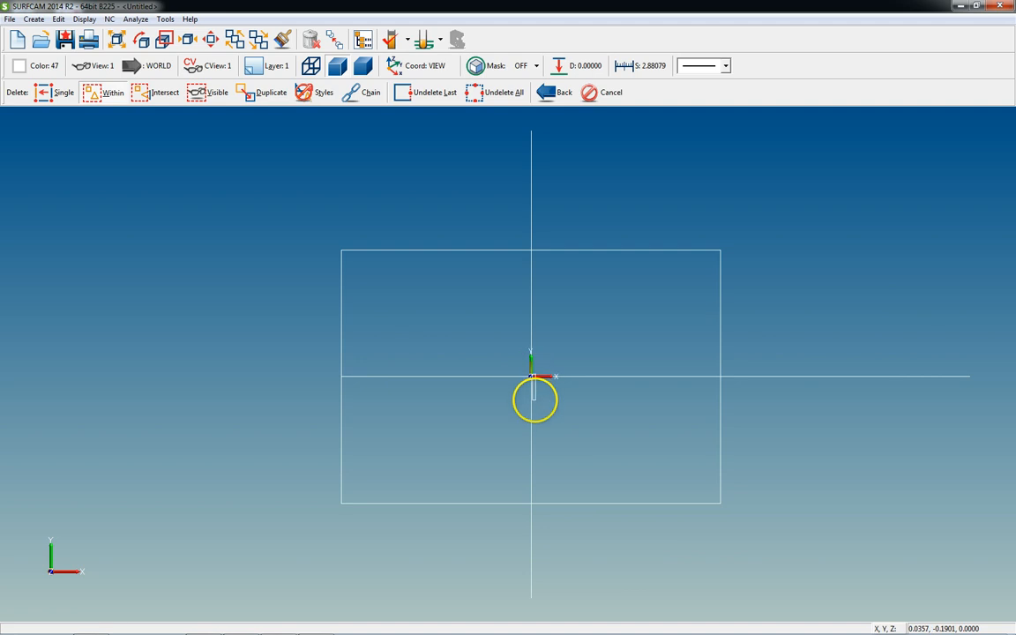
pyautogui.click(532, 399)
pyautogui.click(542, 377)
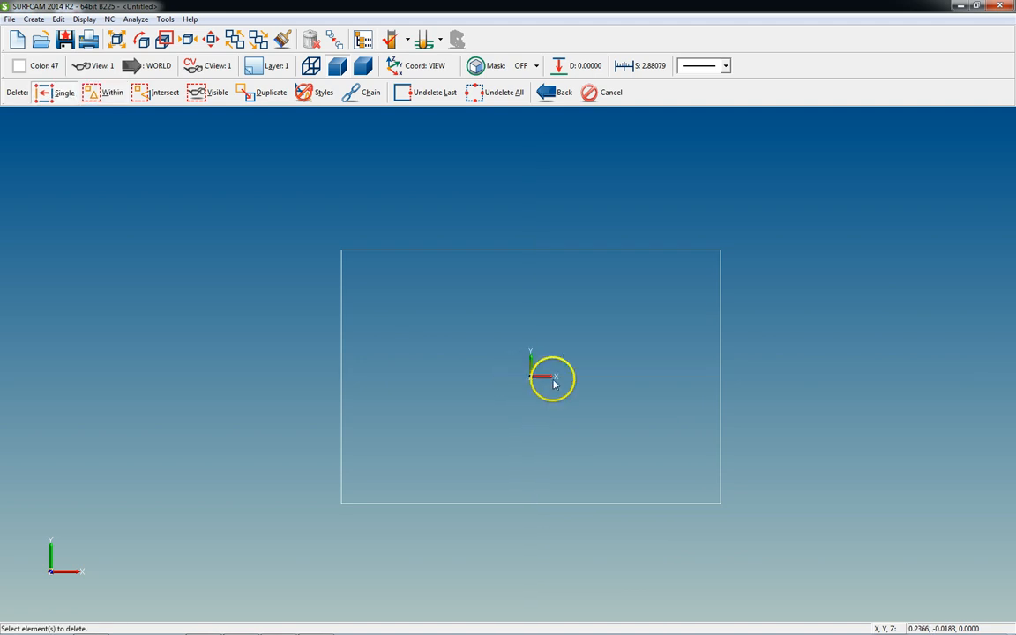
pyautogui.press('Escape')
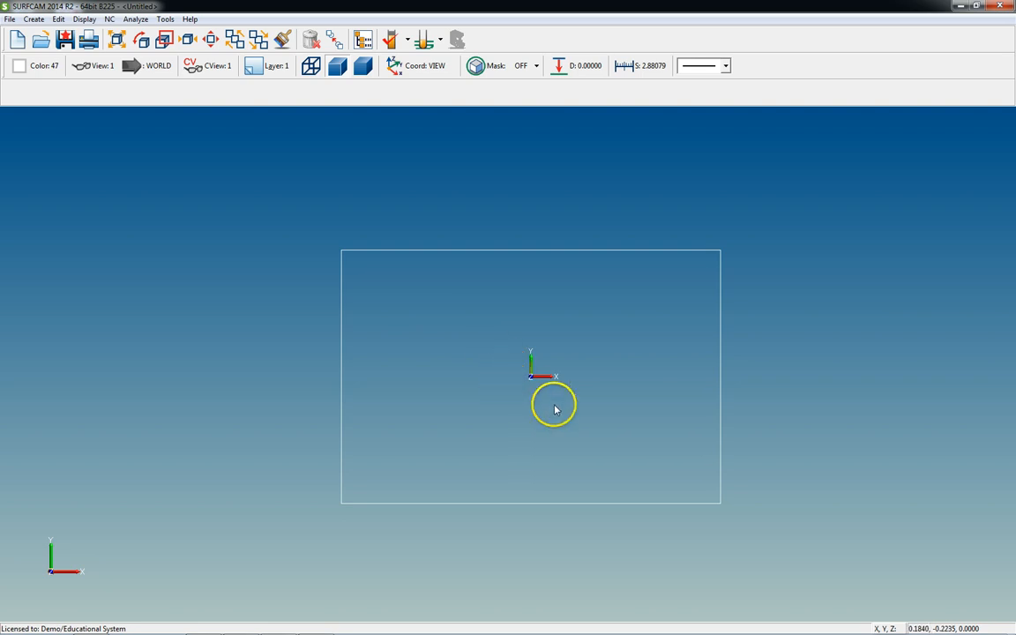
pyautogui.scroll(-1, 555, 406)
pyautogui.scroll(2, 554, 397)
pyautogui.scroll(1, 522, 352)
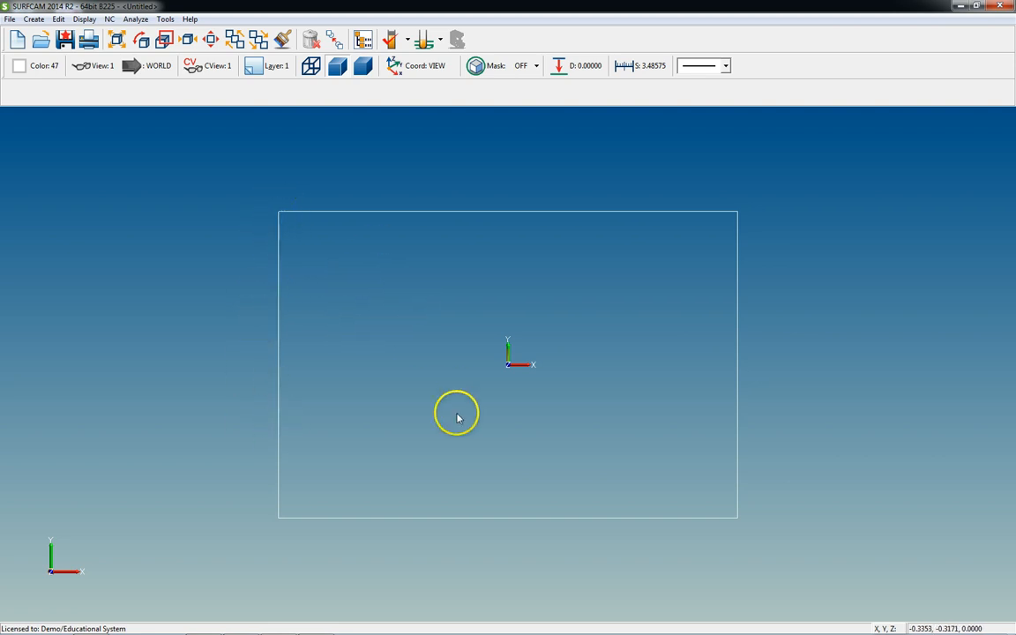
pyautogui.scroll(-1, 463, 418)
pyautogui.scroll(-1, 605, 359)
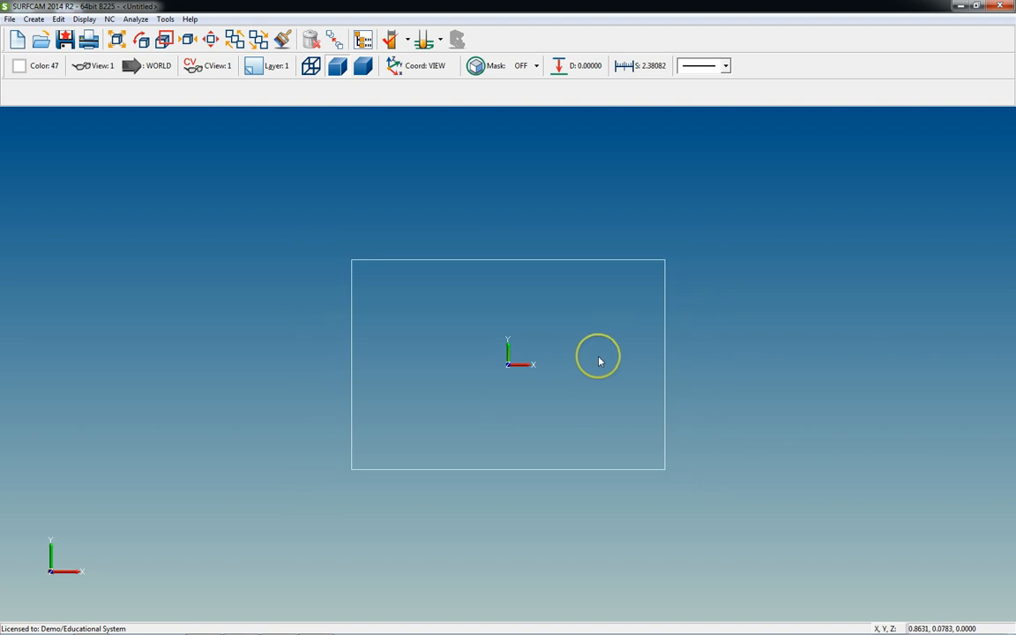
# - Move the whole rectangle from its upper-left corner intersection to the origin at X 0, Y 0, Z 0
pyautogui.hotkey('alt', 'e')
pyautogui.press('t')
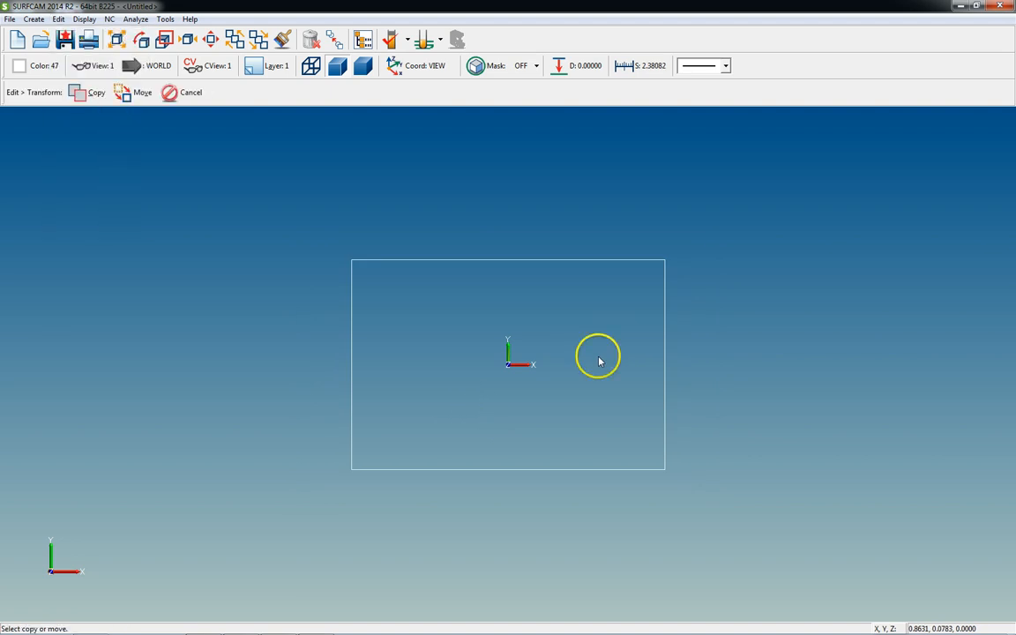
pyautogui.press('m')
pyautogui.press('l')
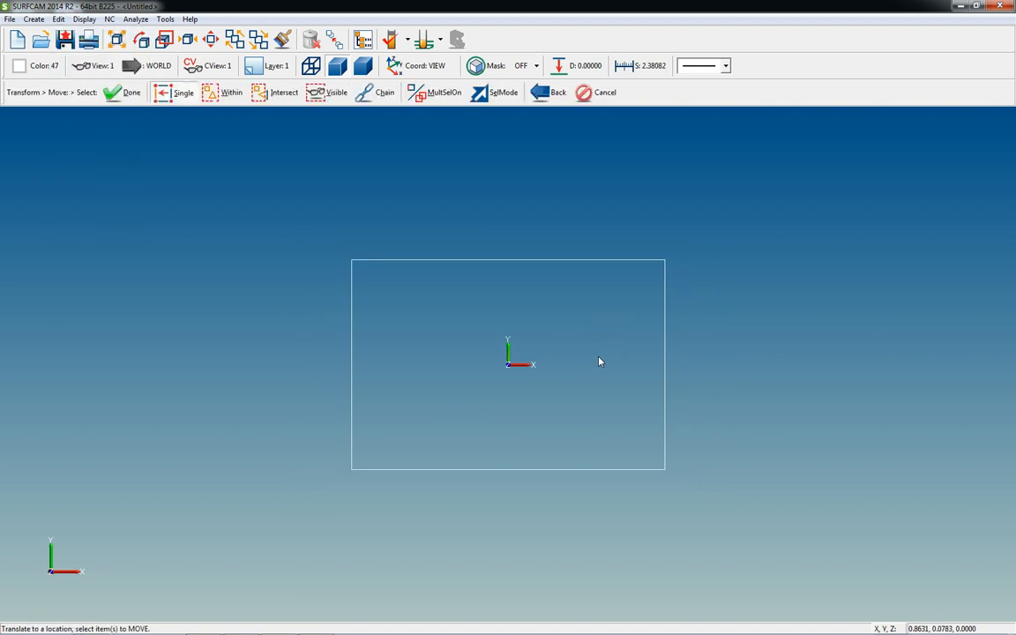
pyautogui.click(583, 352)
pyautogui.click(472, 267)
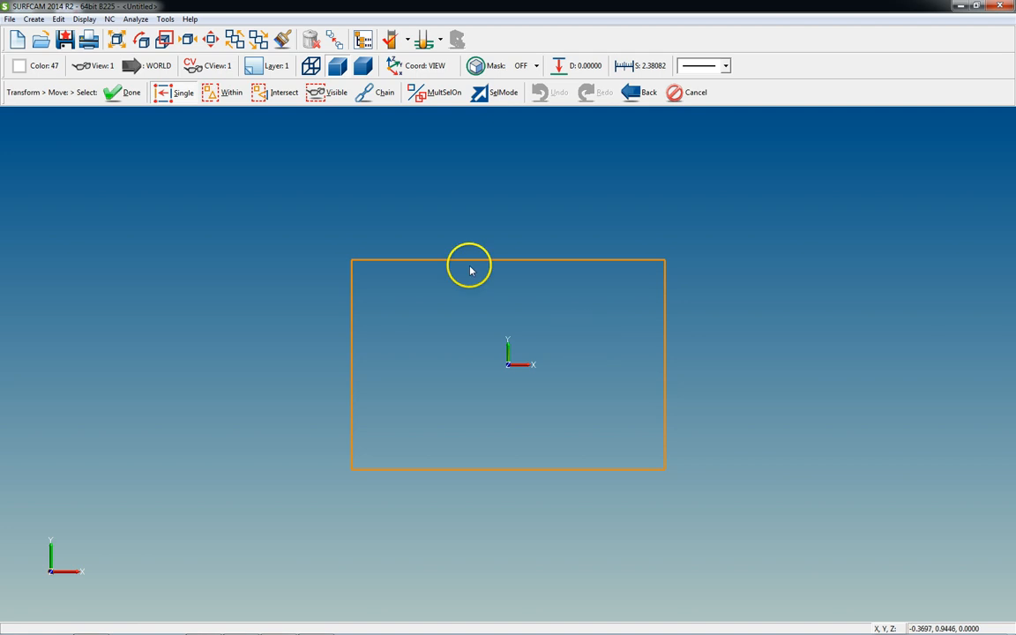
pyautogui.press('d')
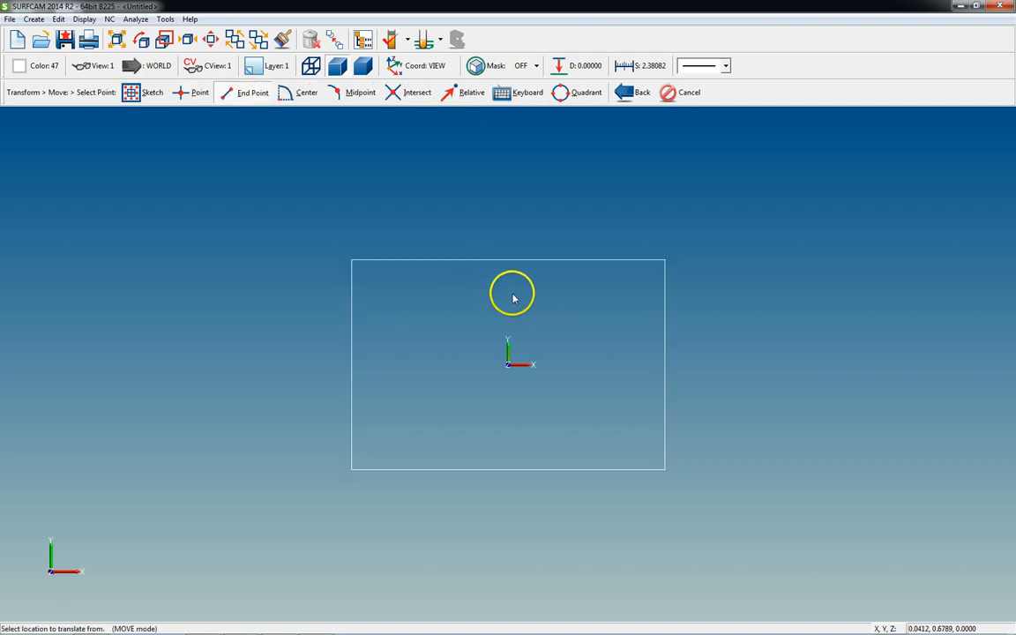
pyautogui.click(408, 93)
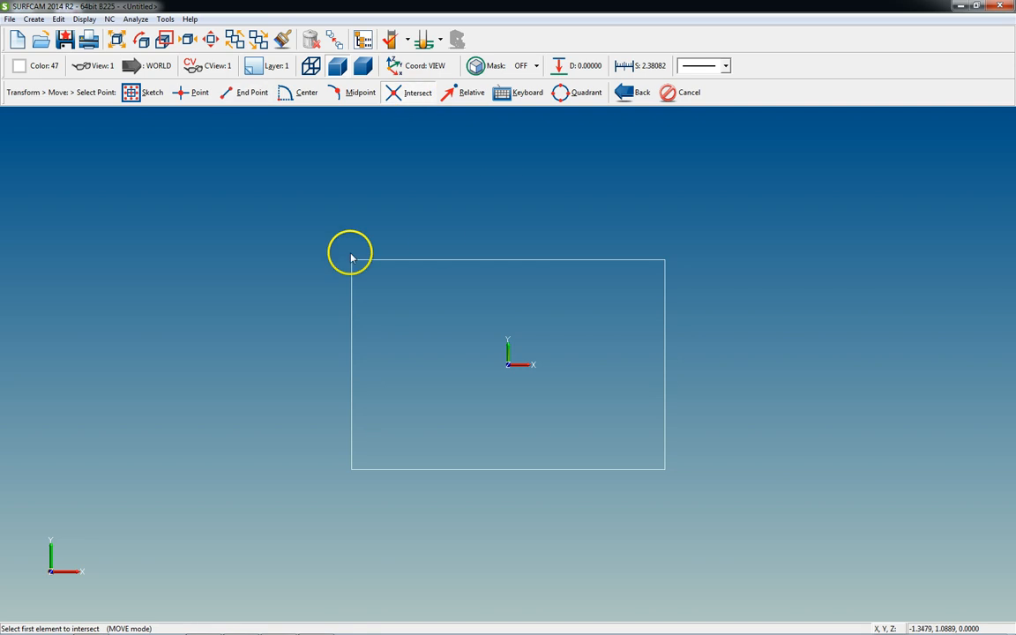
pyautogui.click(352, 287)
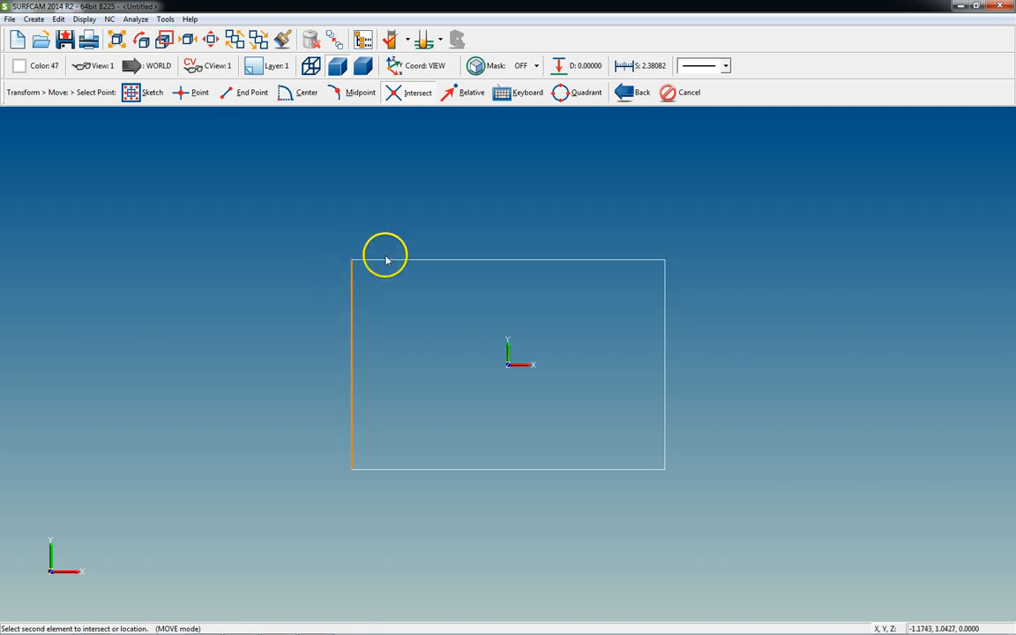
pyautogui.click(386, 260)
pyautogui.click(519, 94)
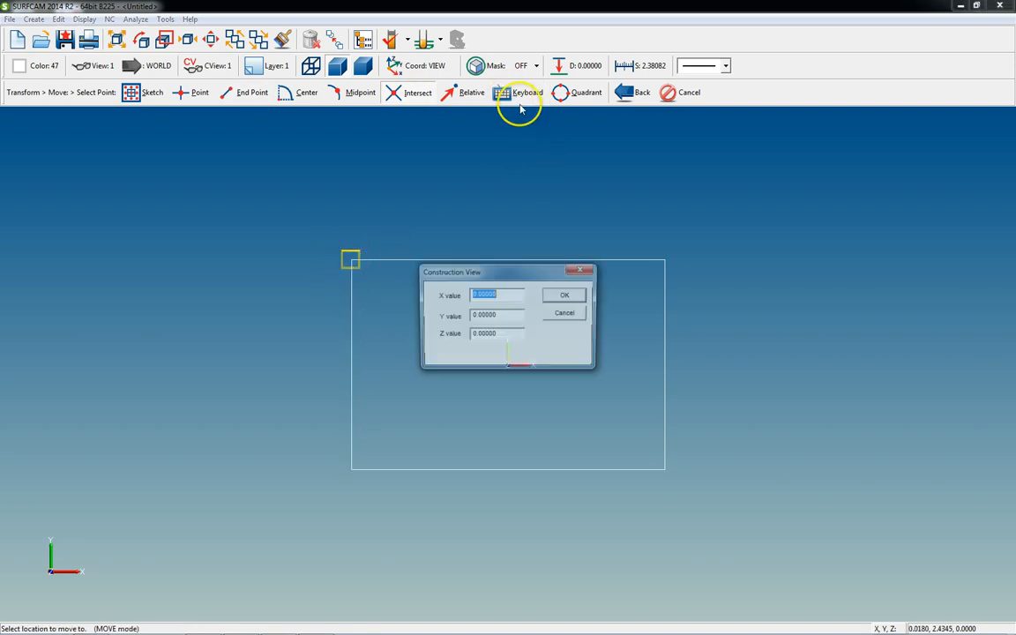
pyautogui.click(565, 296)
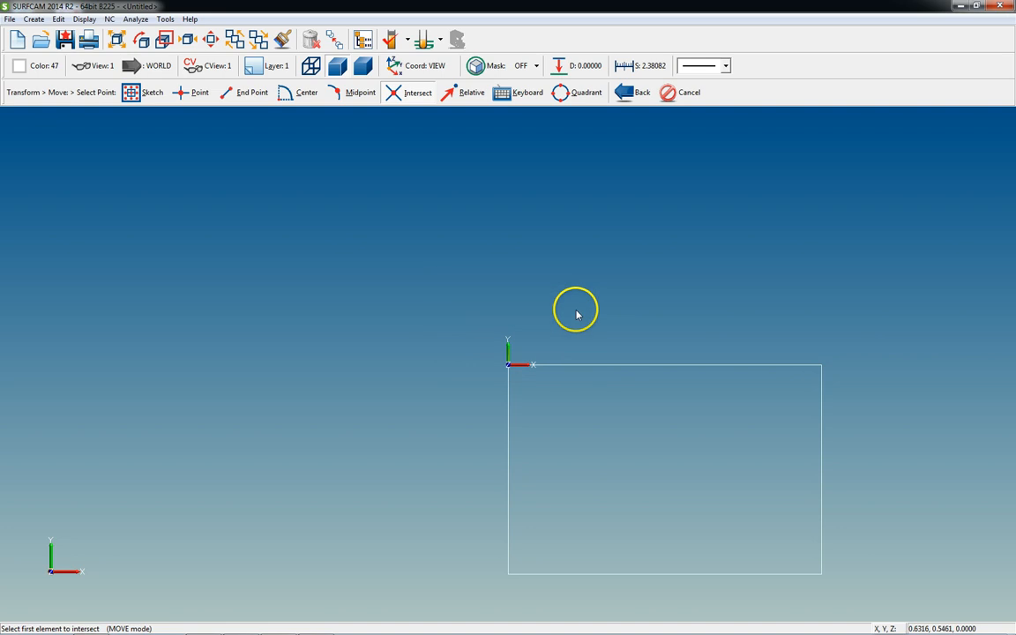
pyautogui.hotkey('ctrl', 'a')
pyautogui.scroll(-4, 543, 315)
pyautogui.press('Escape')
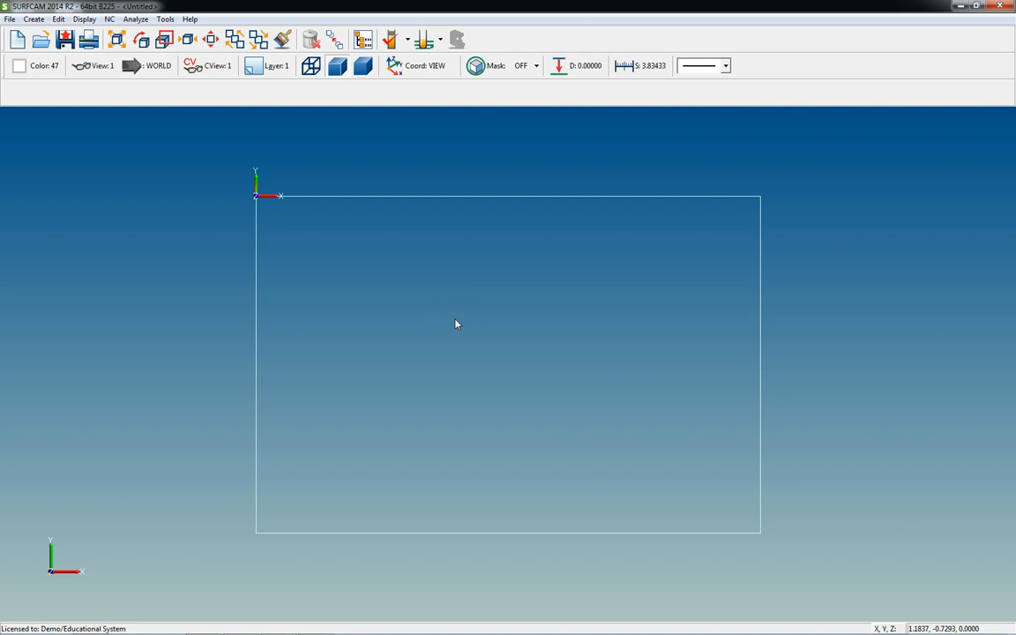
# - Create a point inside the rectangle's upper-left corner at X 0.37, Y -0.4025, Z 0
pyautogui.press('p')
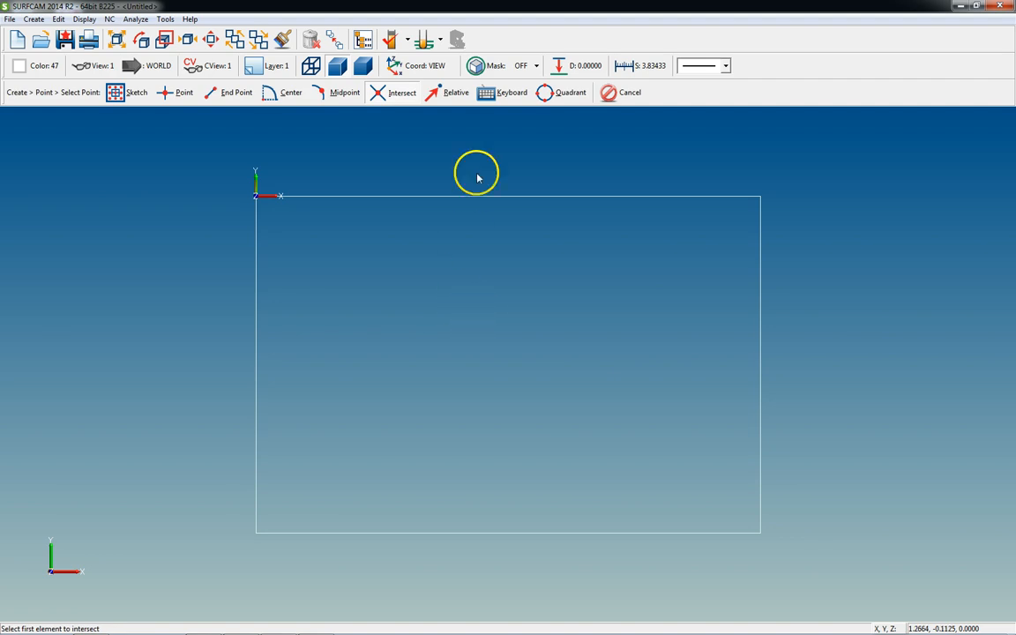
pyautogui.click(501, 94)
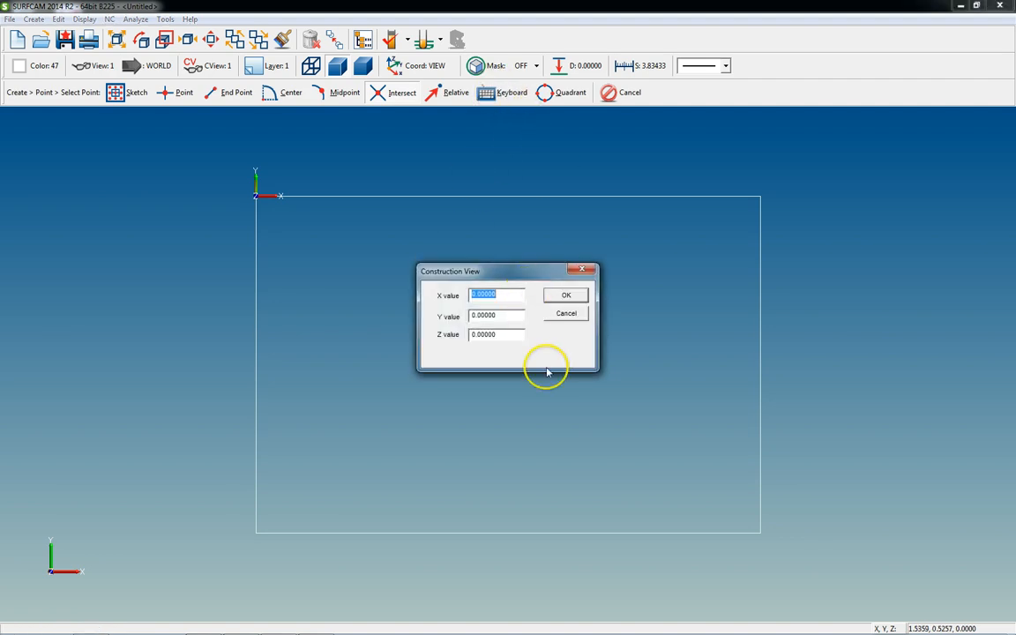
pyautogui.write('.37')
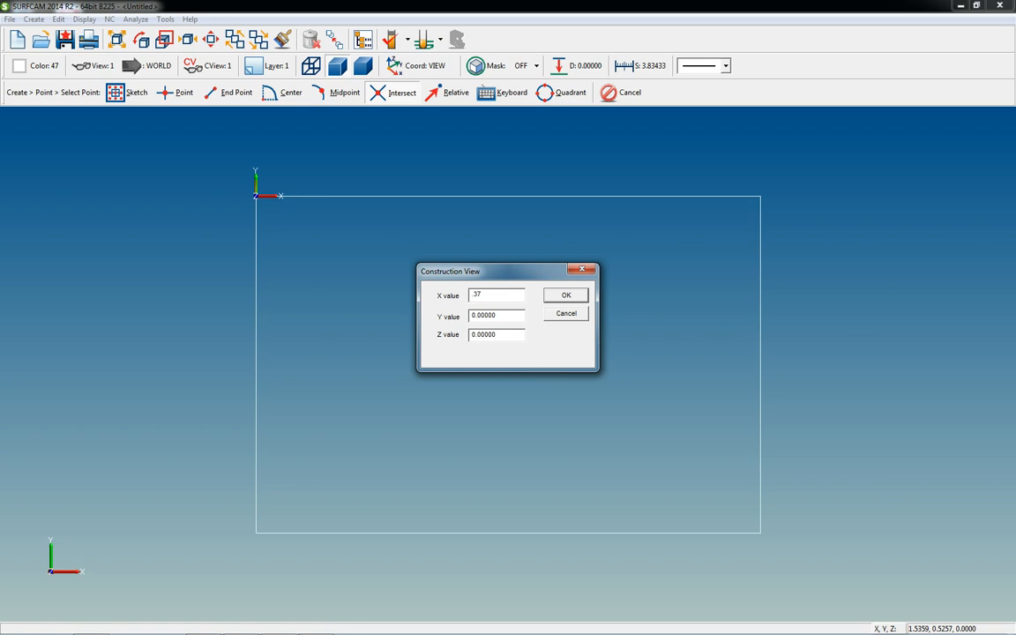
pyautogui.press('Tab')
pyautogui.click(566, 295)
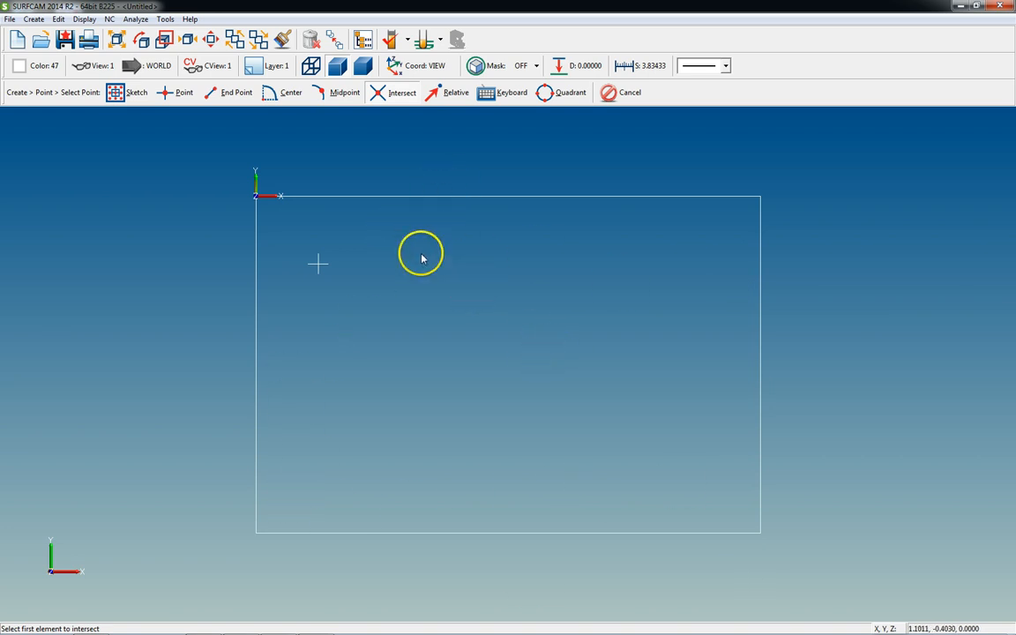
pyautogui.press('Escape')
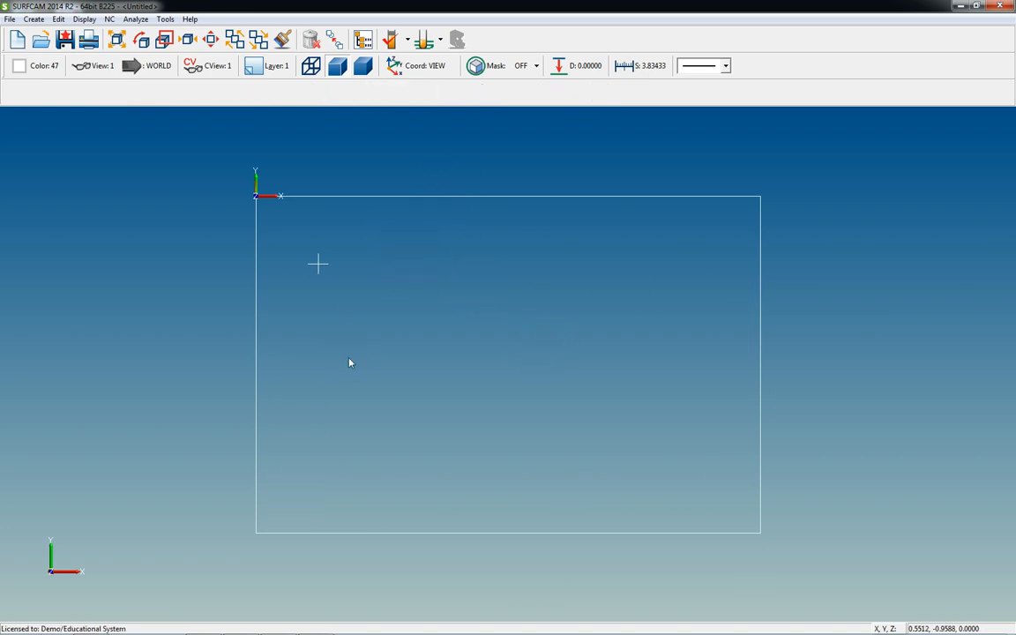
# - Copy the point four times along X at a spacing of .935-.37 (0.565), with Y and Z offsets of 0
pyautogui.press('t')
pyautogui.press('c')
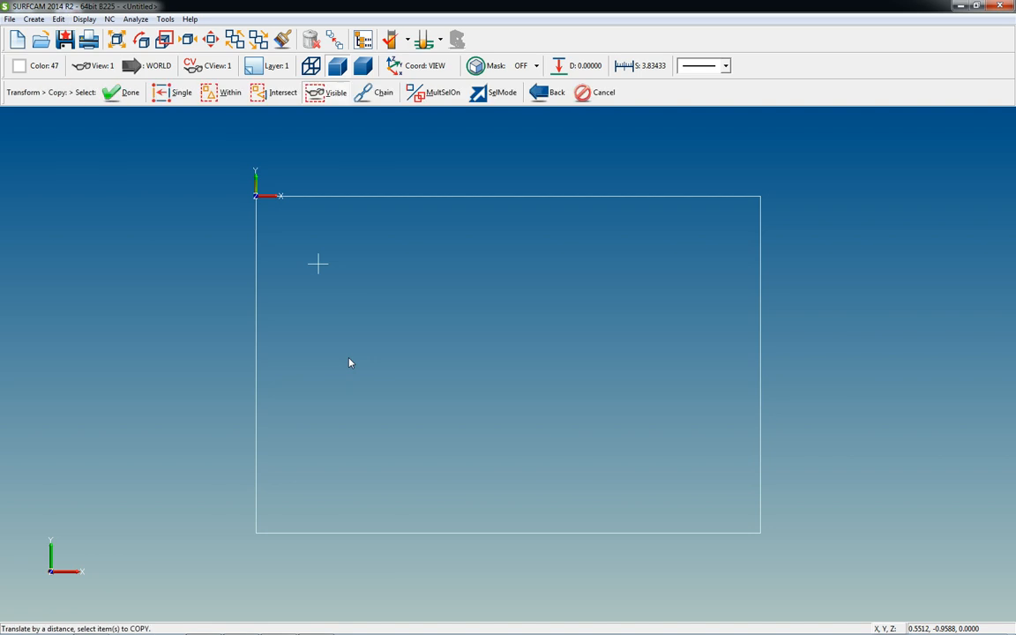
pyautogui.click(318, 263)
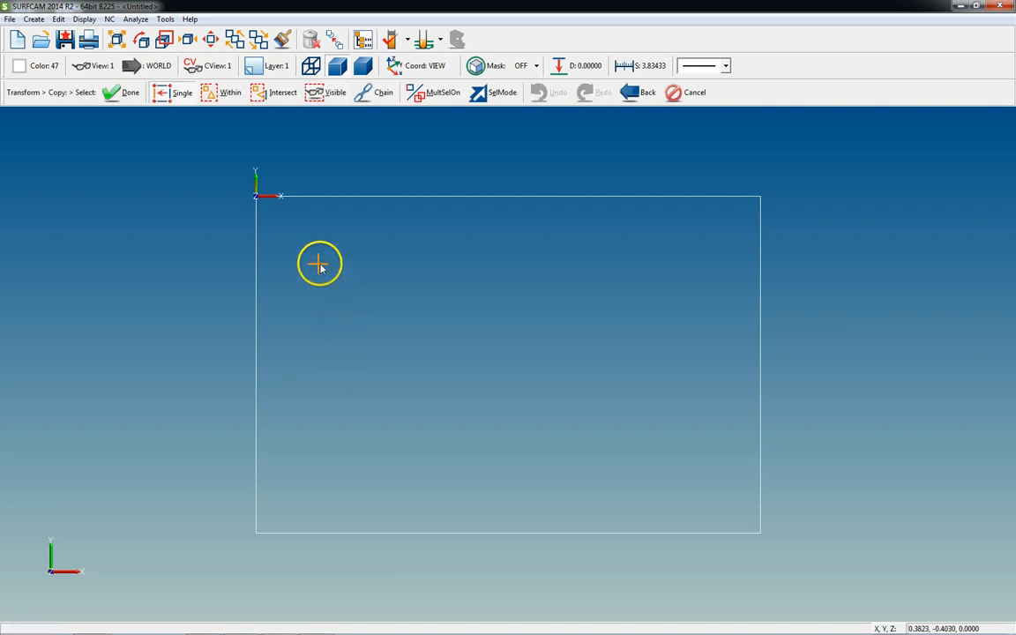
pyautogui.rightClick(453, 364)
pyautogui.moveTo(528, 274); pyautogui.dragTo(548, 261)
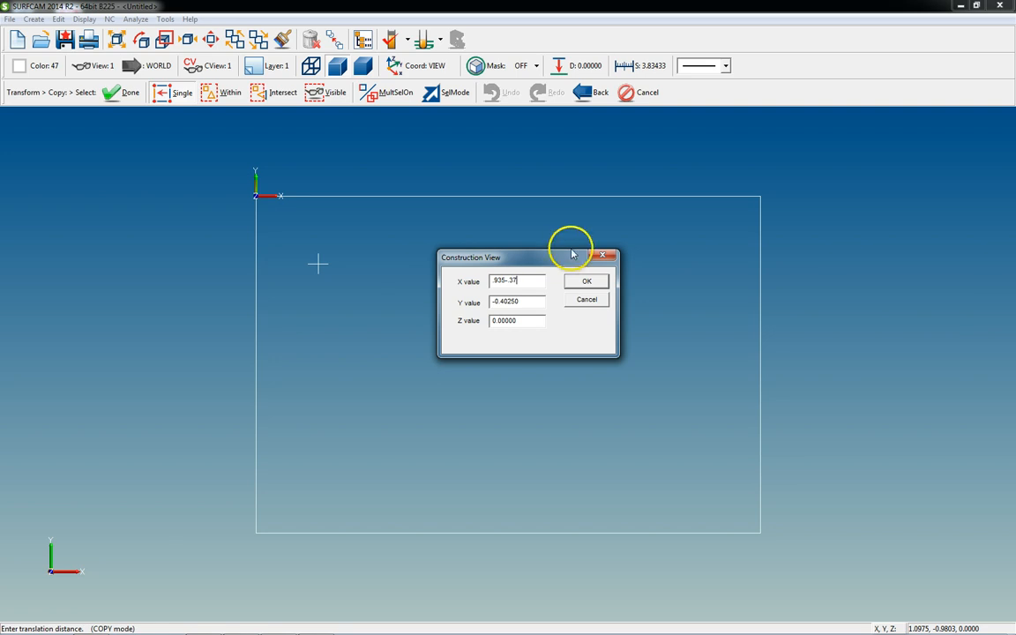
pyautogui.press('Tab')
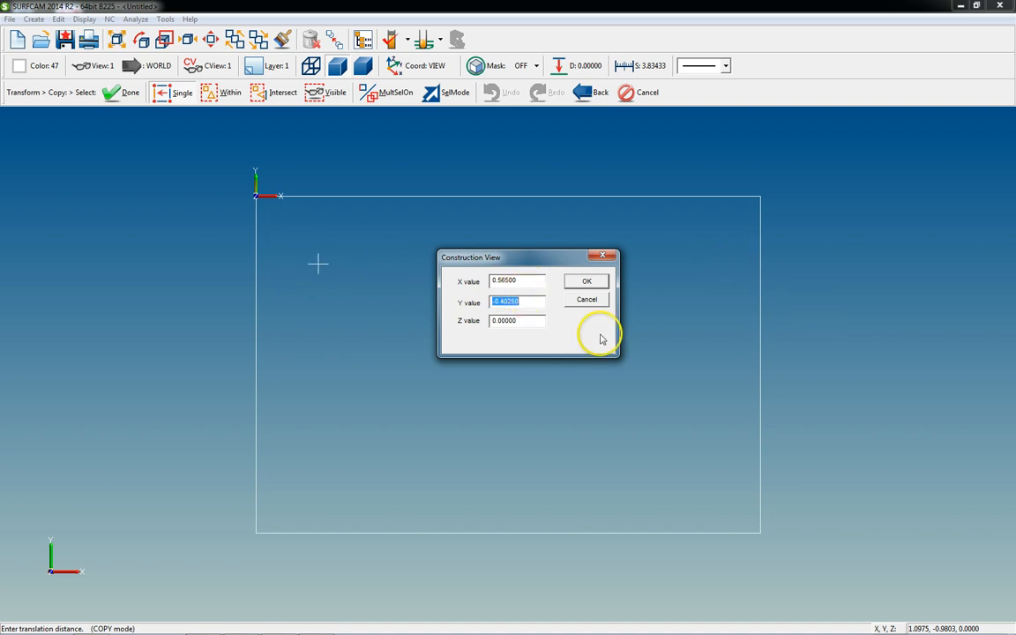
pyautogui.write('0')
pyautogui.press('Tab')
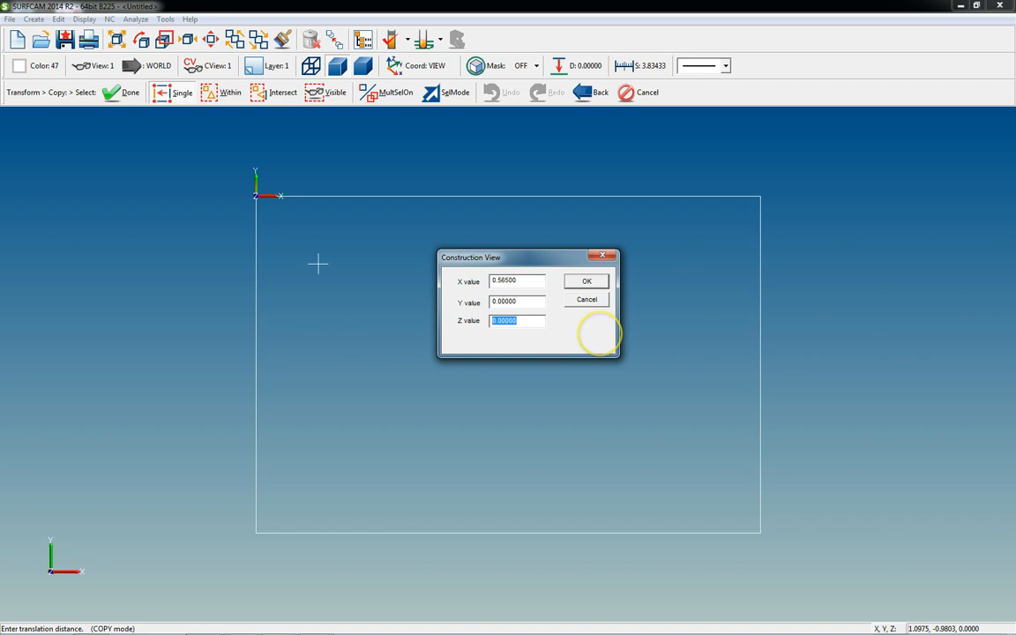
pyautogui.click(585, 284)
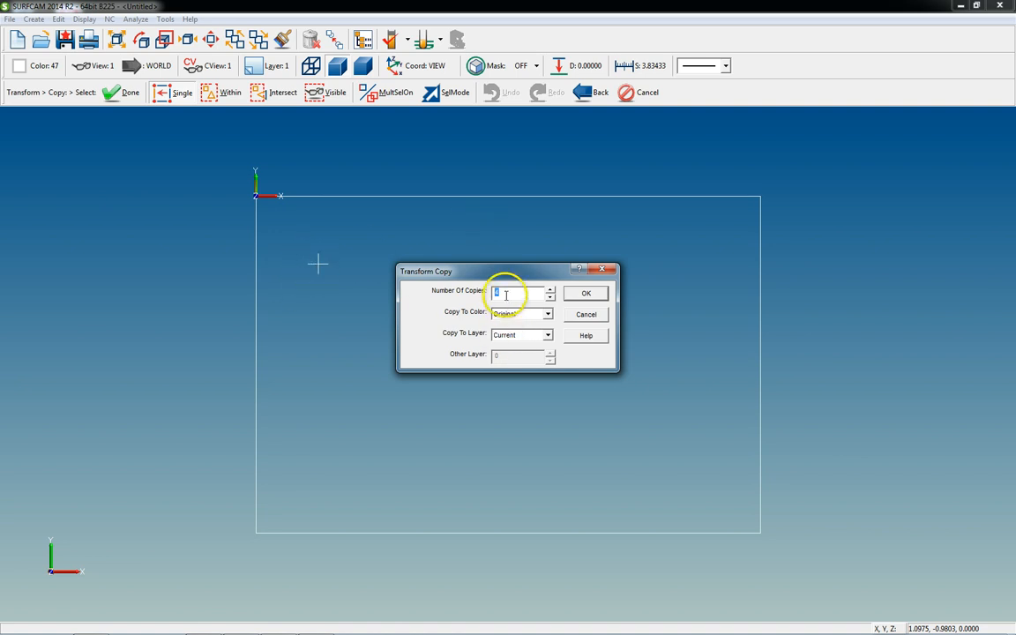
pyautogui.click(588, 296)
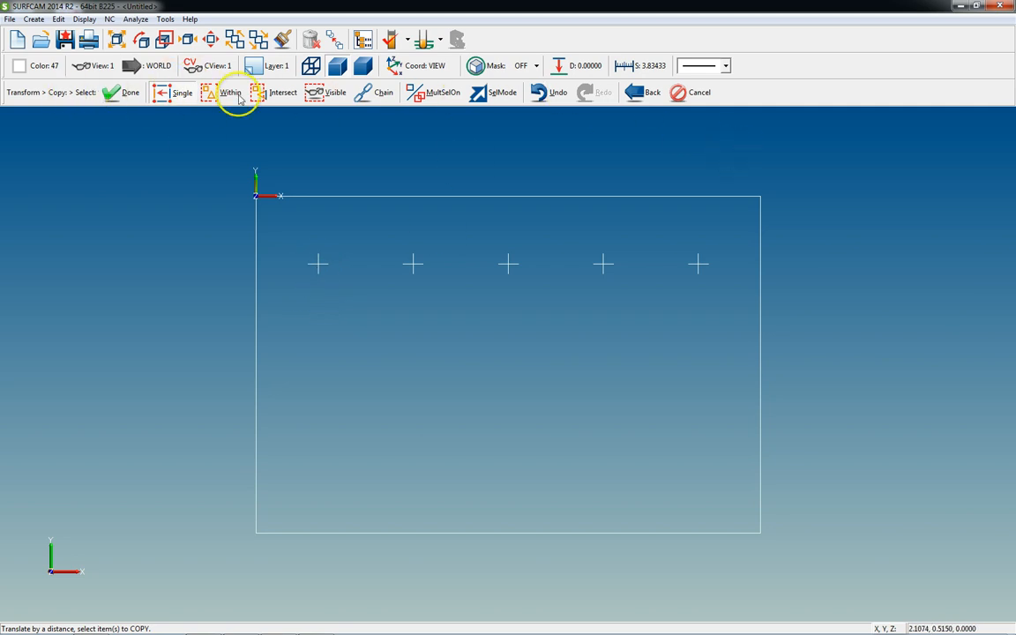
# - Copy the first point of the upper row twice downward with a Y offset of -0.5975 and X and Z at 0
pyautogui.click(319, 263)
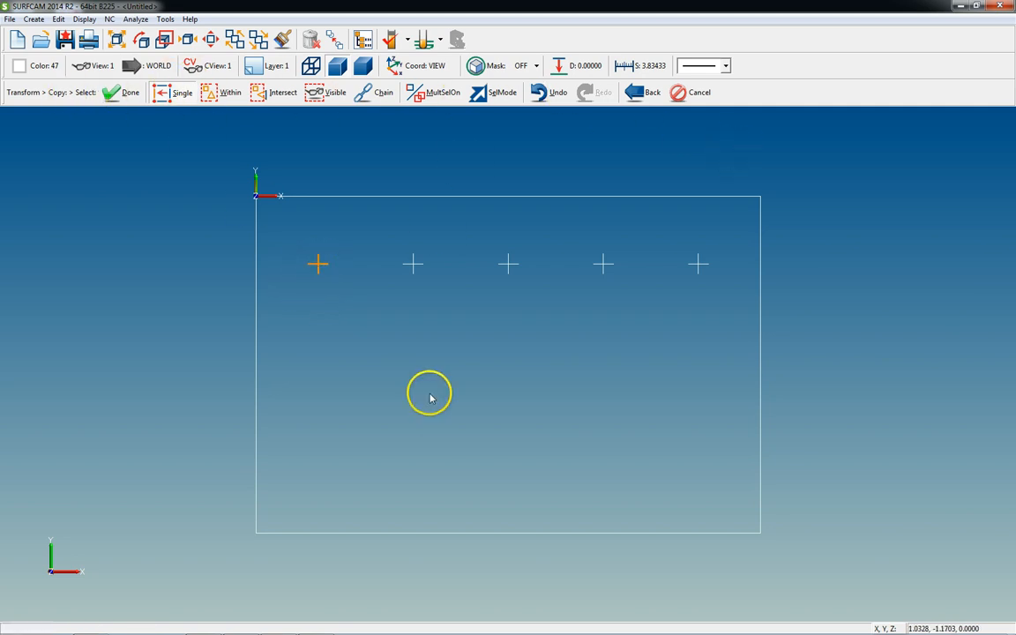
pyautogui.rightClick(428, 397)
pyautogui.moveTo(510, 274); pyautogui.dragTo(640, 357)
pyautogui.write('0')
pyautogui.press('Tab')
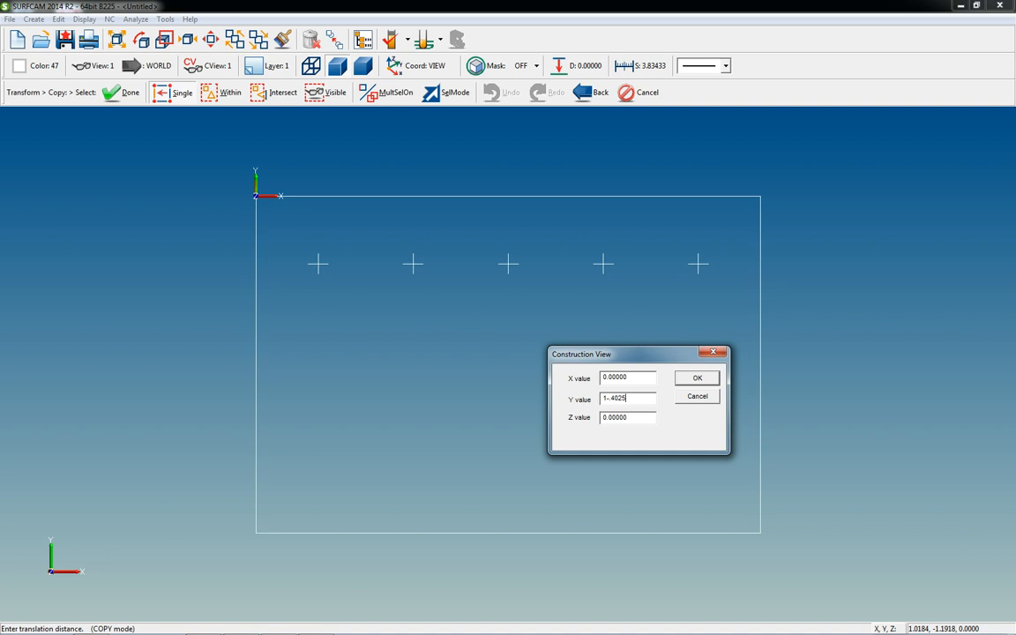
pyautogui.press('Tab')
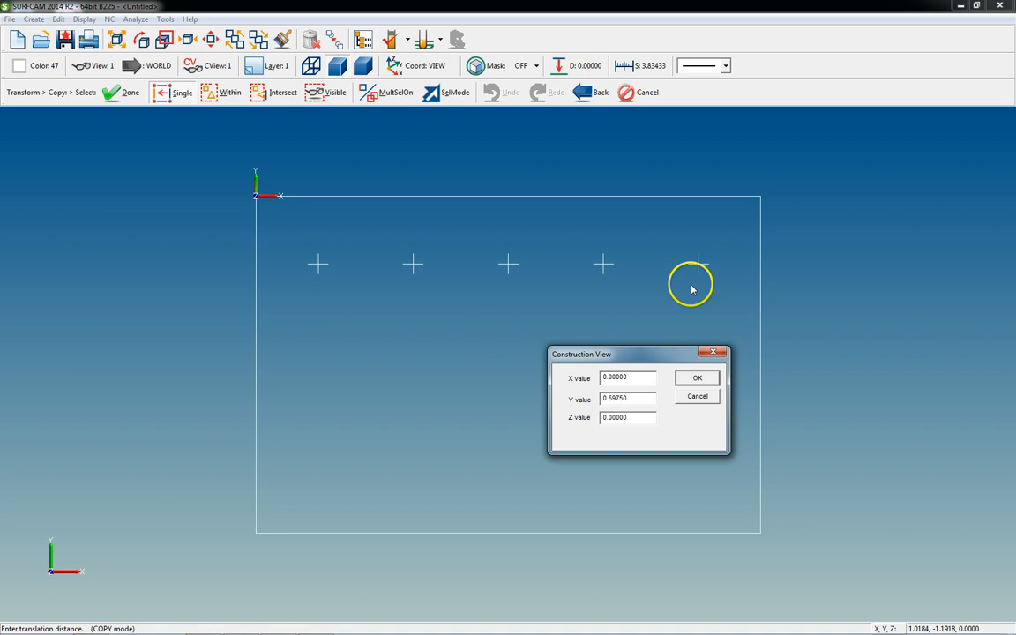
pyautogui.click(688, 380)
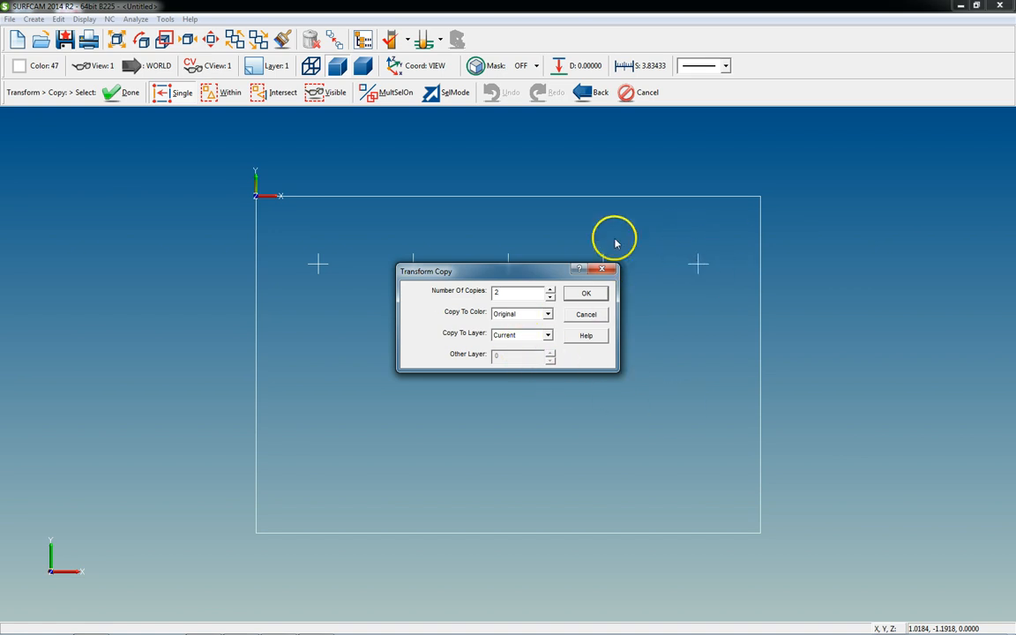
pyautogui.click(588, 298)
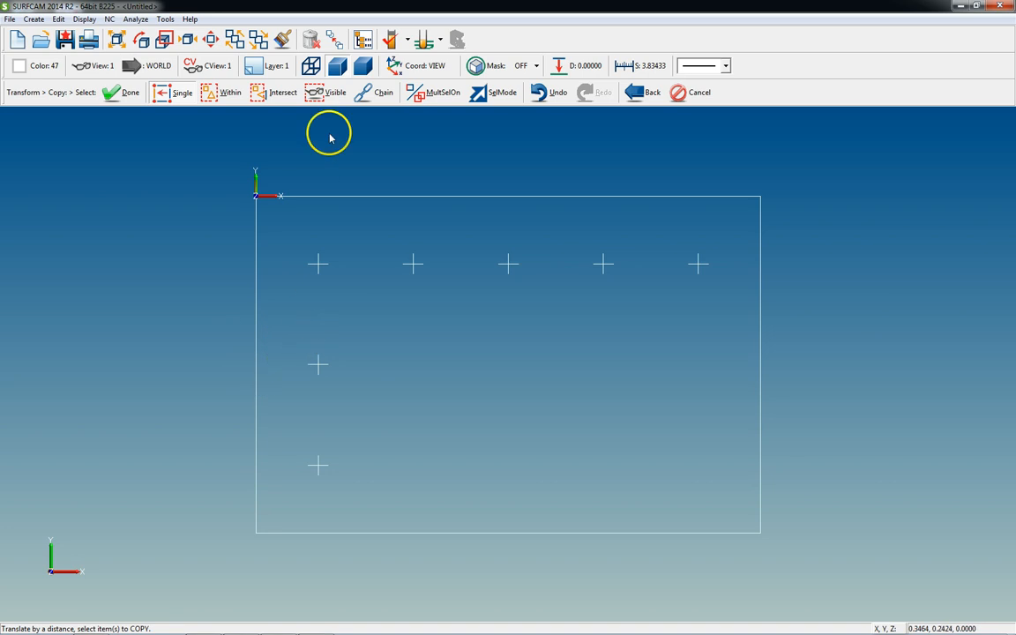
# - Copy the two lower points of the first column four times along X at .935-.37 (0.565), with Y and Z offsets of 0
pyautogui.click(439, 96)
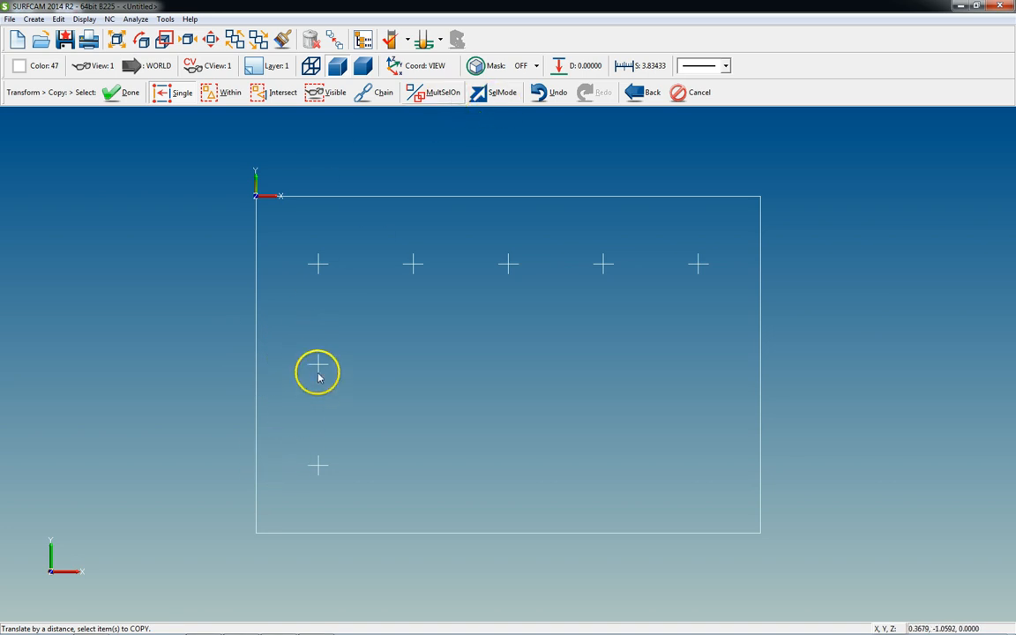
pyautogui.click(318, 366)
pyautogui.click(319, 467)
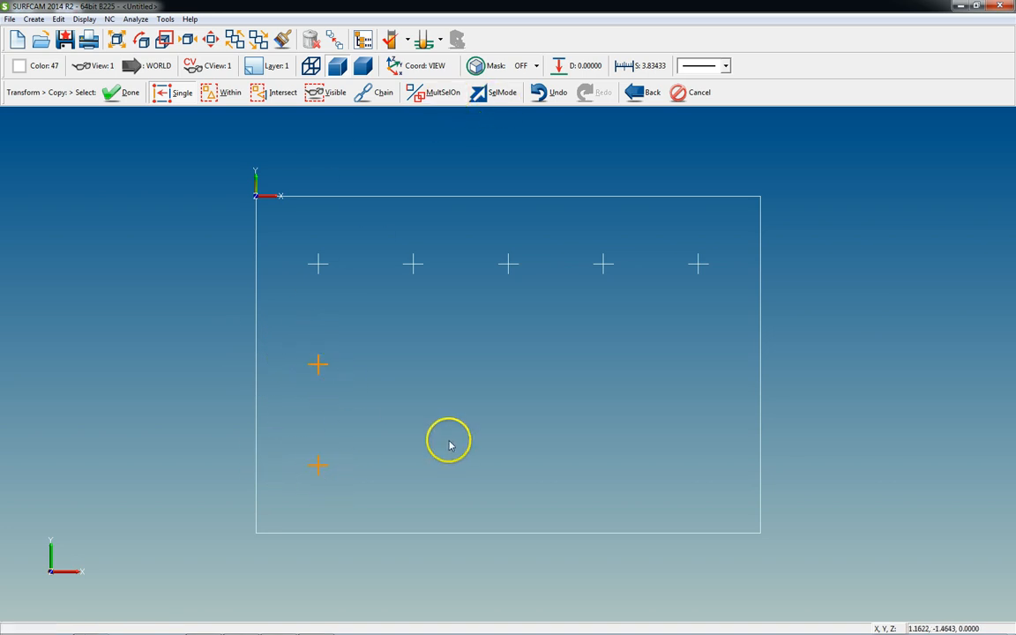
pyautogui.rightClick(451, 444)
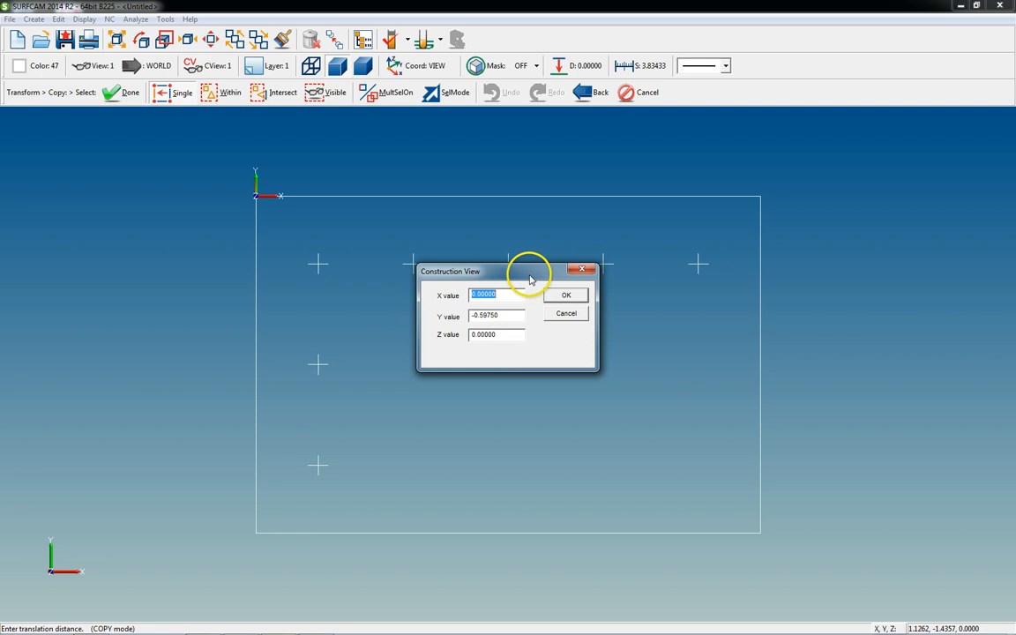
pyautogui.moveTo(529, 274); pyautogui.dragTo(558, 370)
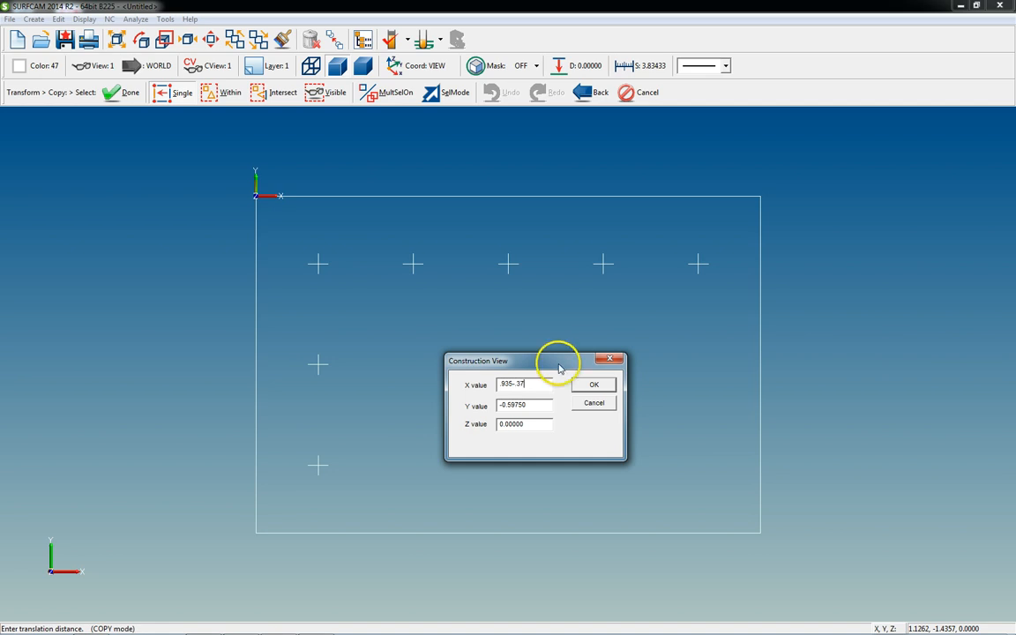
pyautogui.press('Tab')
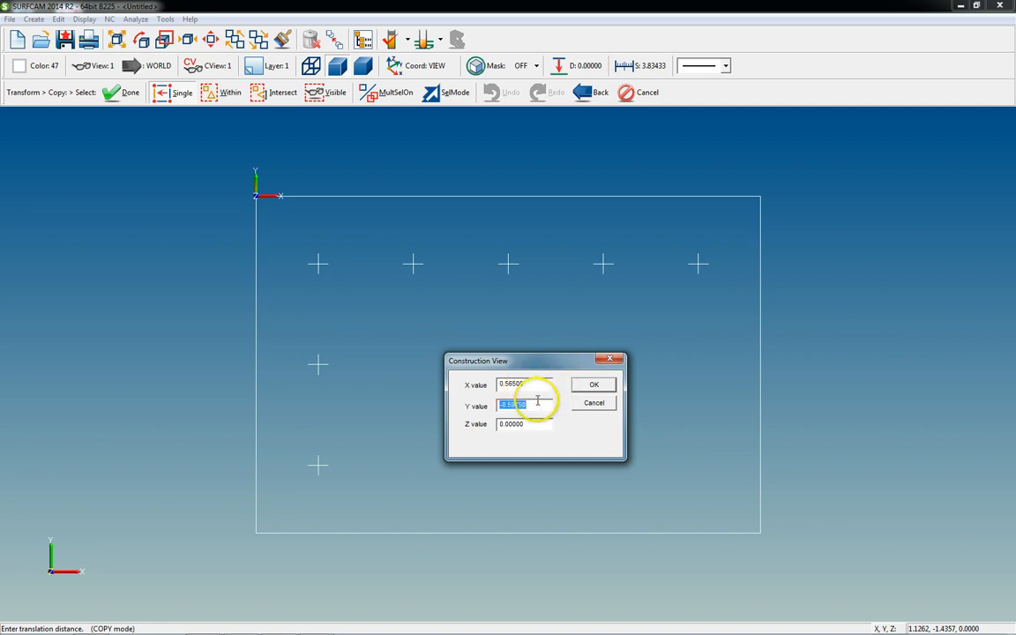
pyautogui.write('0')
pyautogui.press('Tab')
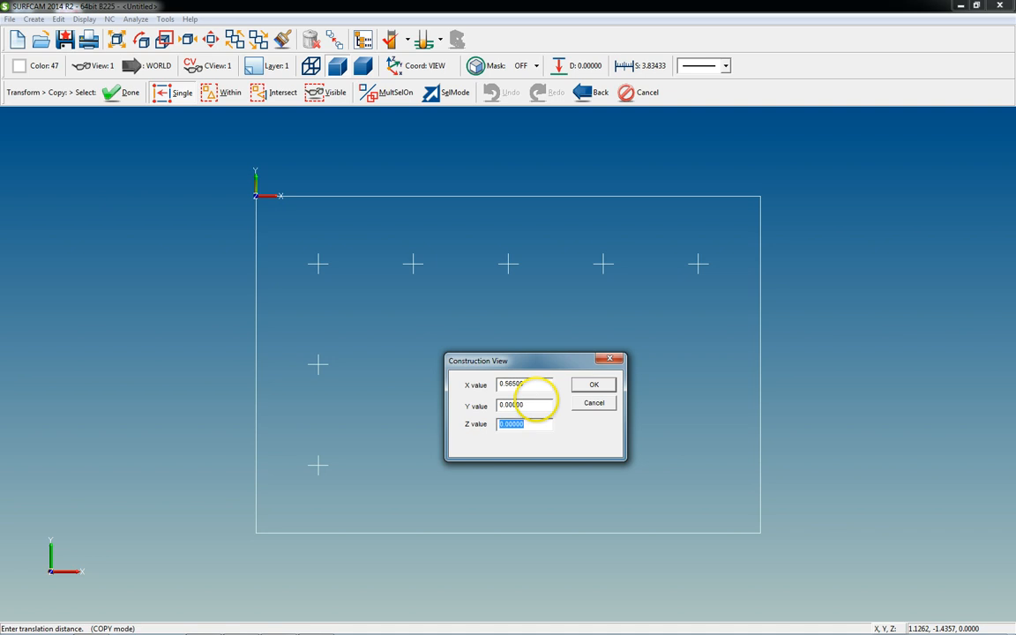
pyautogui.click(595, 388)
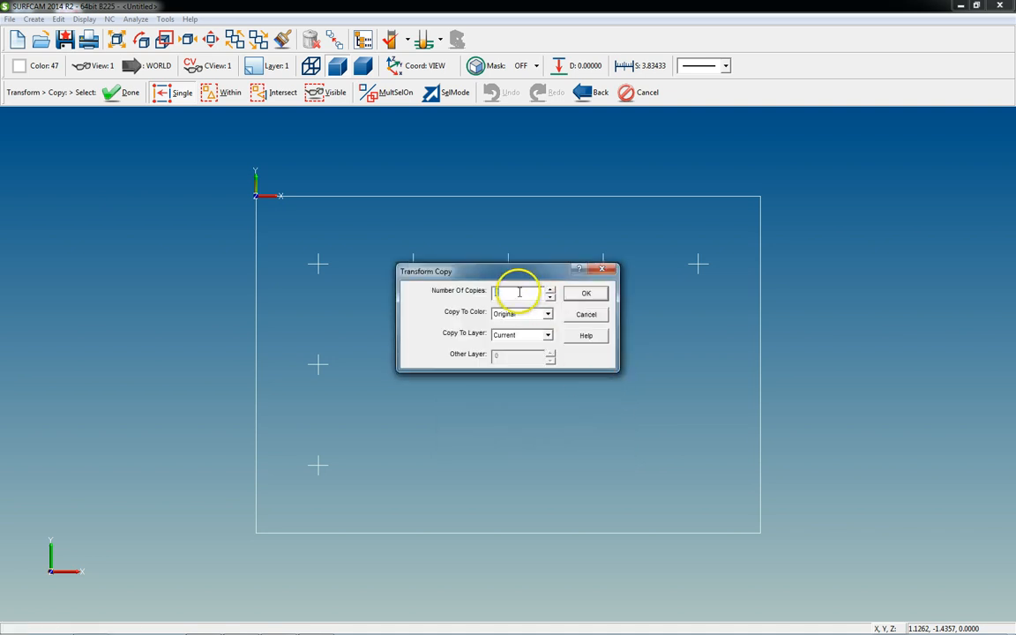
pyautogui.write('4')
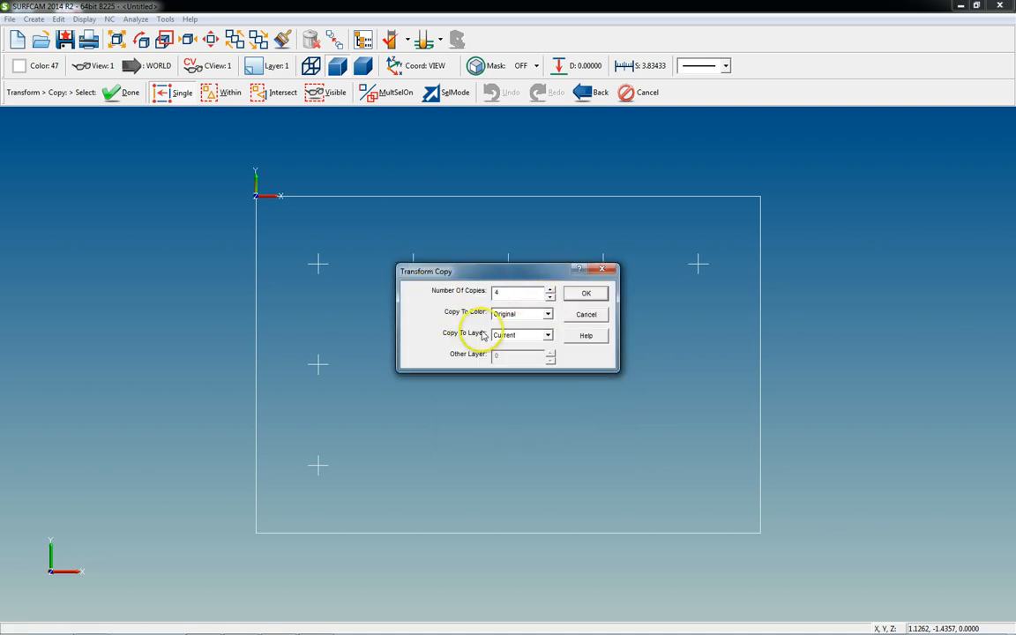
pyautogui.click(582, 293)
pyautogui.scroll(-3, 582, 335)
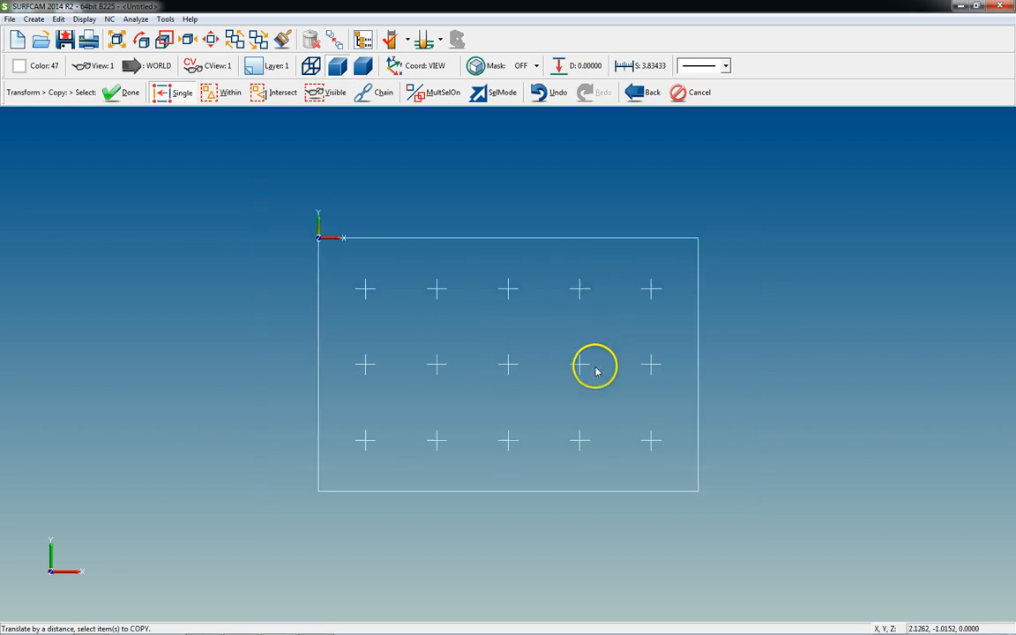
pyautogui.press('Escape')
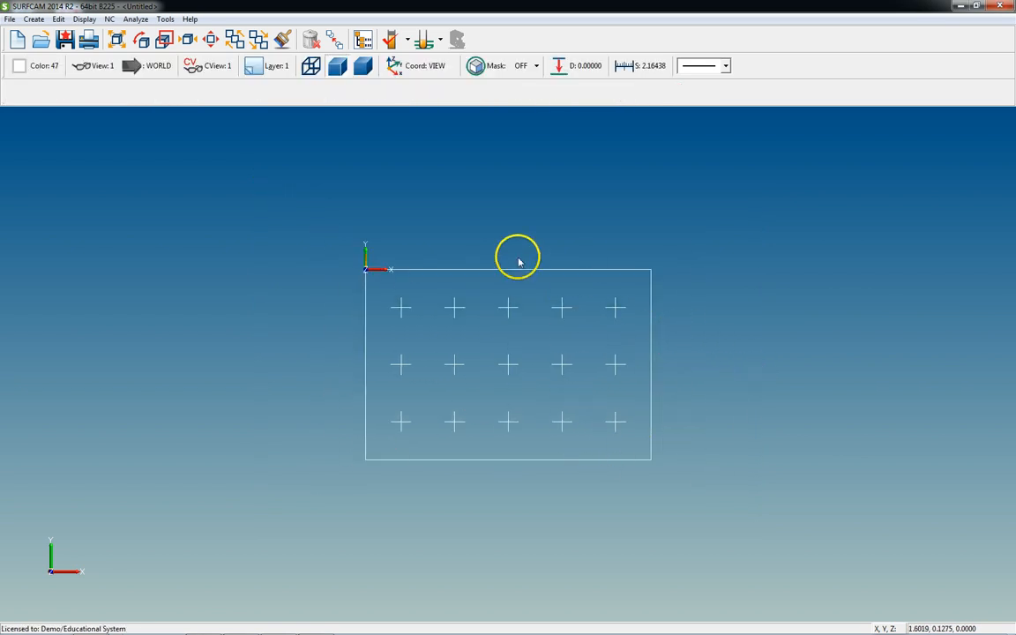
pyautogui.scroll(1, 362, 291)
pyautogui.scroll(1, 373, 313)
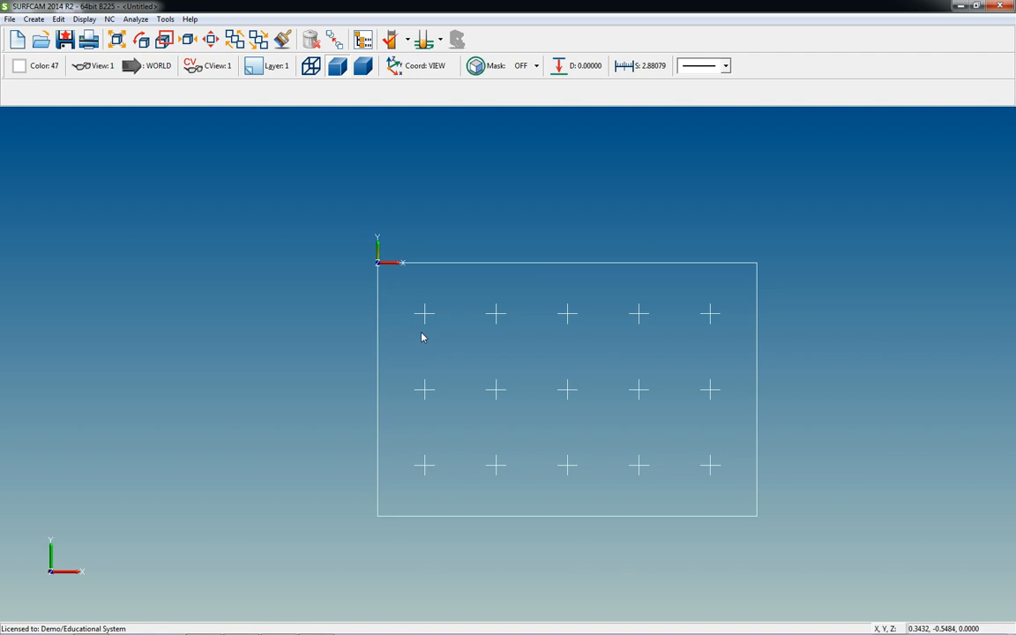
pyautogui.scroll(-2, 524, 419)
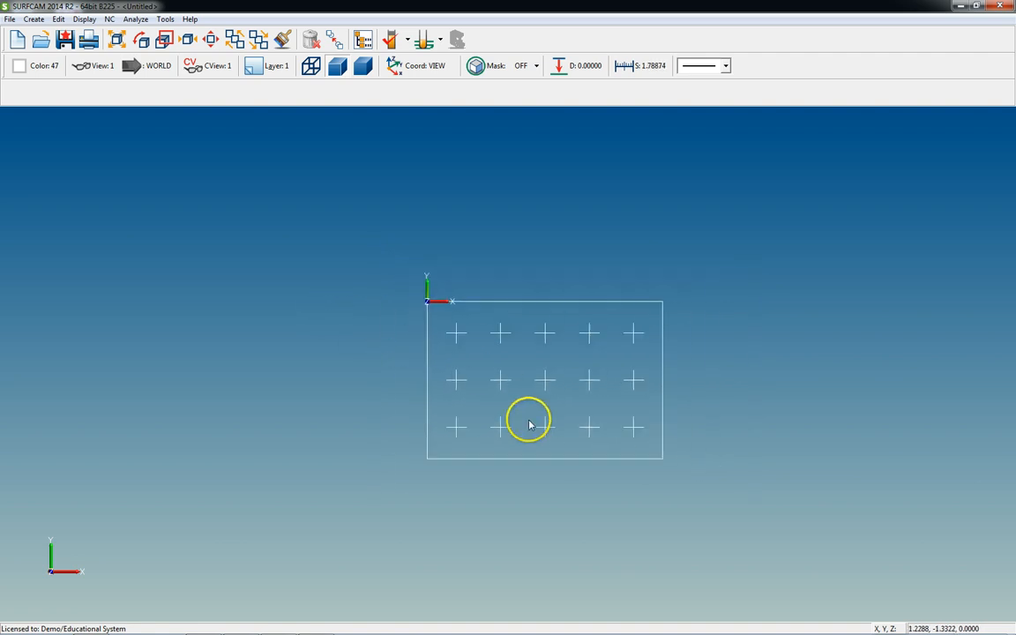
pyautogui.scroll(2, 583, 442)
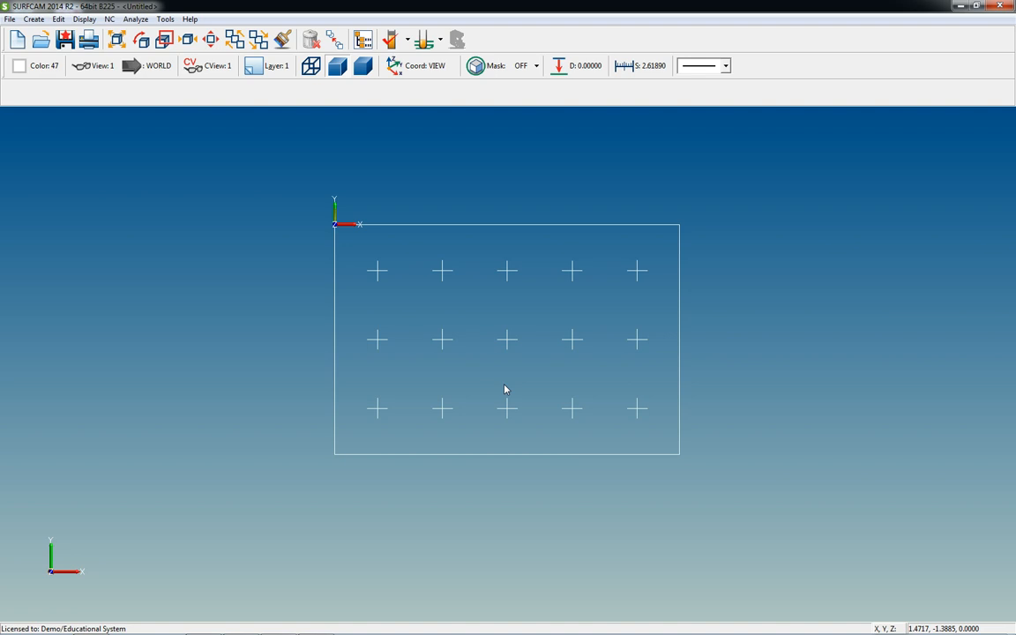
pyautogui.scroll(-1, 538, 406)
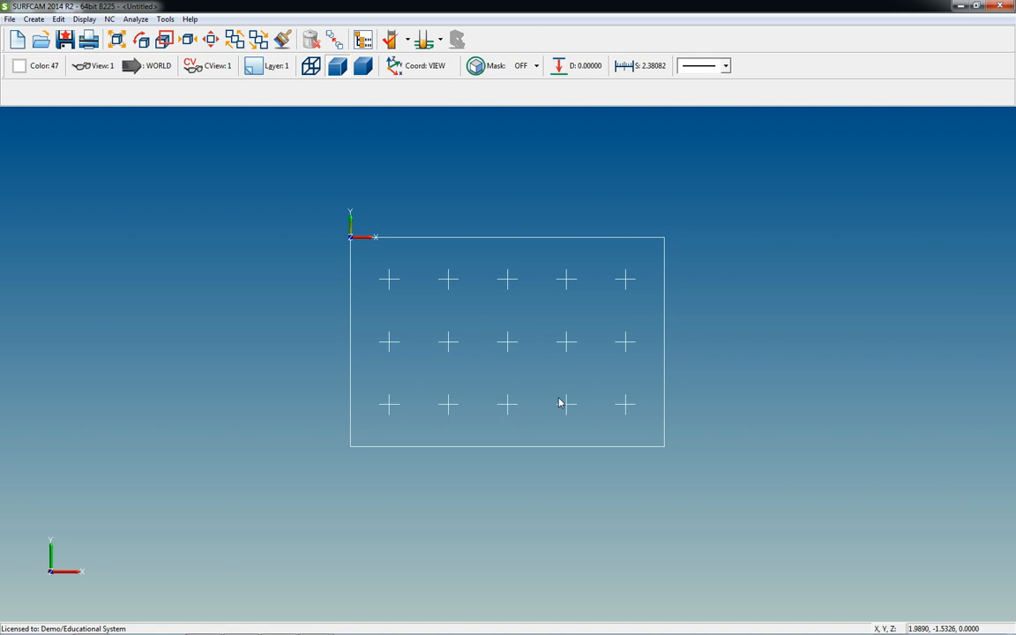
# - Create 0.375-diameter circles on the centre point and on the second and fourth points of the upper and lower rows
pyautogui.press('c')
pyautogui.press('c')
pyautogui.write('d')
pyautogui.write('.375')
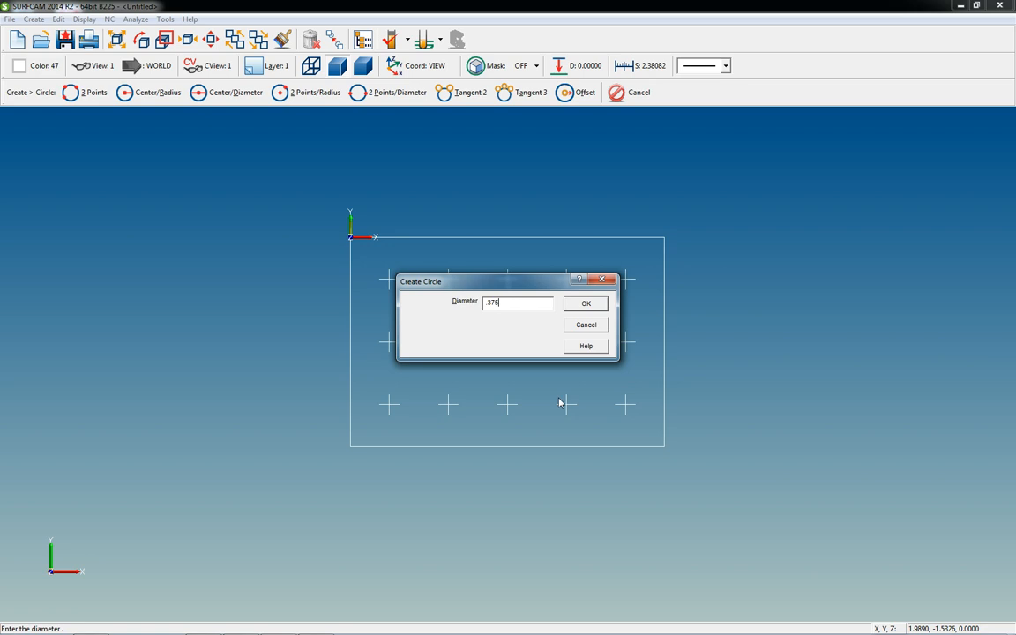
pyautogui.press('Return')
pyautogui.click(538, 473)
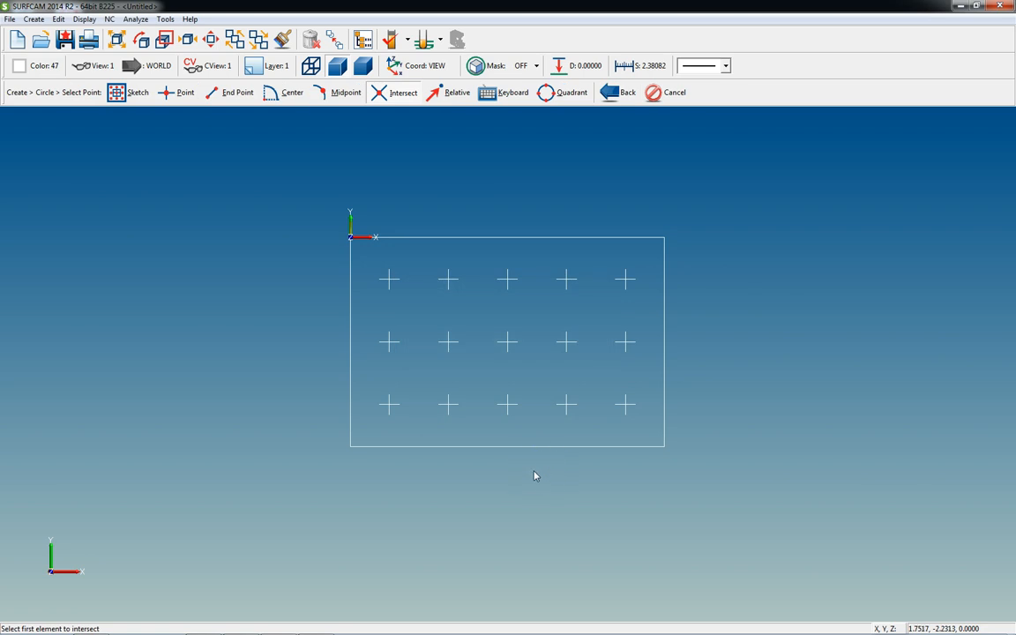
pyautogui.click(180, 98)
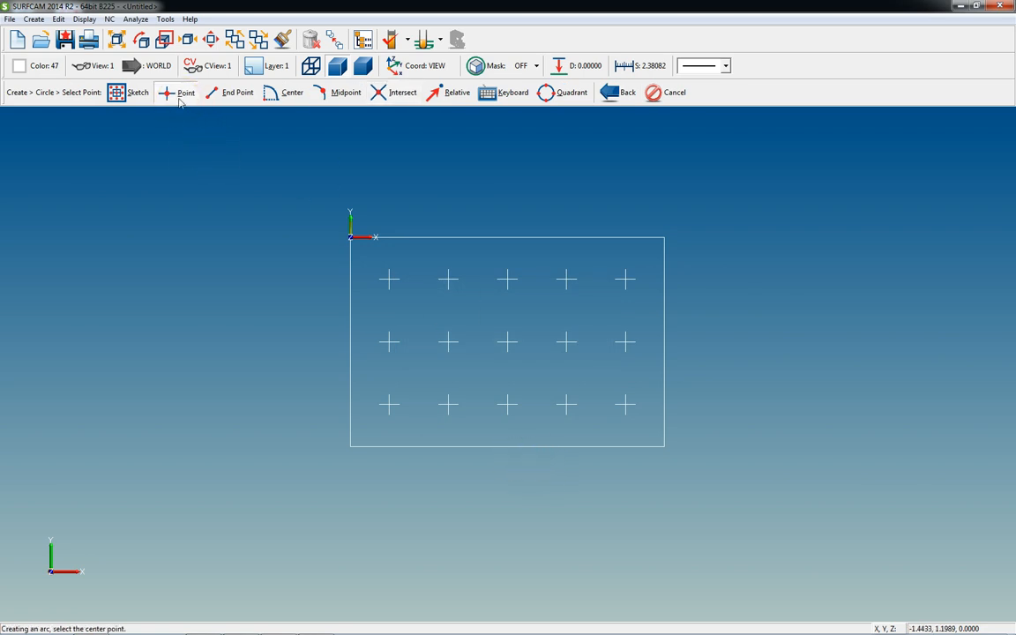
pyautogui.click(574, 415)
pyautogui.click(510, 344)
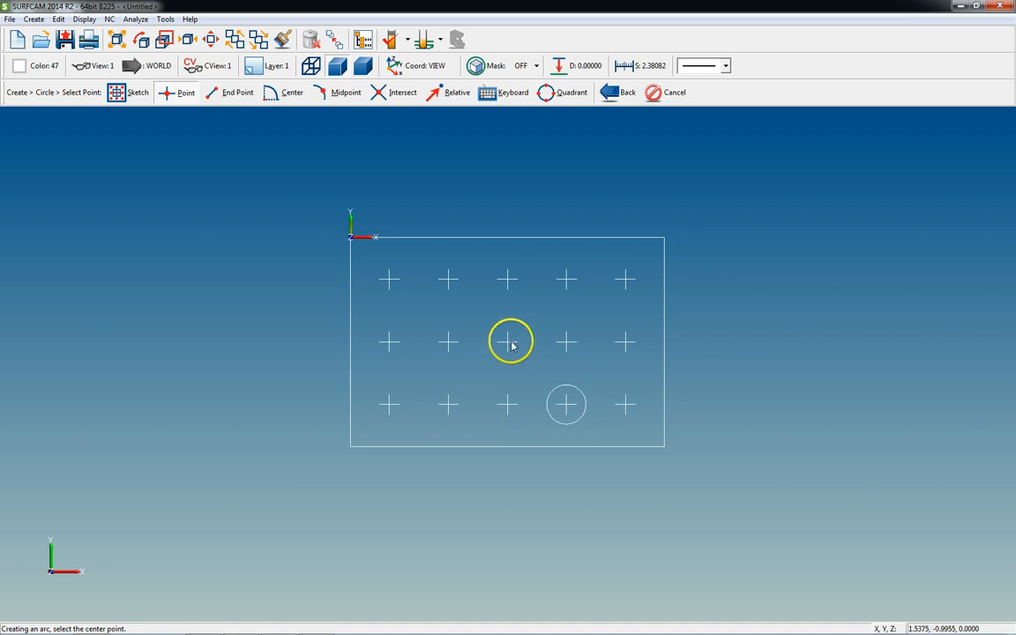
pyautogui.click(453, 287)
pyautogui.click(582, 284)
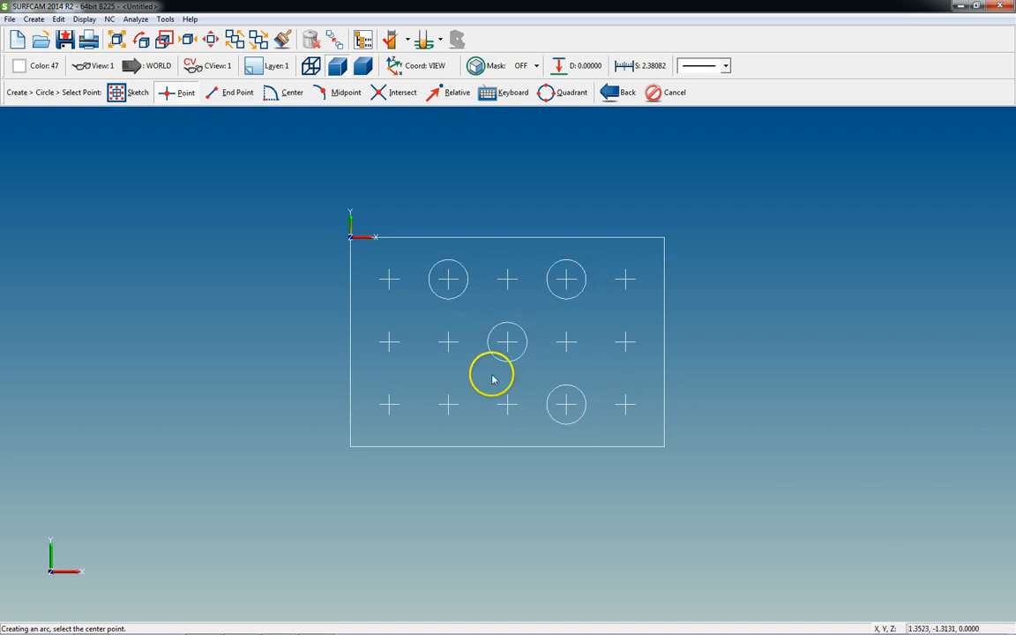
pyautogui.click(450, 407)
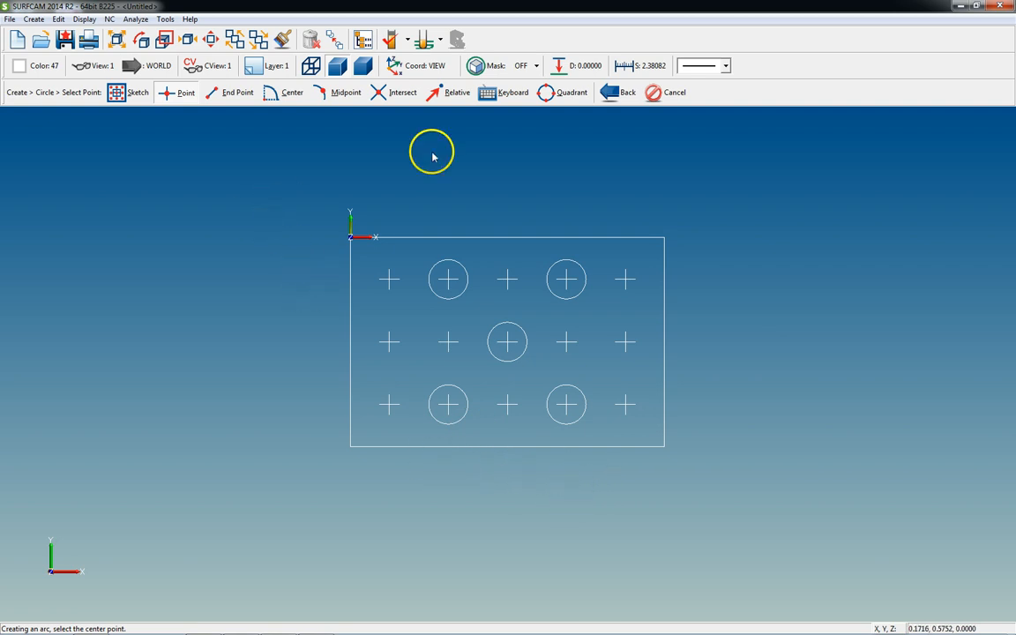
pyautogui.press('Escape')
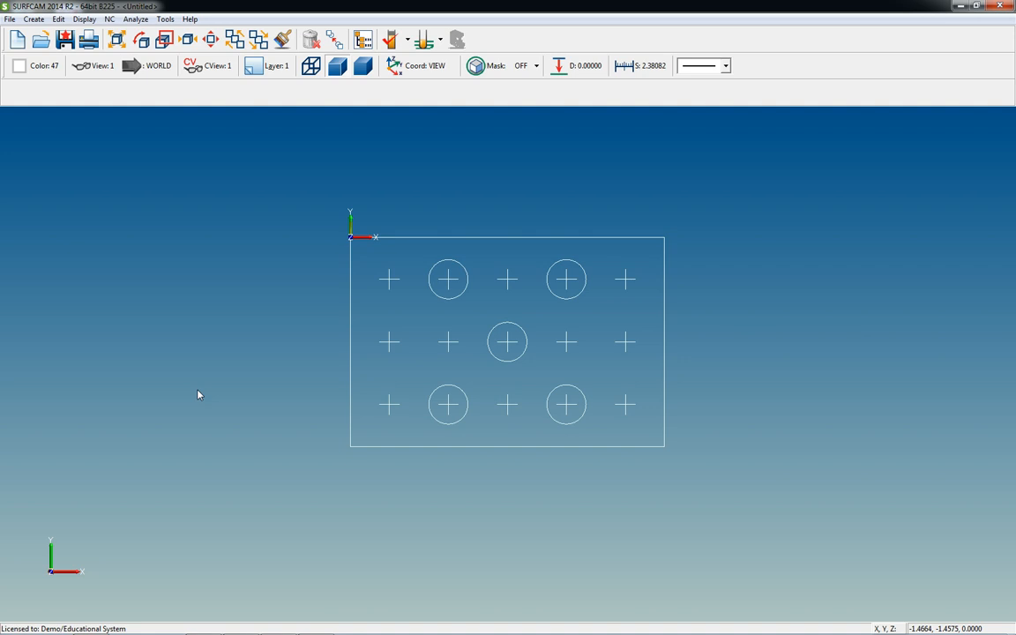
# - Create 0.390-diameter circles centred on the ten remaining points of the grid
pyautogui.press('space')
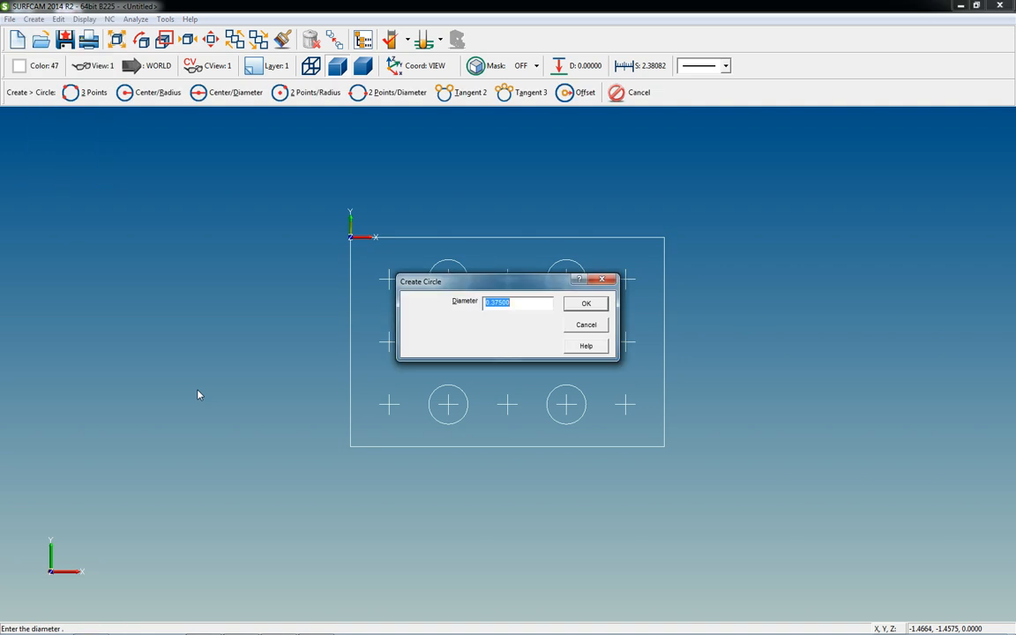
pyautogui.write('390')
pyautogui.press('Return')
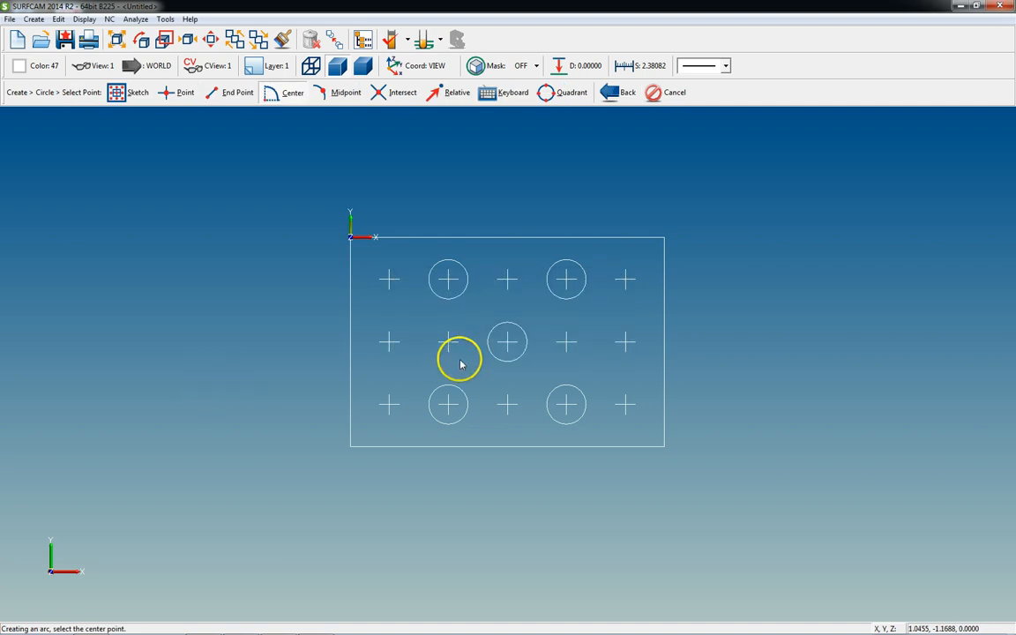
pyautogui.click(389, 404)
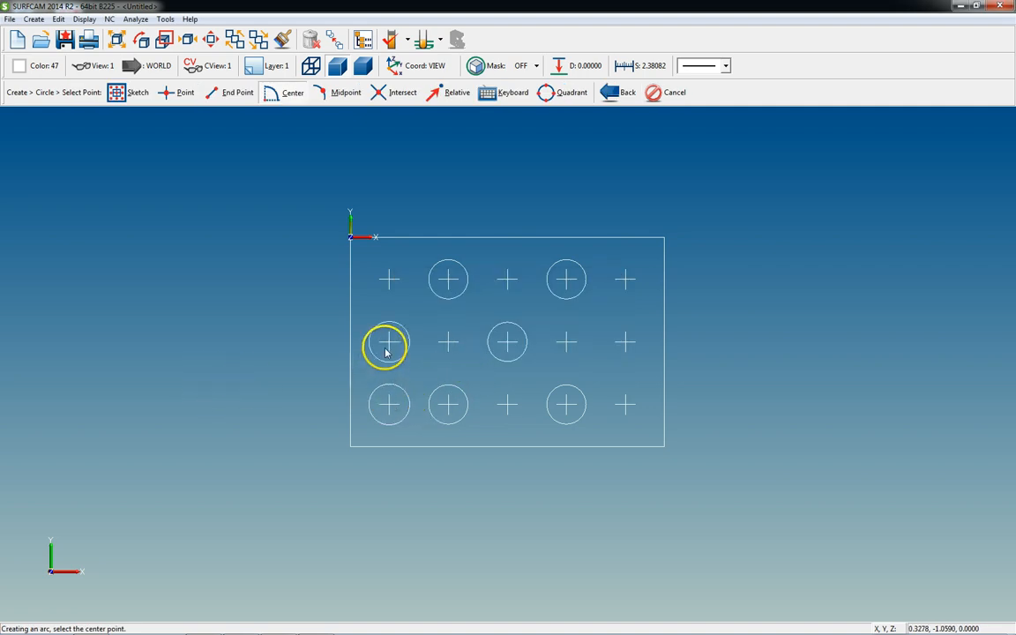
pyautogui.click(389, 280)
pyautogui.click(448, 342)
pyautogui.click(507, 404)
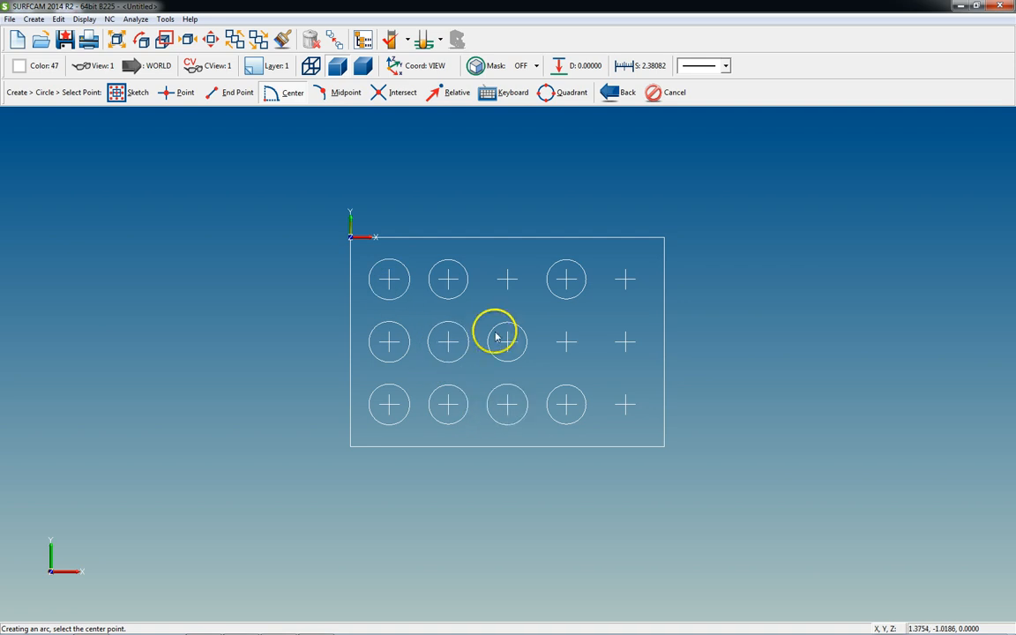
pyautogui.click(507, 280)
pyautogui.click(566, 342)
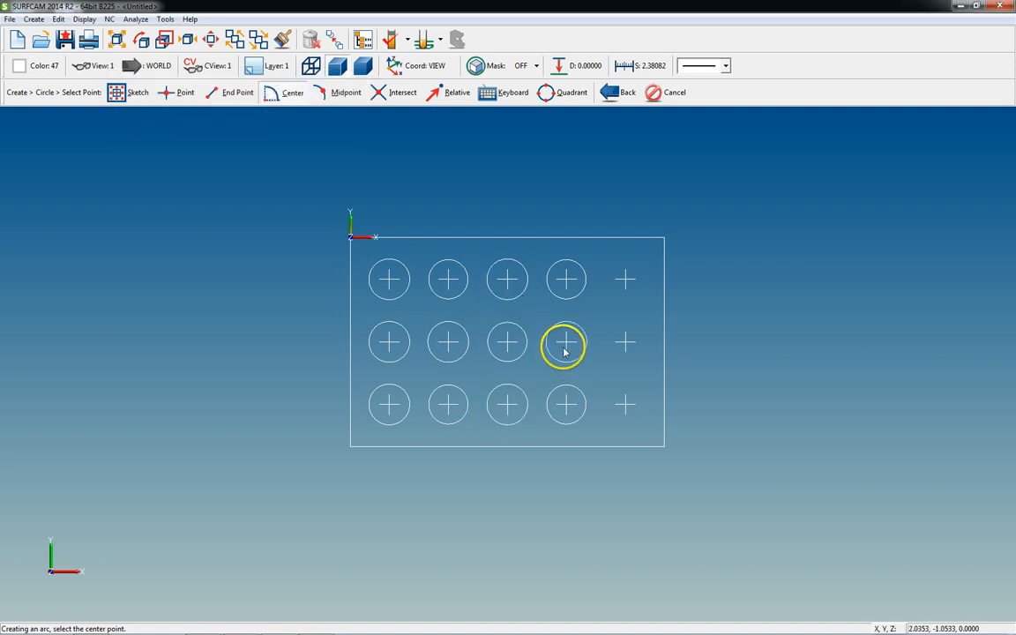
pyautogui.click(625, 280)
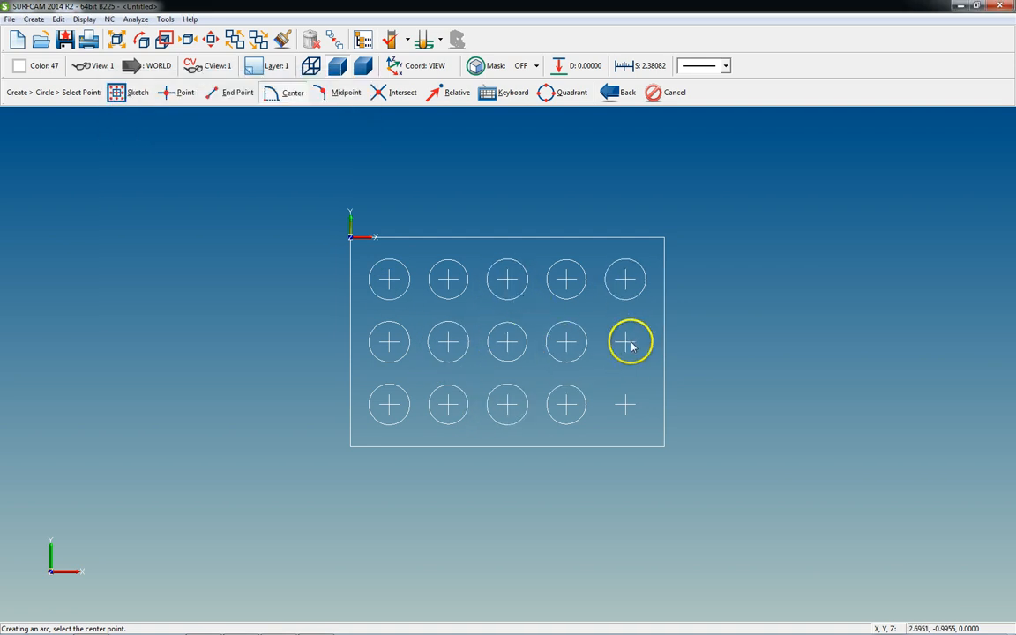
pyautogui.click(628, 343)
pyautogui.click(625, 404)
pyautogui.press('Escape')
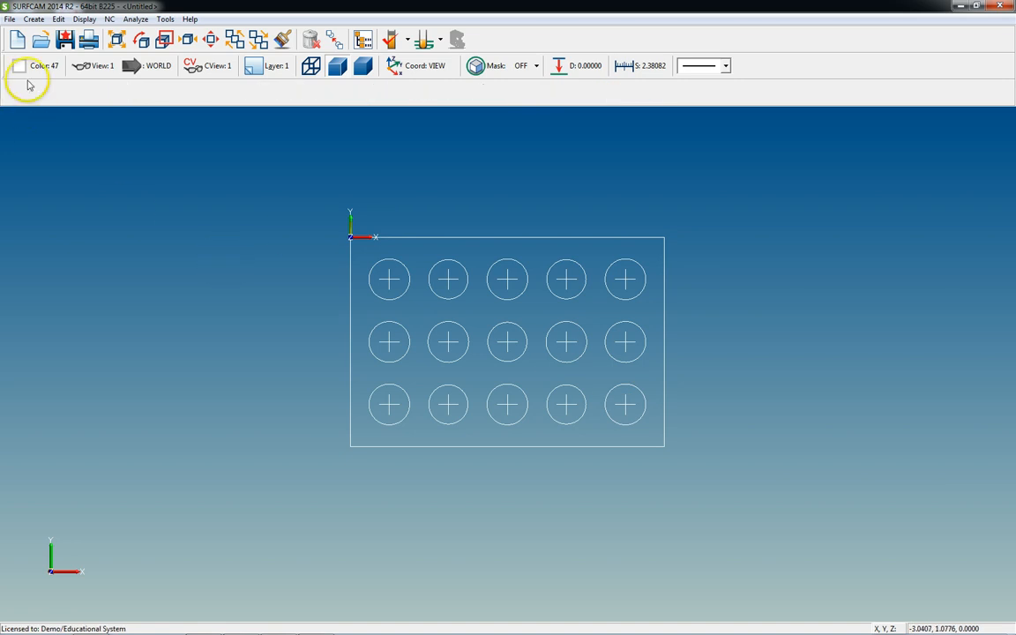
# - Set the current colour to black (40) and recolour the five 0.375-diameter circles black
pyautogui.click(18, 66)
pyautogui.click(14, 182)
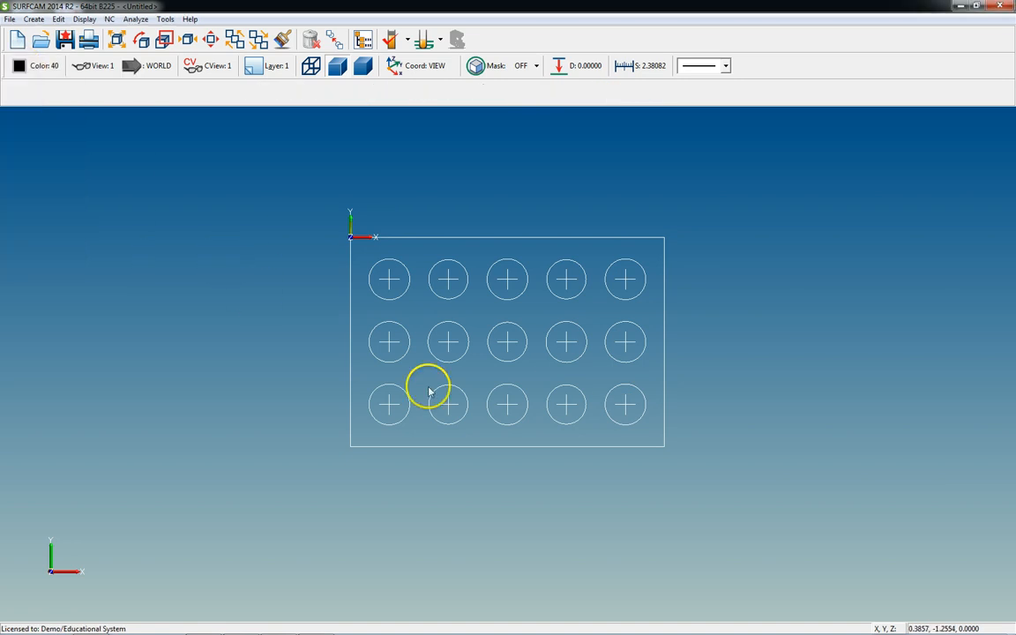
pyautogui.scroll(1, 483, 388)
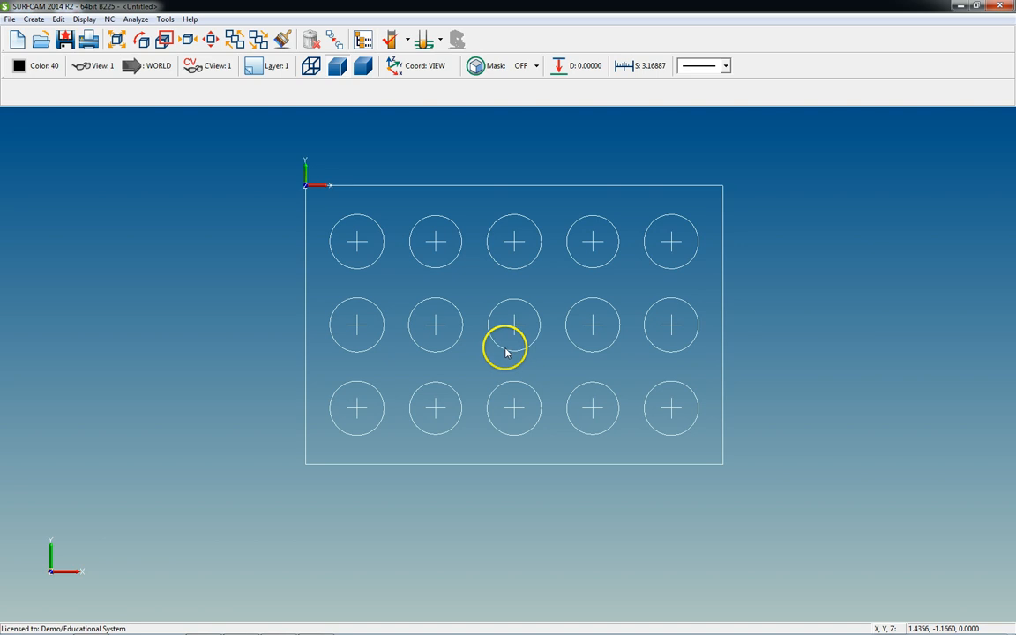
pyautogui.press('c')
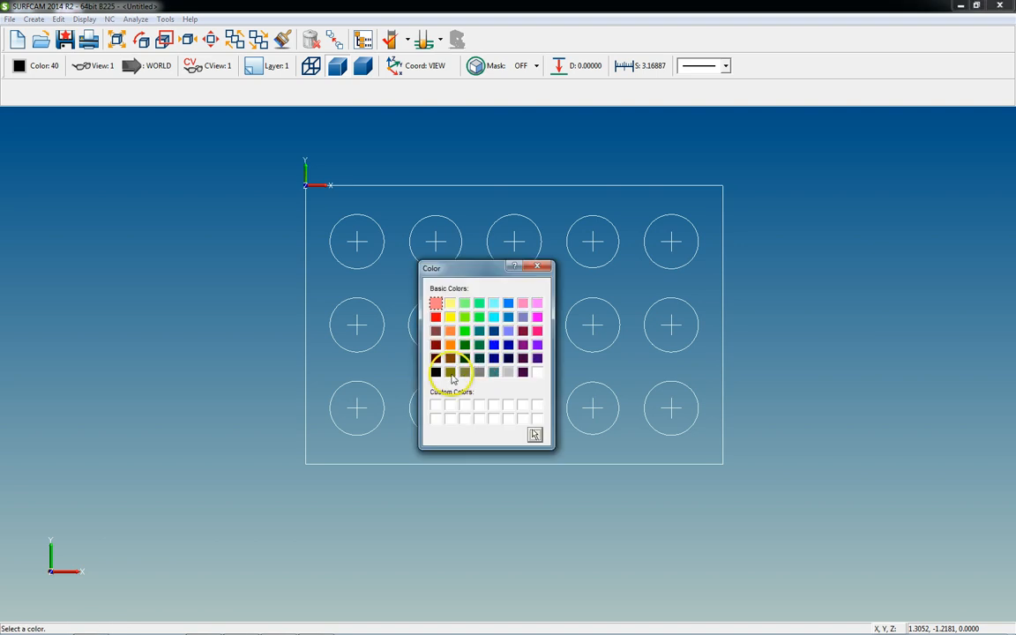
pyautogui.click(436, 371)
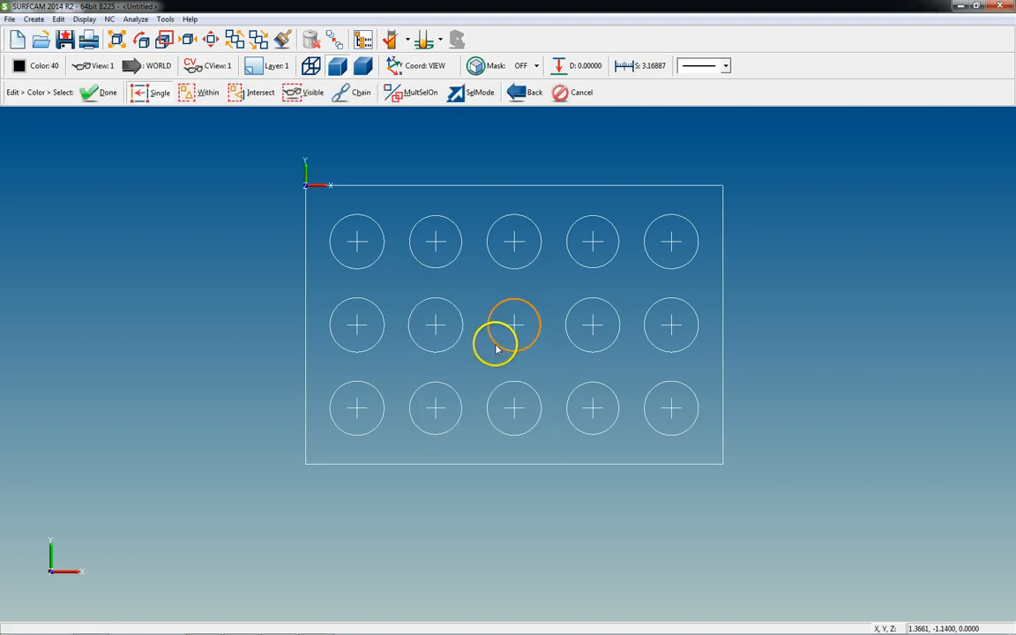
pyautogui.click(444, 382)
pyautogui.click(410, 236)
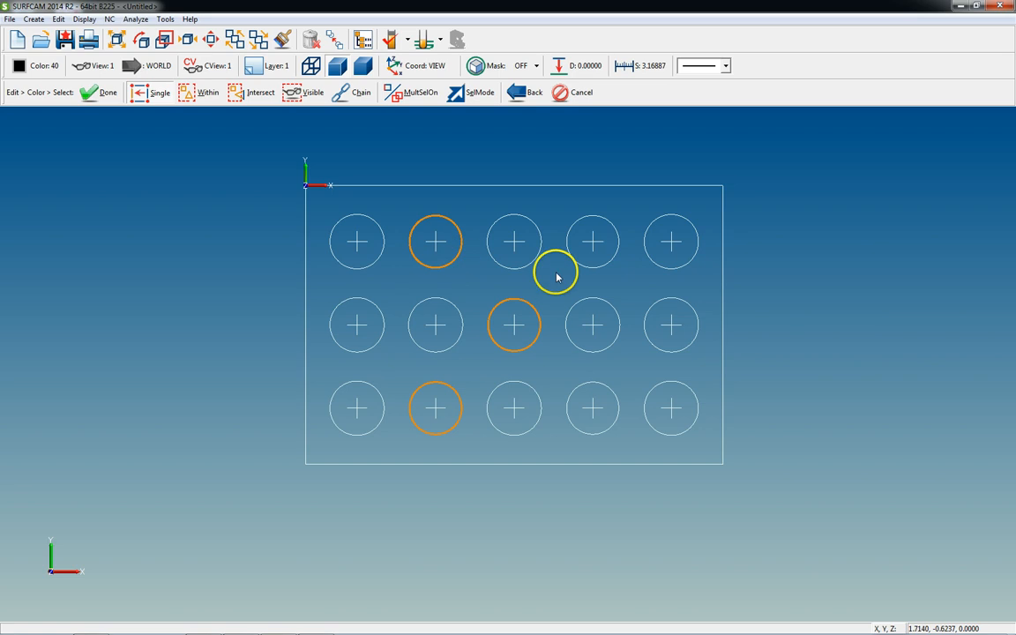
pyautogui.click(589, 265)
pyautogui.click(604, 388)
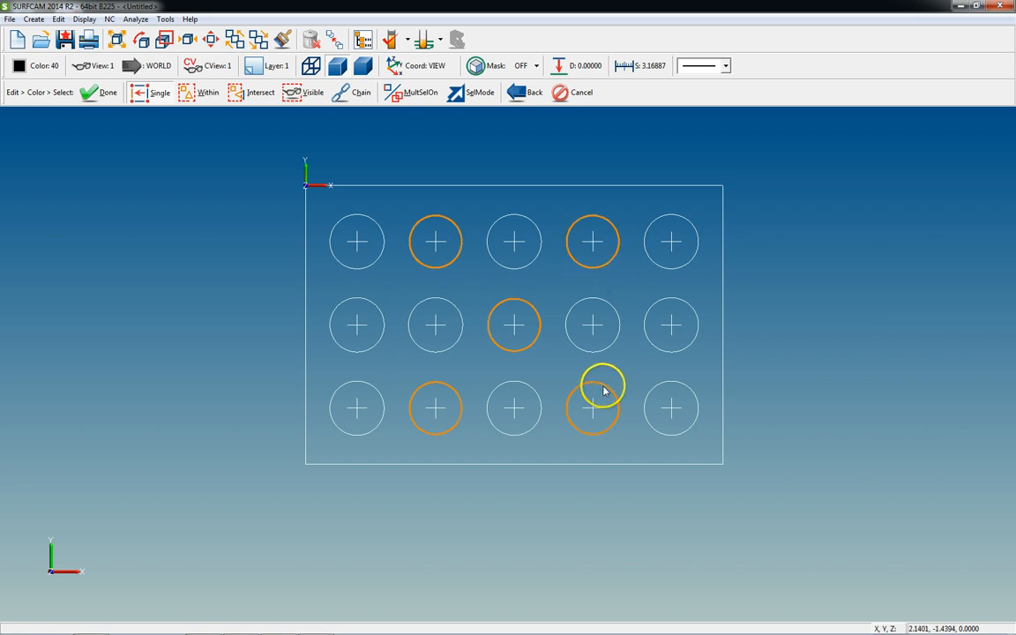
pyautogui.press('Return')
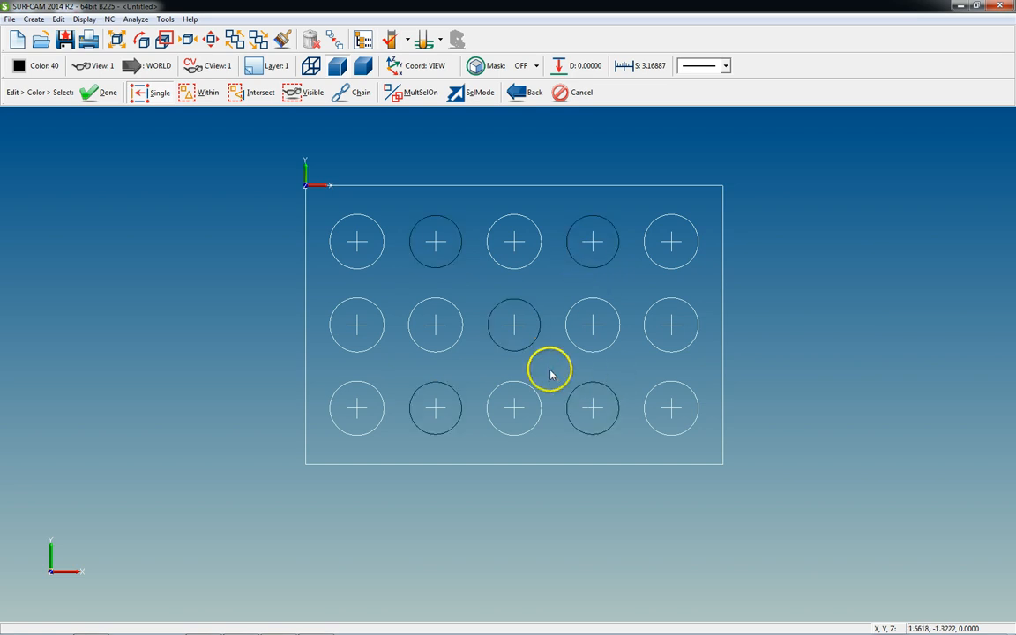
# - Leave the recolouring command and rename the default layer to TOP VIEW
pyautogui.press('Escape')
pyautogui.scroll(-6, 508, 412)
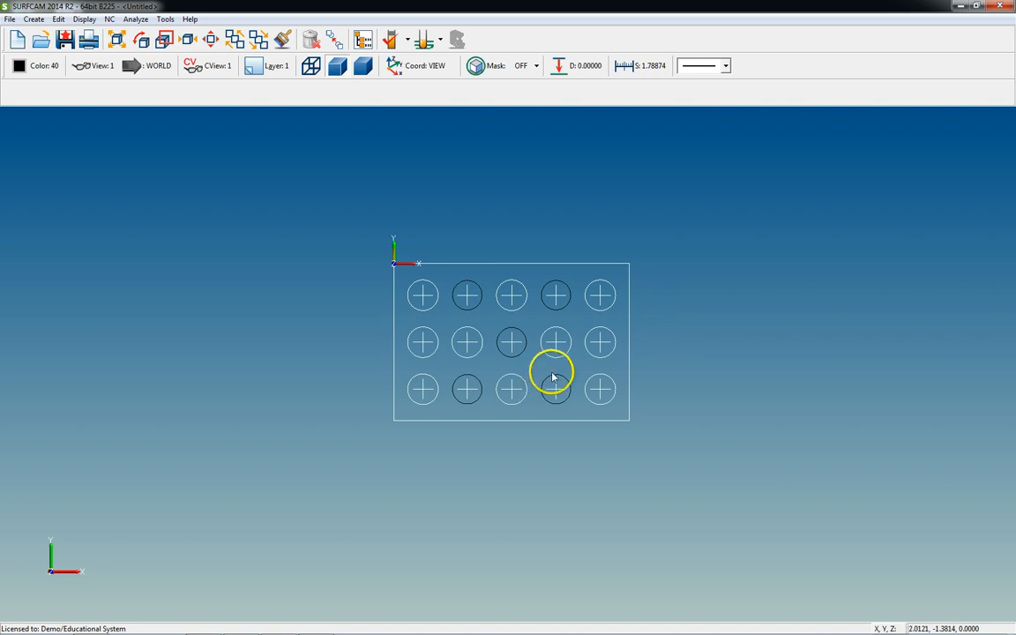
pyautogui.hotkey('ctrl', 'l')
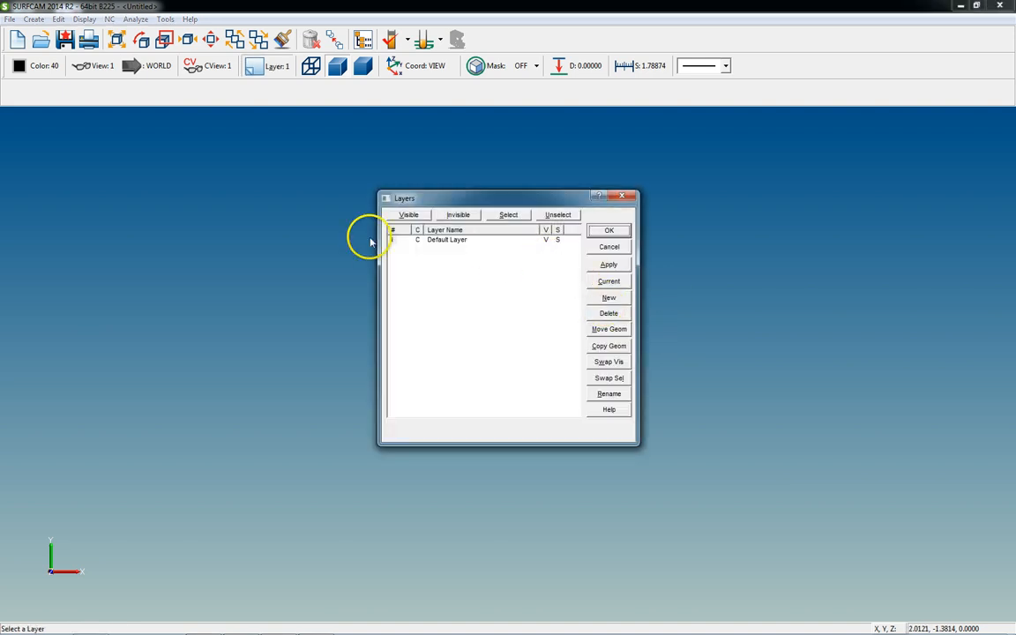
pyautogui.click(615, 397)
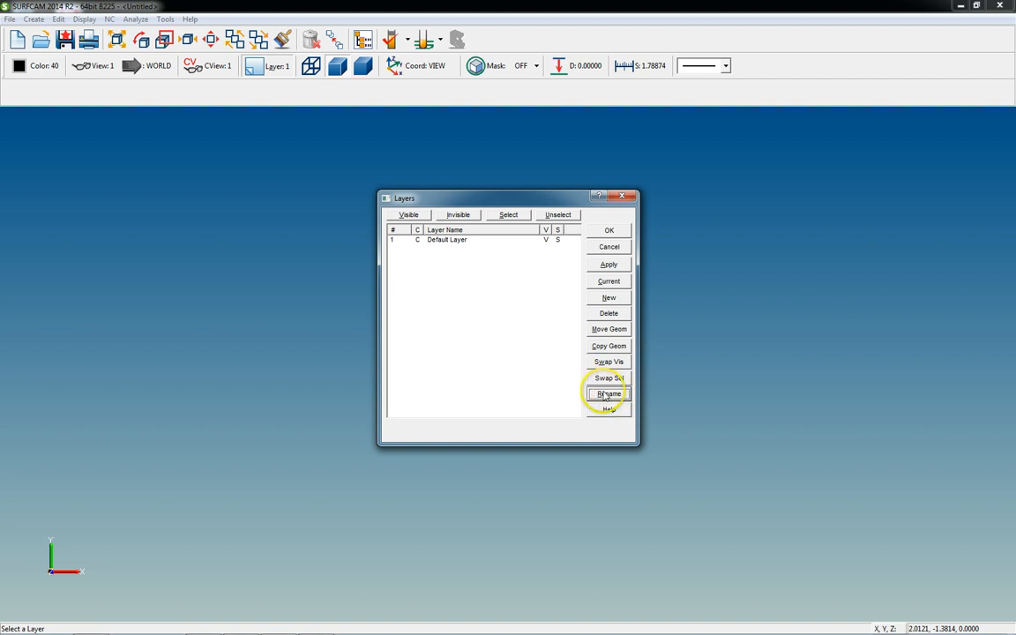
pyautogui.click(392, 239)
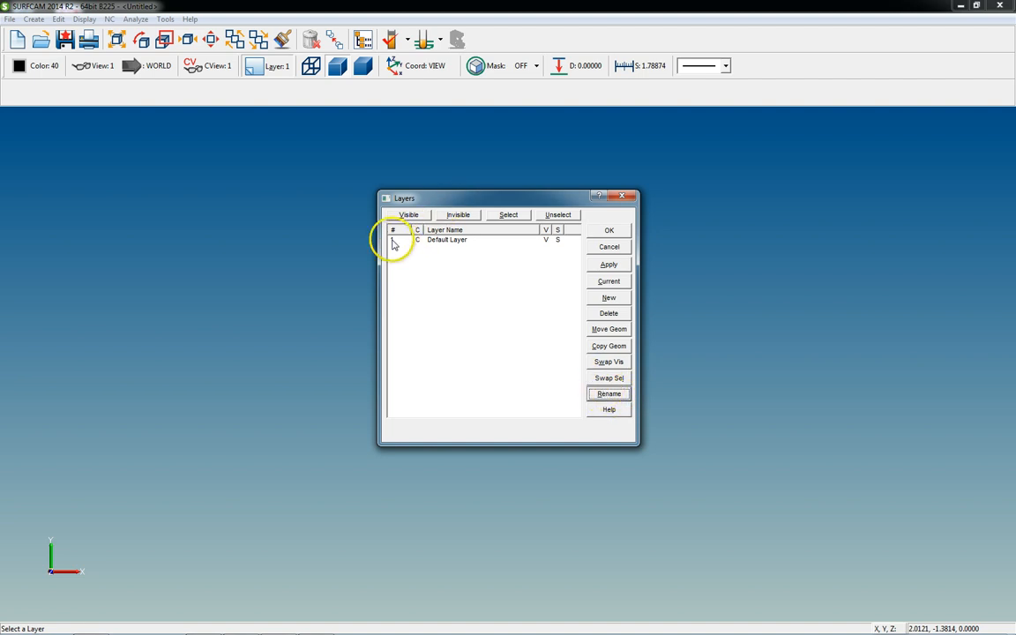
pyautogui.click(603, 396)
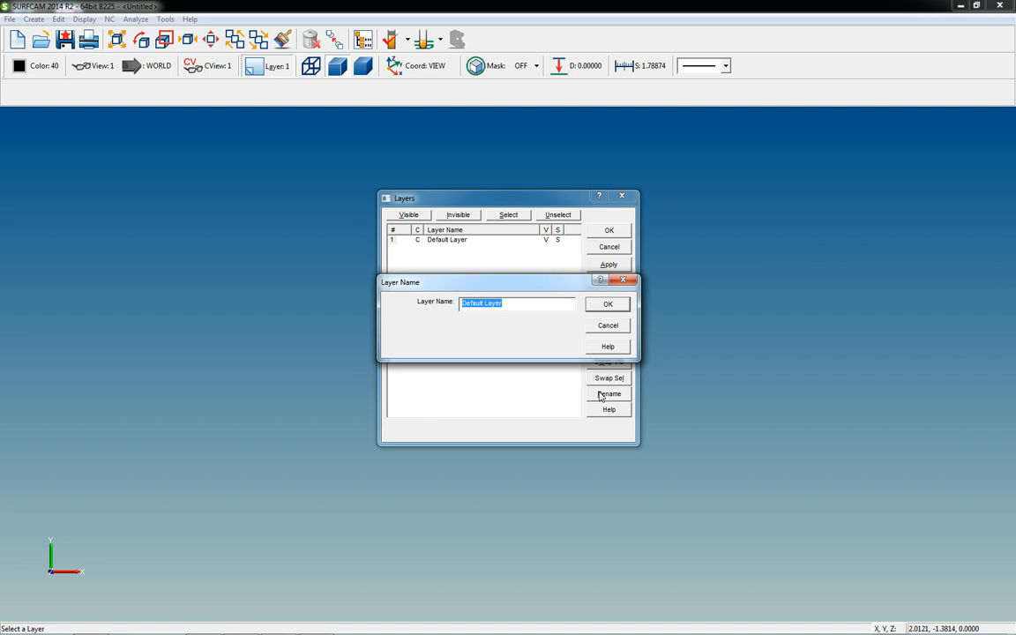
pyautogui.write('TOP VIEW')
pyautogui.click(608, 303)
# - Add layer 2 named SIDE VIEW, make it current, and make the TOP VIEW layer invisible
pyautogui.click(610, 298)
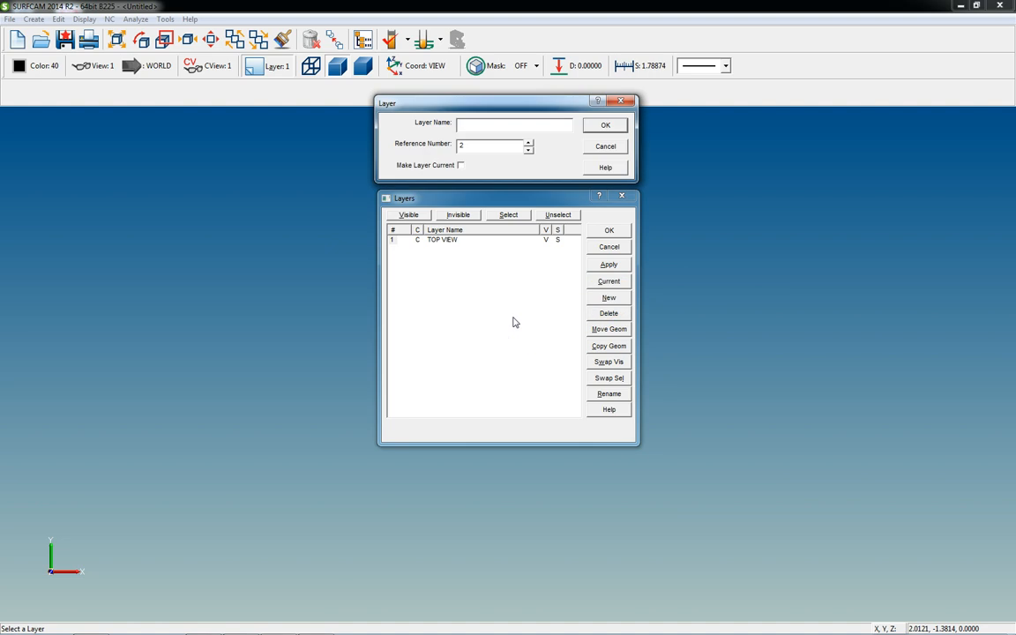
pyautogui.write('SIDE VIEW')
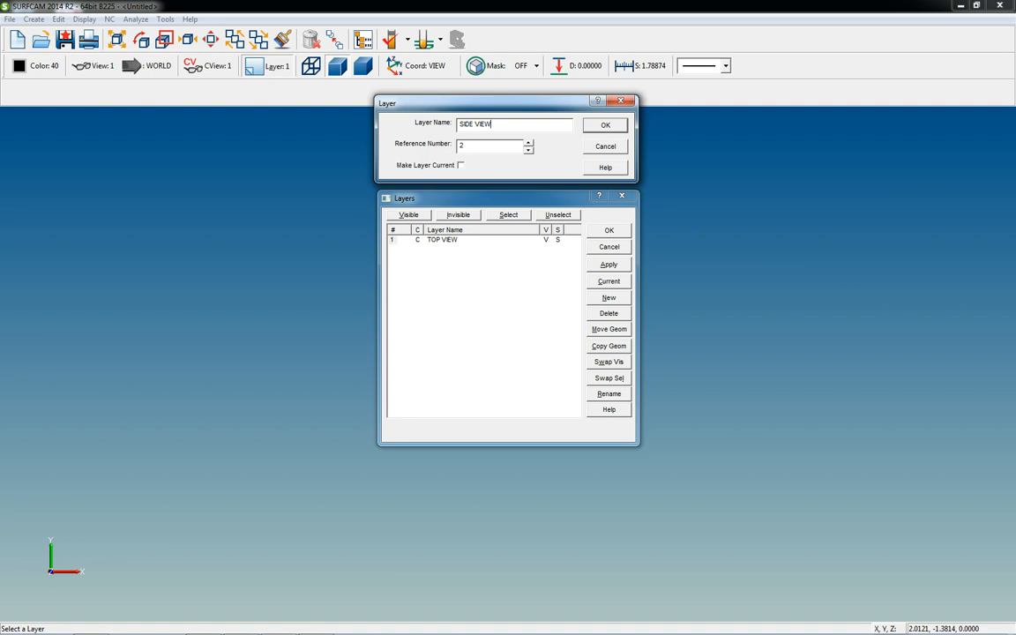
pyautogui.click(460, 165)
pyautogui.click(606, 126)
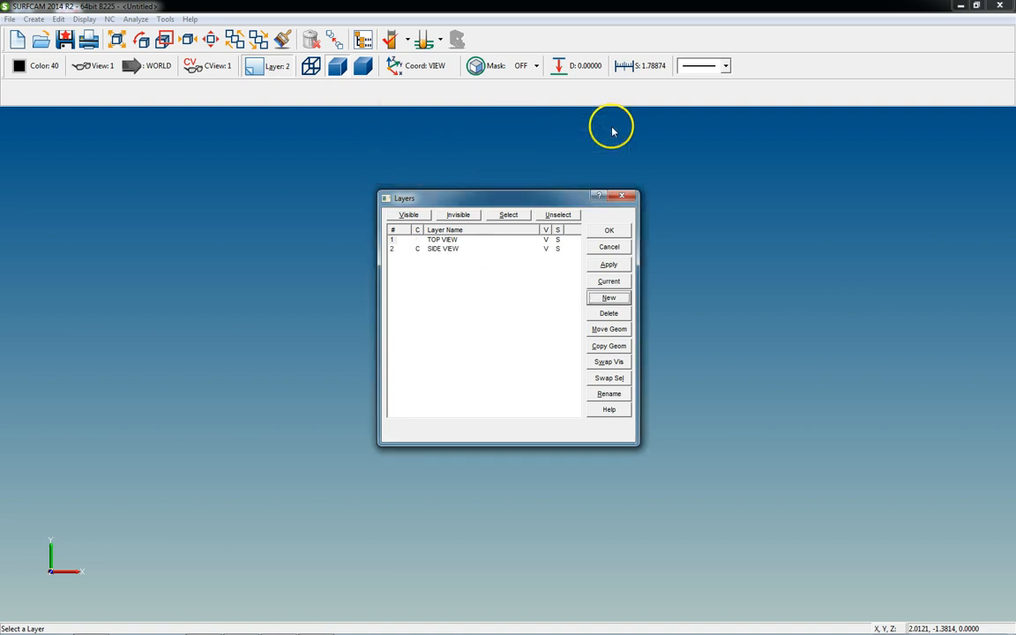
pyautogui.click(546, 240)
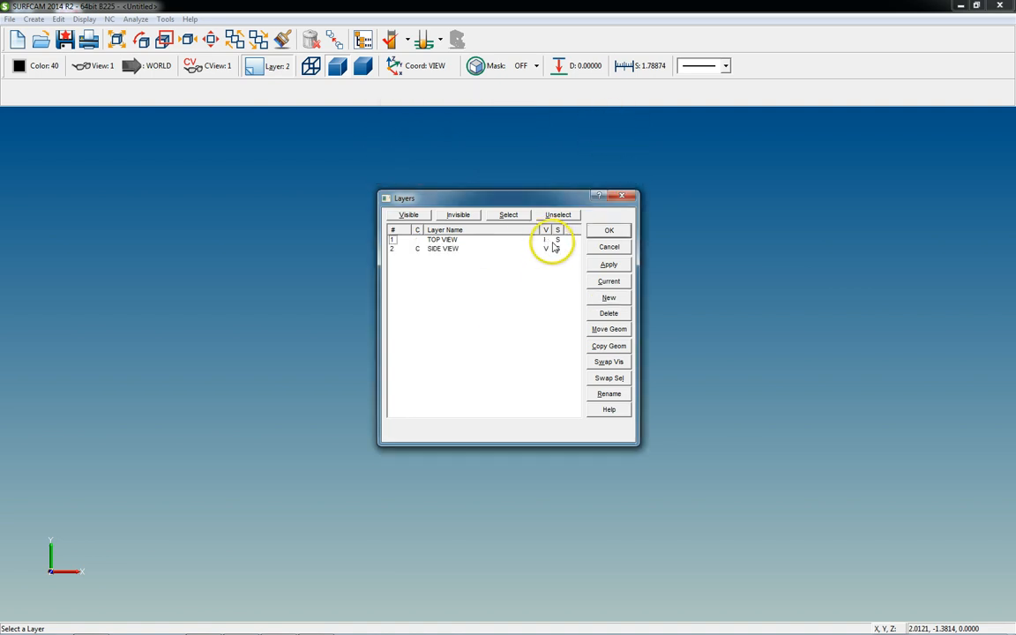
pyautogui.click(607, 230)
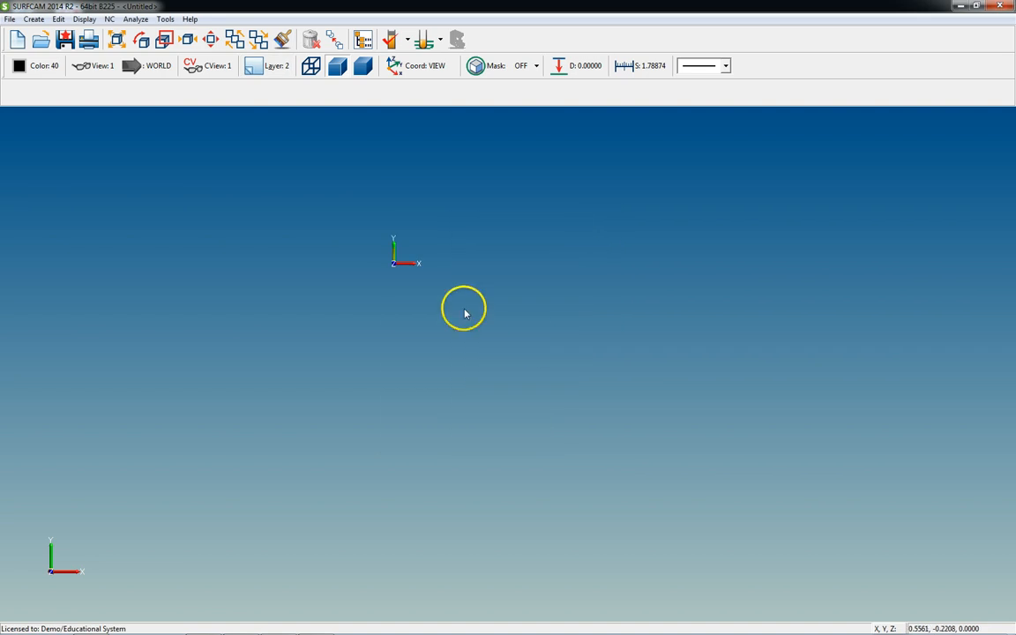
# - Create a horizontal and a vertical construction line through the origin
pyautogui.scroll(3, 331, 195)
pyautogui.scroll(-3, 520, 352)
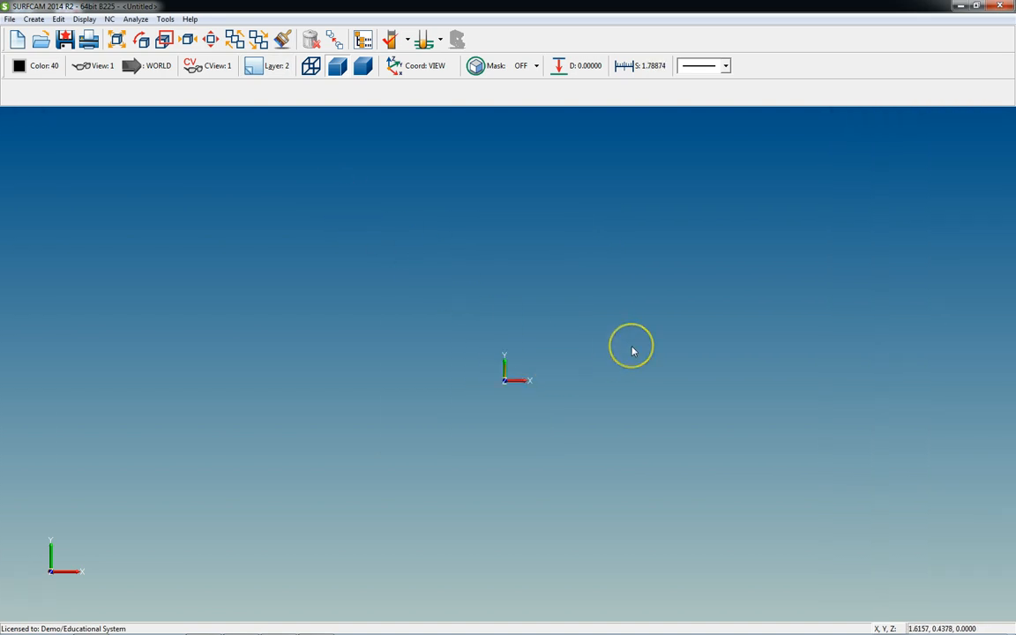
pyautogui.middleClick(688, 434)
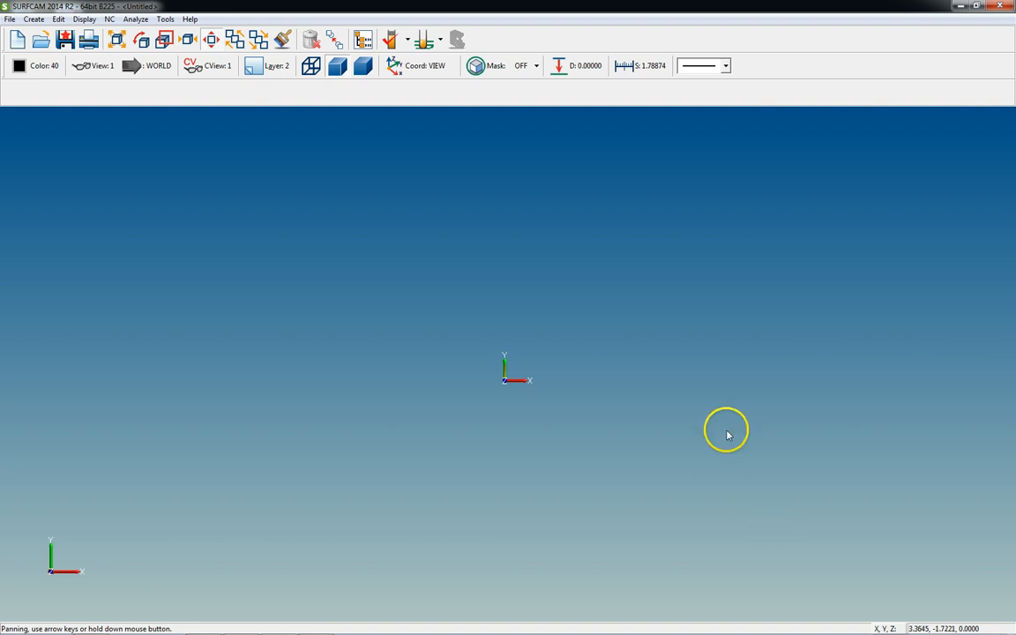
pyautogui.press('Escape')
pyautogui.hotkey('alt', 'c')
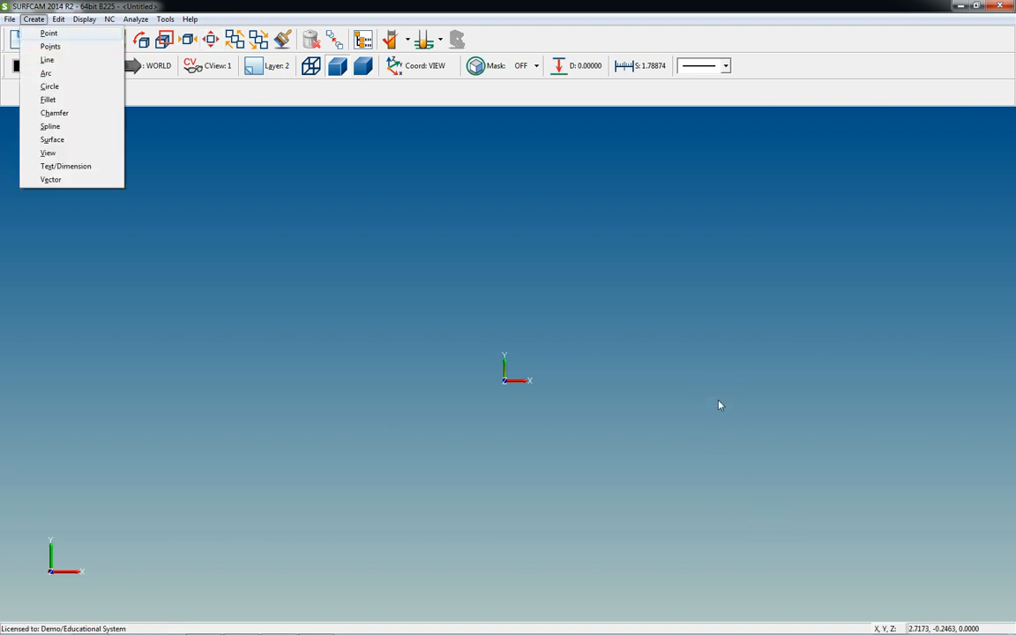
pyautogui.press('l')
pyautogui.press('e')
pyautogui.press('k')
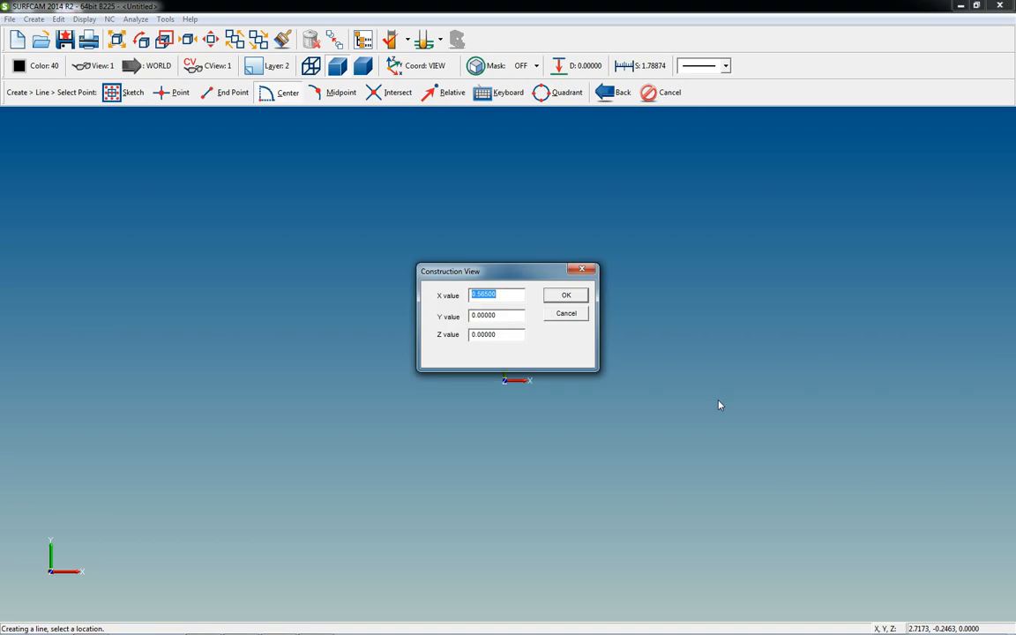
pyautogui.press('Tab')
pyautogui.press('Return')
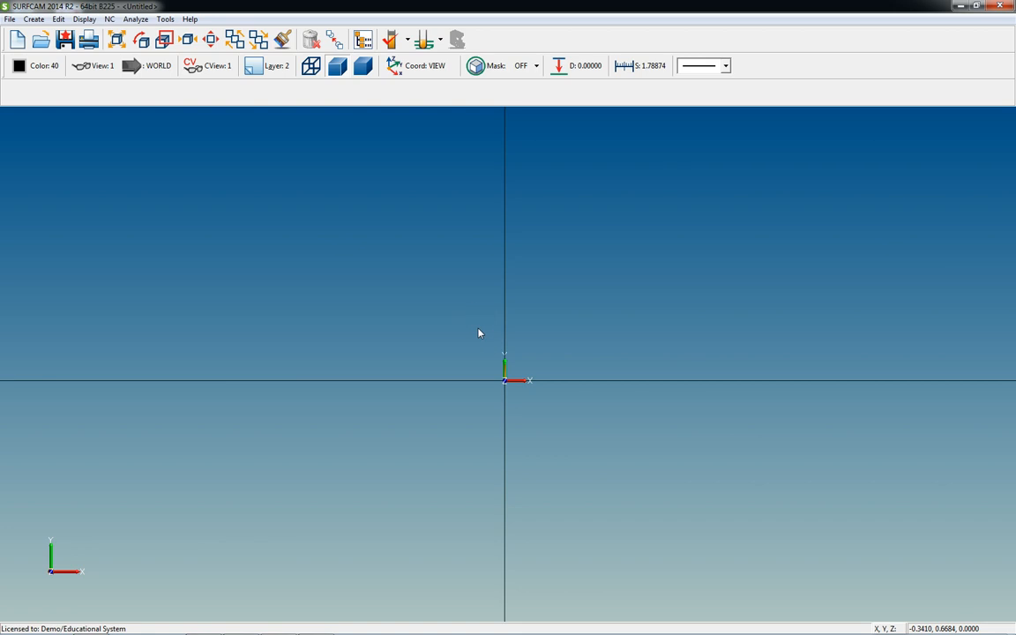
pyautogui.press('t')
pyautogui.press('c')
pyautogui.press('o')
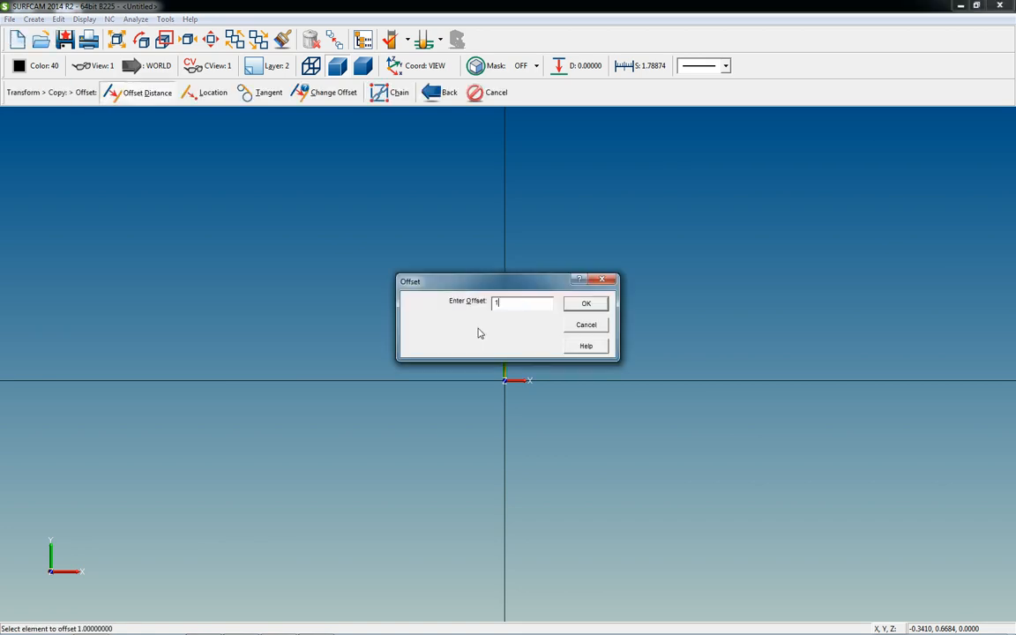
pyautogui.press('Return')
pyautogui.press('Escape')
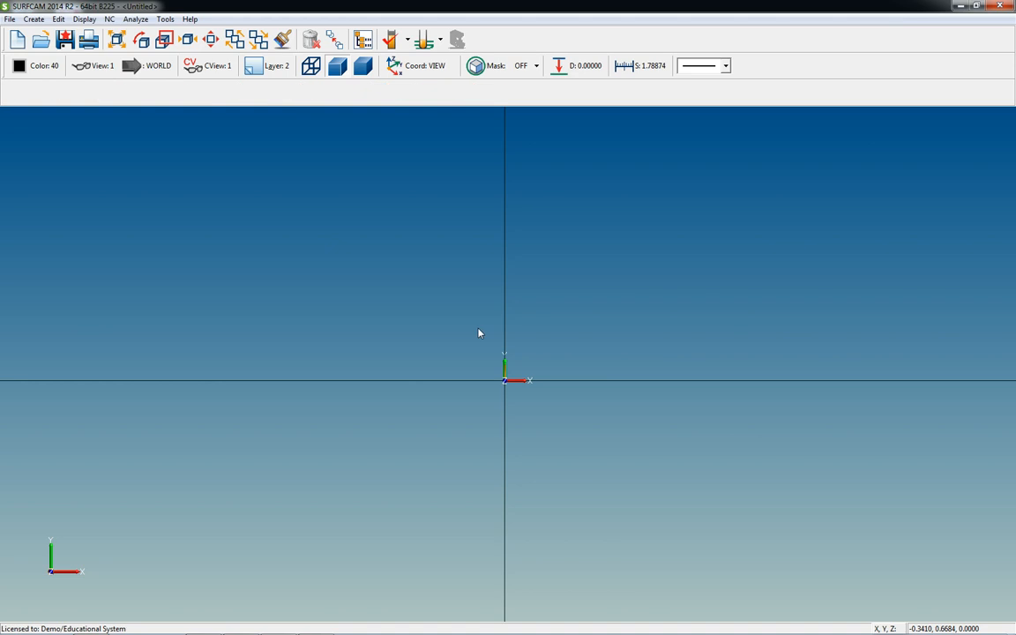
# - Offset copies of the vertical centre line by 1.5 to both sides
pyautogui.hotkey('alt', 'e')
pyautogui.write('tco')
pyautogui.write('1.5')
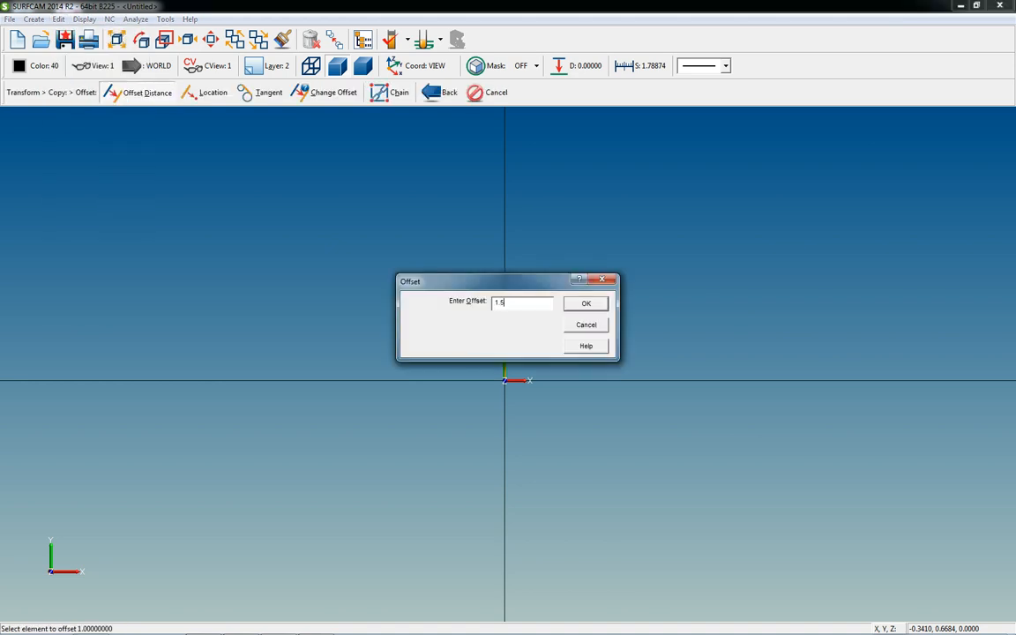
pyautogui.press('Return')
pyautogui.click(500, 269)
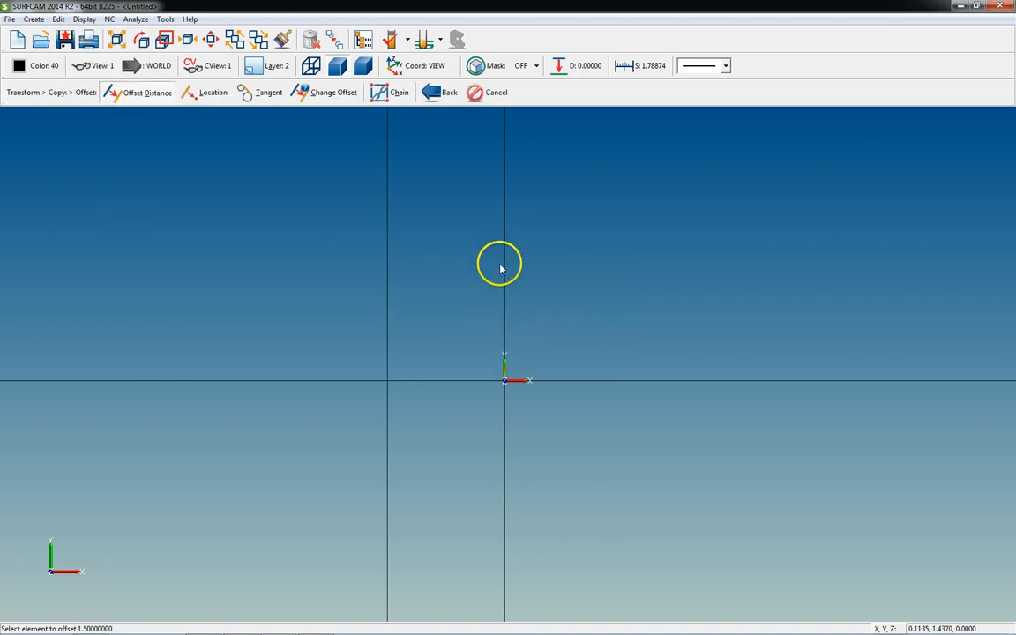
pyautogui.click(515, 280)
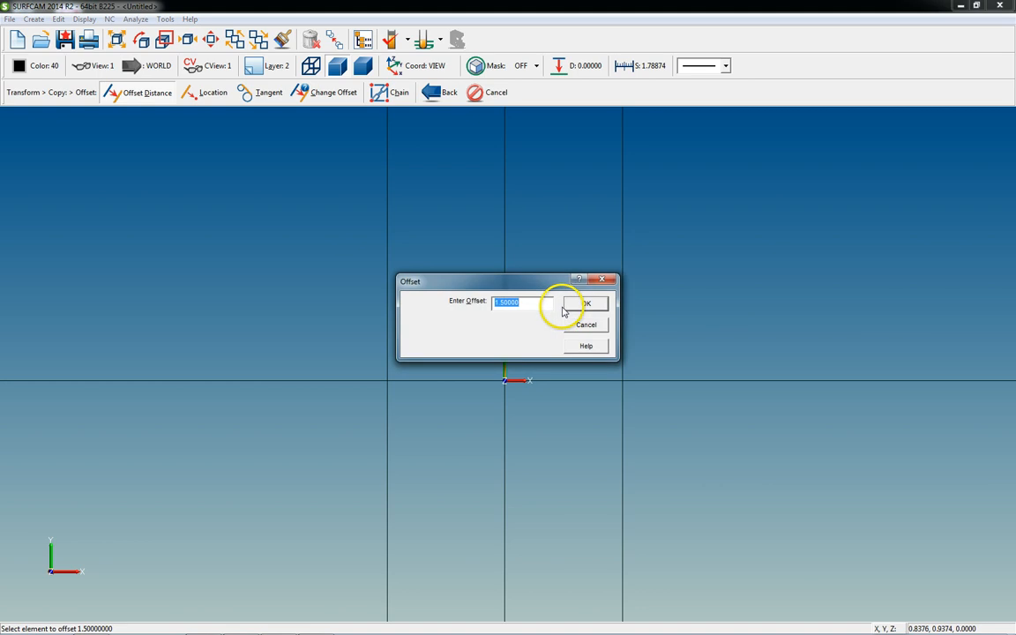
# - Offset copies of the horizontal centre line by 0.5 above and below
pyautogui.write('5')
pyautogui.press('Return')
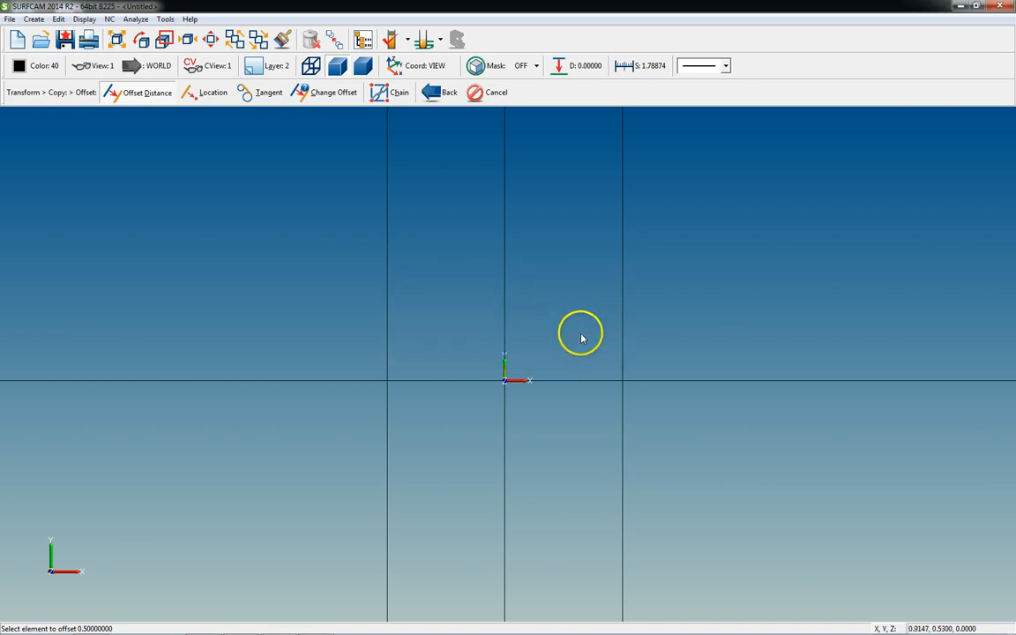
pyautogui.click(665, 374)
pyautogui.click(665, 390)
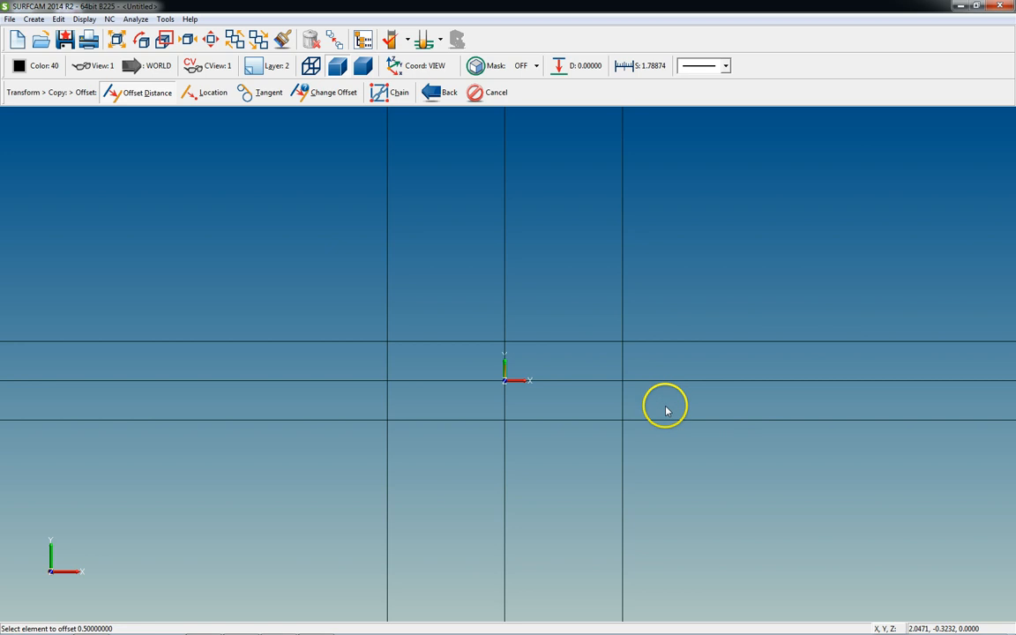
pyautogui.press('Escape')
# - Auto-trim the four offset lines at their corners to form the closed rectangle of the side view
pyautogui.hotkey('alt', 'e')
pyautogui.press('t')
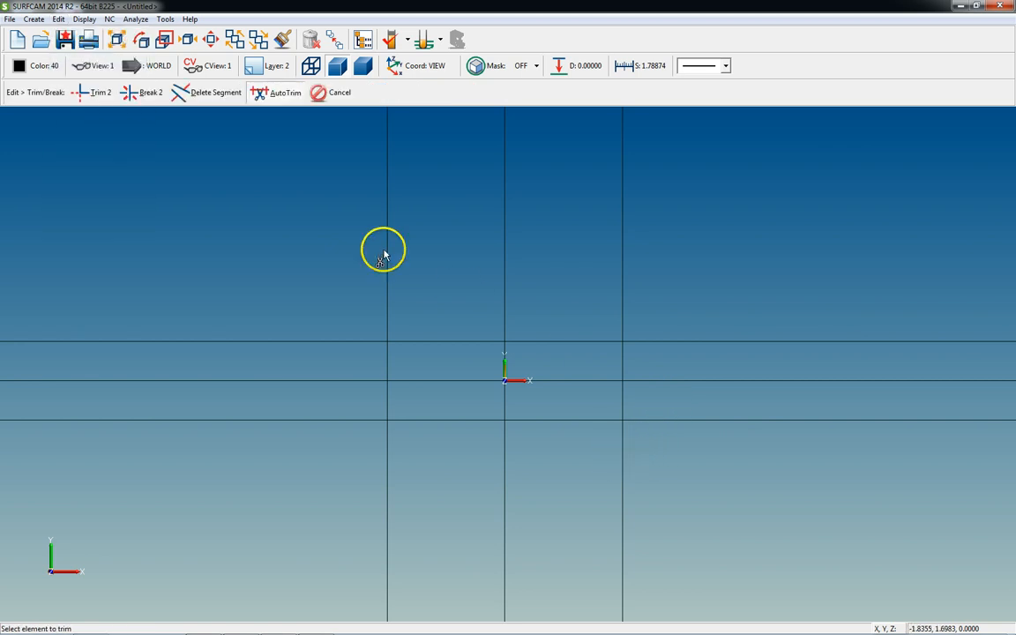
pyautogui.click(375, 342)
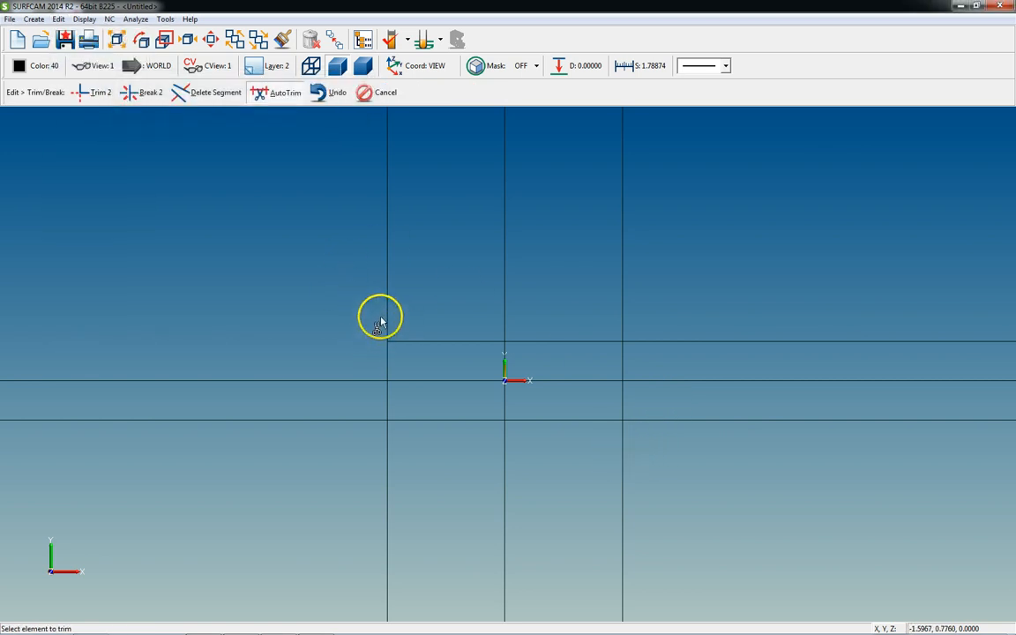
pyautogui.click(384, 320)
pyautogui.click(625, 330)
pyautogui.click(648, 341)
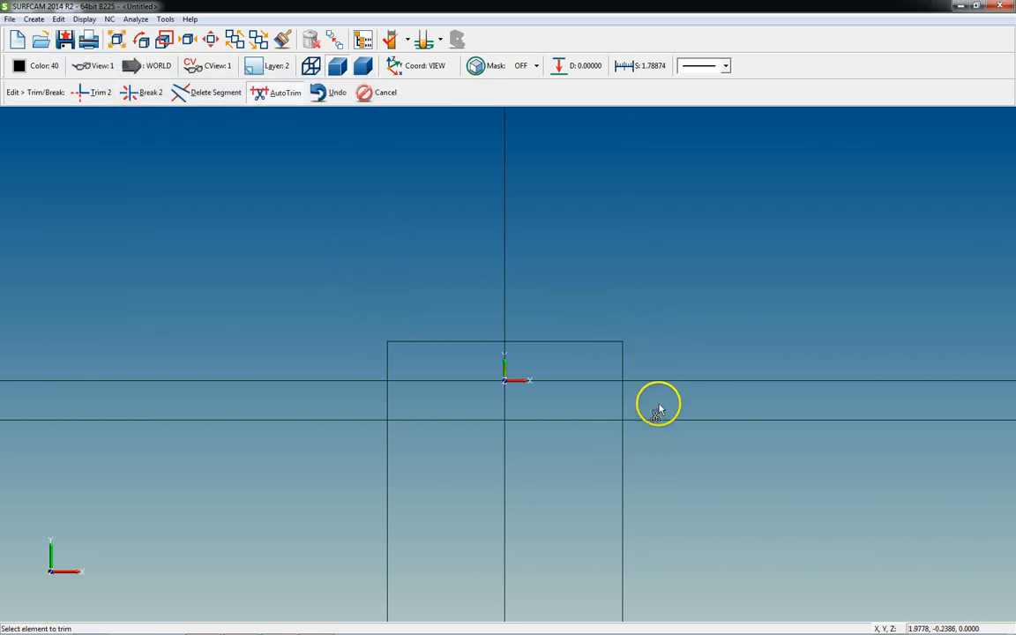
pyautogui.click(626, 446)
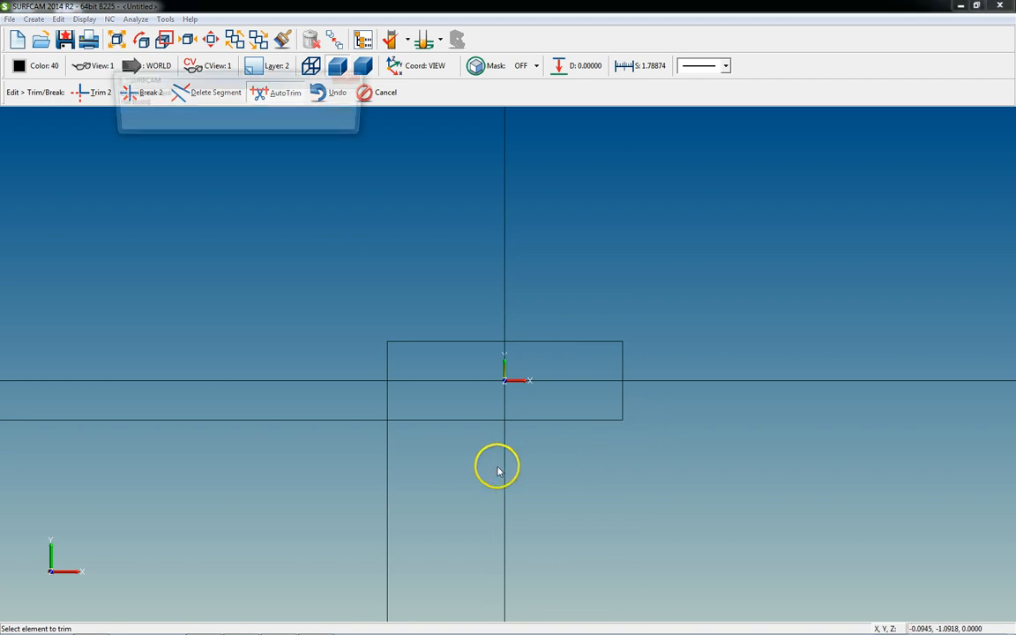
pyautogui.click(385, 445)
pyautogui.click(370, 422)
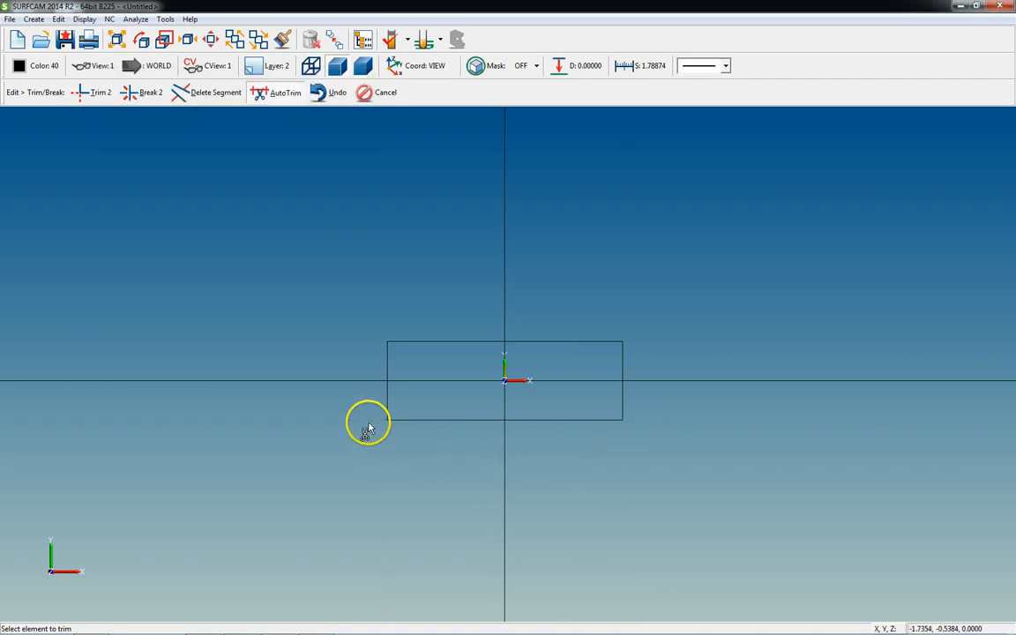
pyautogui.press('Escape')
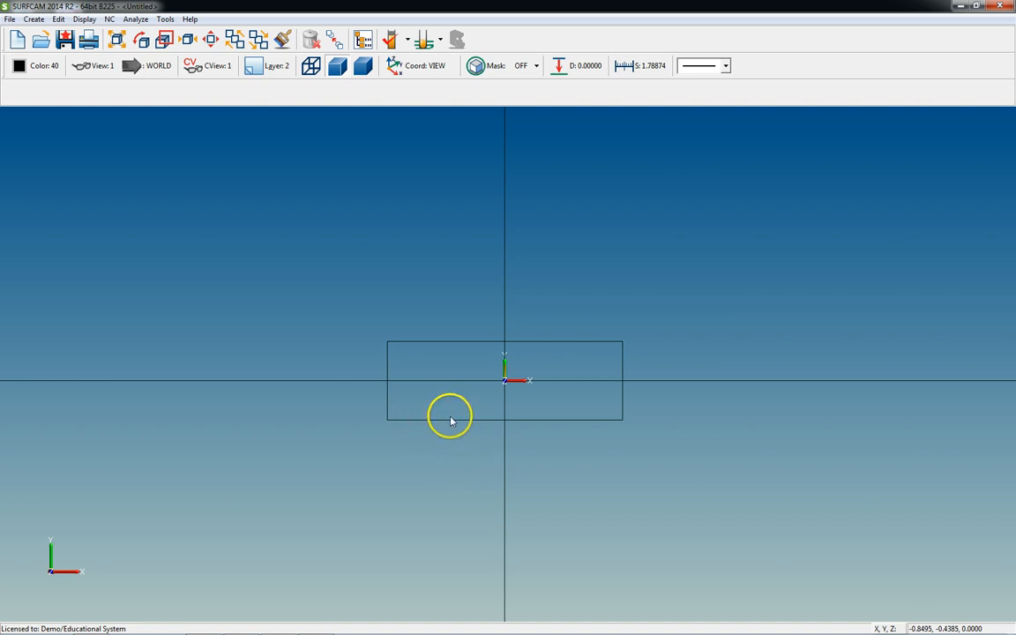
# - Delete the horizontal and vertical centre lines through the origin
pyautogui.press('Delete')
pyautogui.click(508, 381)
pyautogui.click(505, 381)
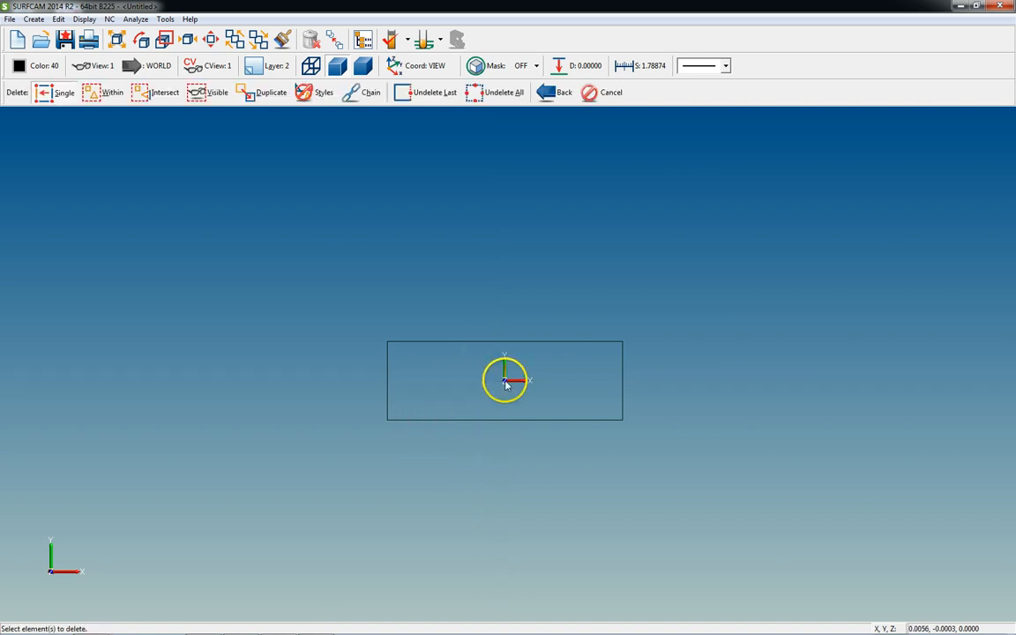
pyautogui.press('Escape')
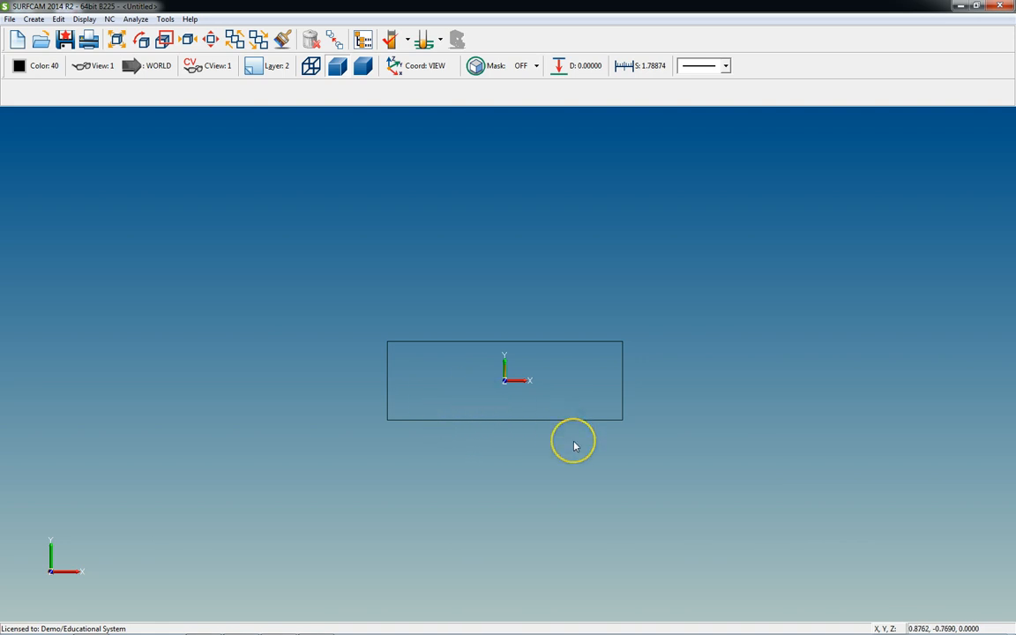
# - Create a horizontal line through the origin across the side-view rectangle
pyautogui.press('l')
pyautogui.press('h')
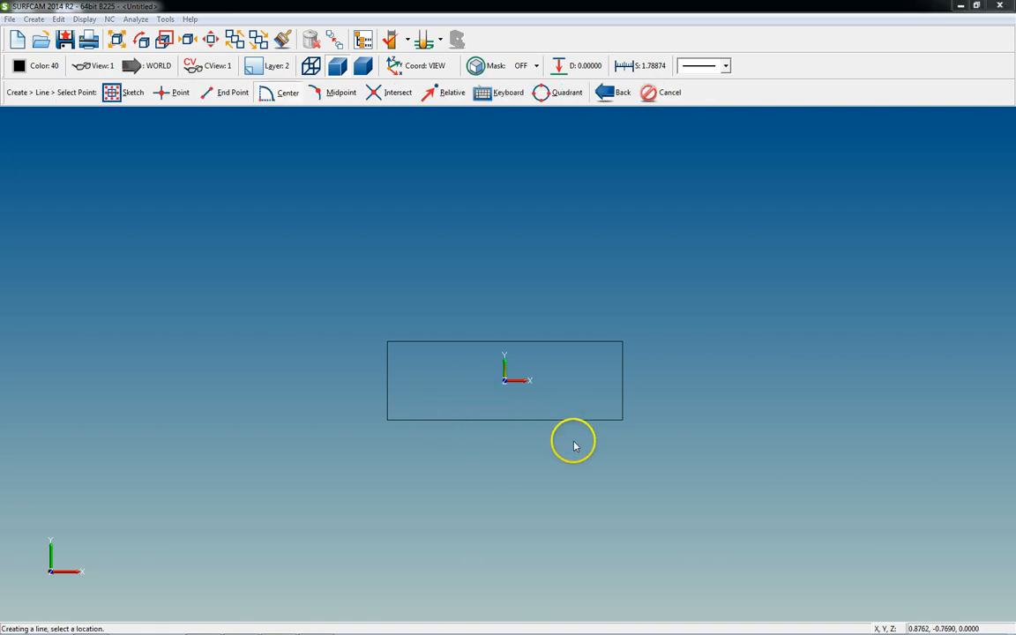
pyautogui.press('k')
pyautogui.press('Return')
pyautogui.press('Escape')
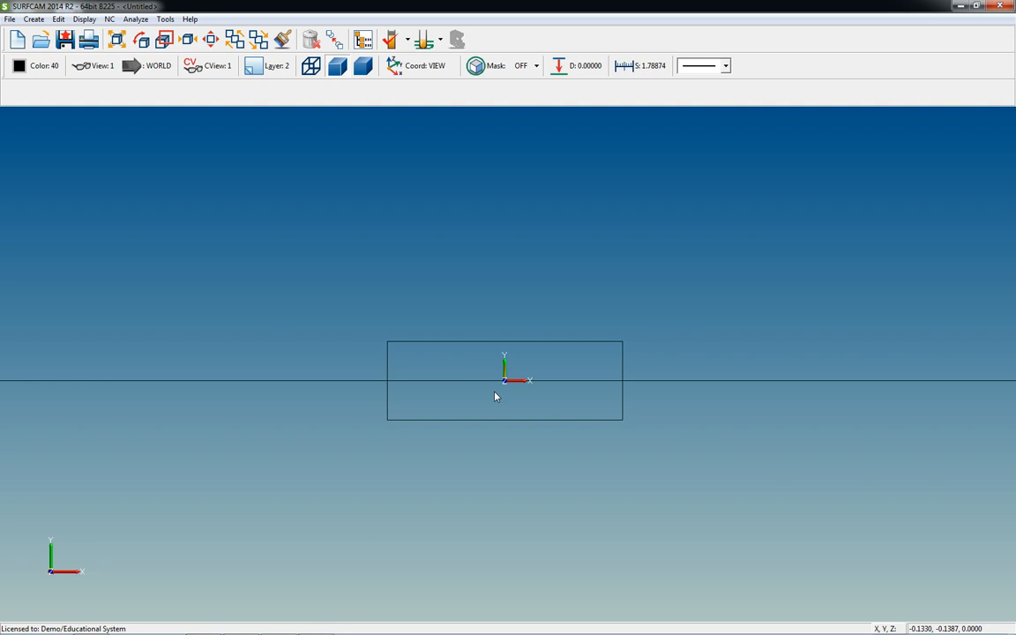
# - Offset a copy of the horizontal centre line upward by .37
pyautogui.hotkey('alt', 'e')
pyautogui.press('t')
pyautogui.press('c')
pyautogui.press('o')
pyautogui.press('c')
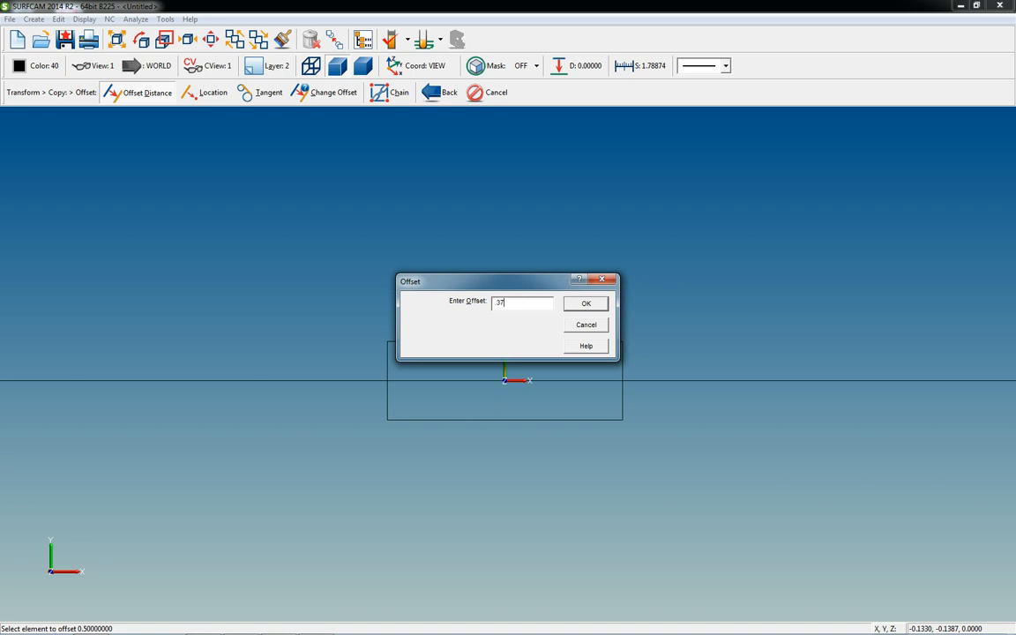
pyautogui.write('.37')
pyautogui.press('Return')
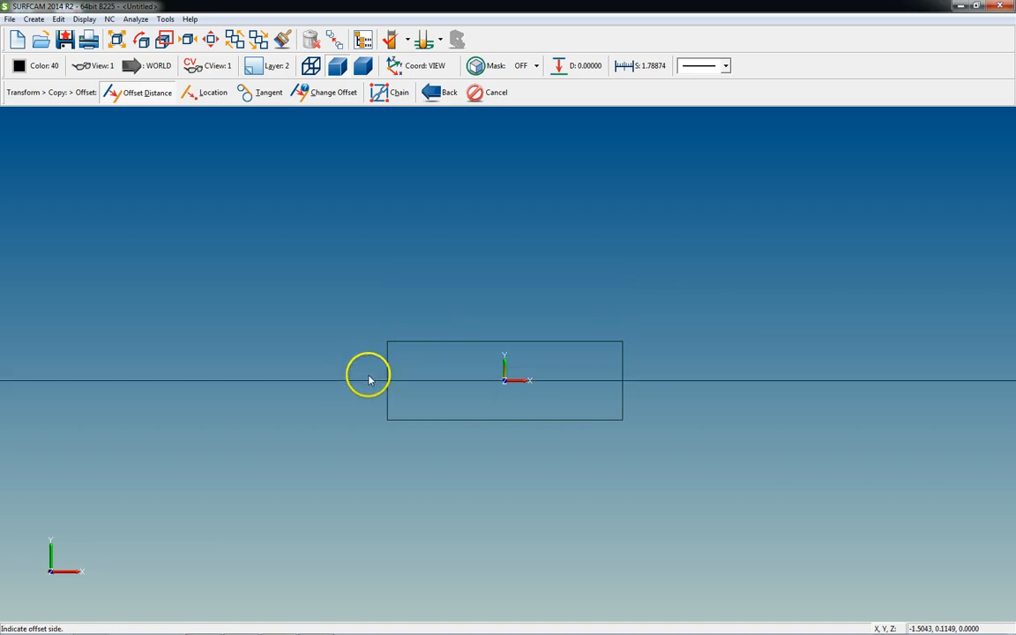
pyautogui.click(414, 367)
pyautogui.press('Escape')
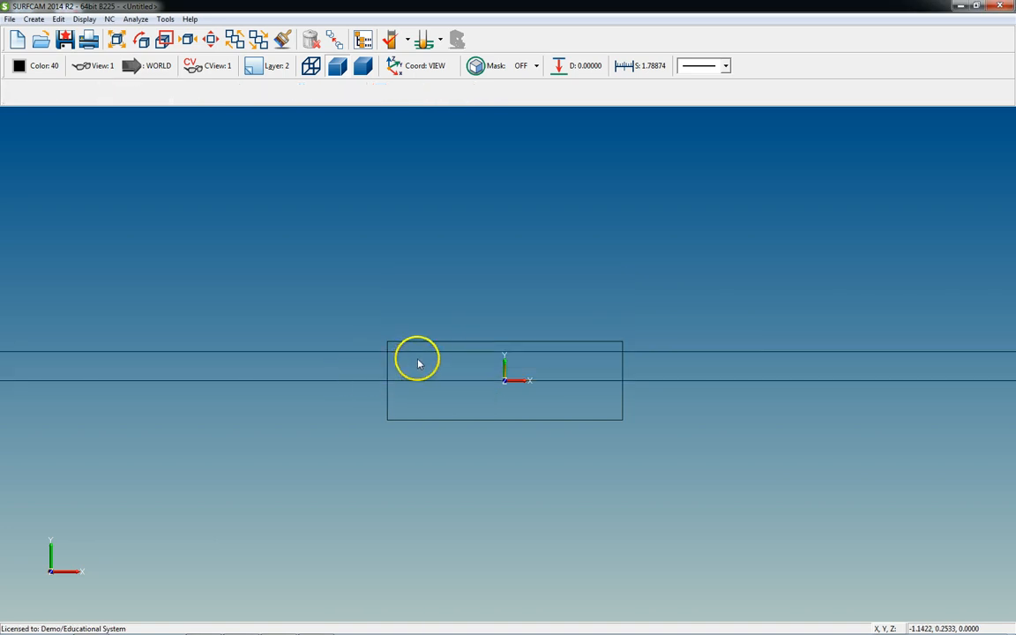
# - Delete the horizontal line offset above the centre line in the side-view rectangle
pyautogui.press('Delete')
pyautogui.click(424, 353)
pyautogui.press('Escape')
# - Offset a copy of the rectangle's left edge .37 to the right, inside the side view
pyautogui.press('o')
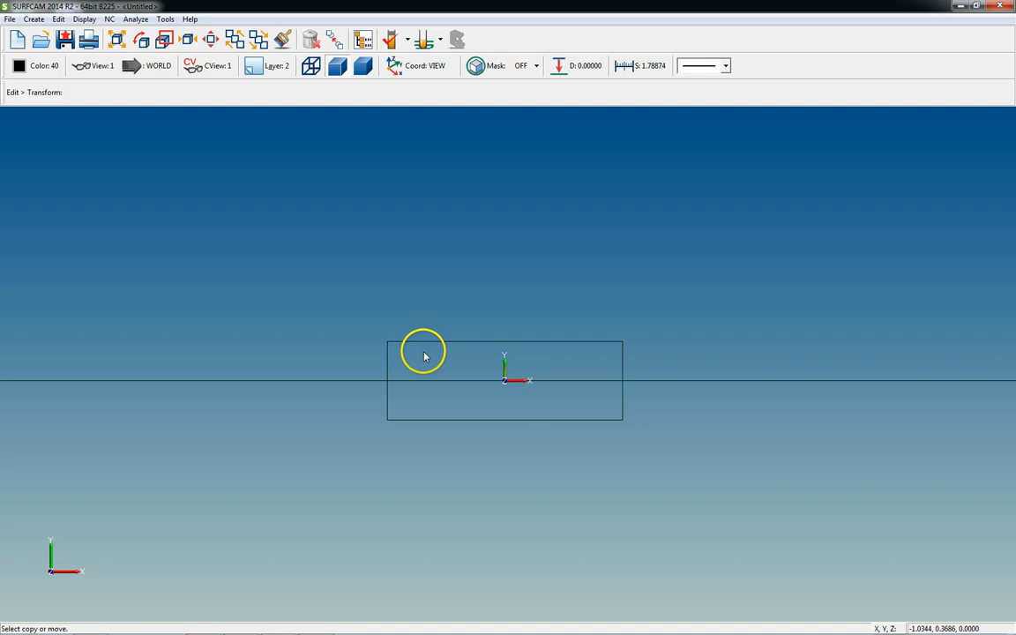
pyautogui.press('Return')
pyautogui.scroll(2, 393, 363)
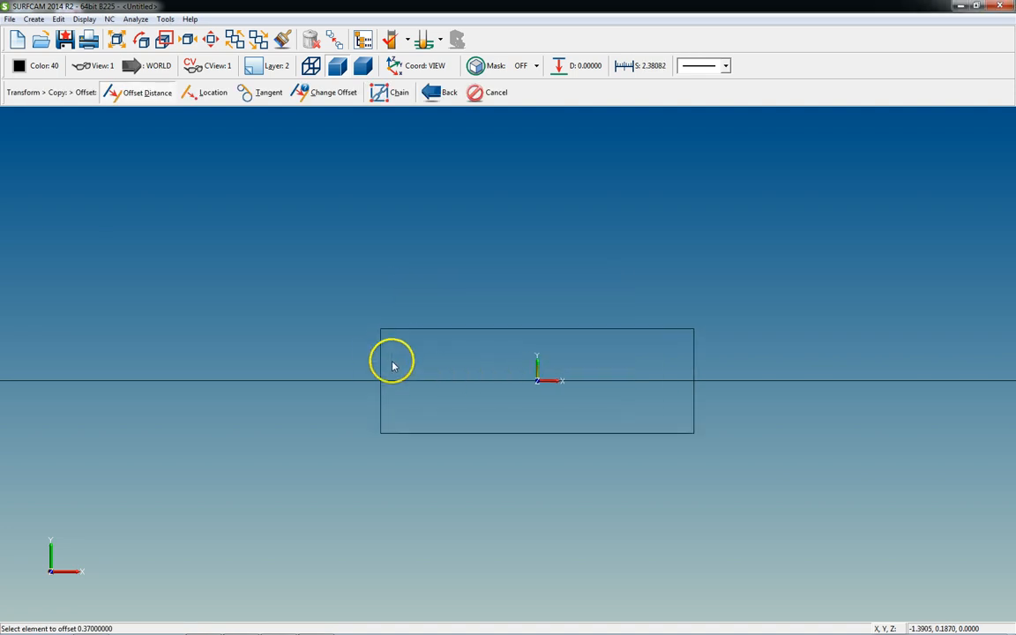
pyautogui.click(380, 358)
pyautogui.click(407, 364)
pyautogui.scroll(-1, 465, 416)
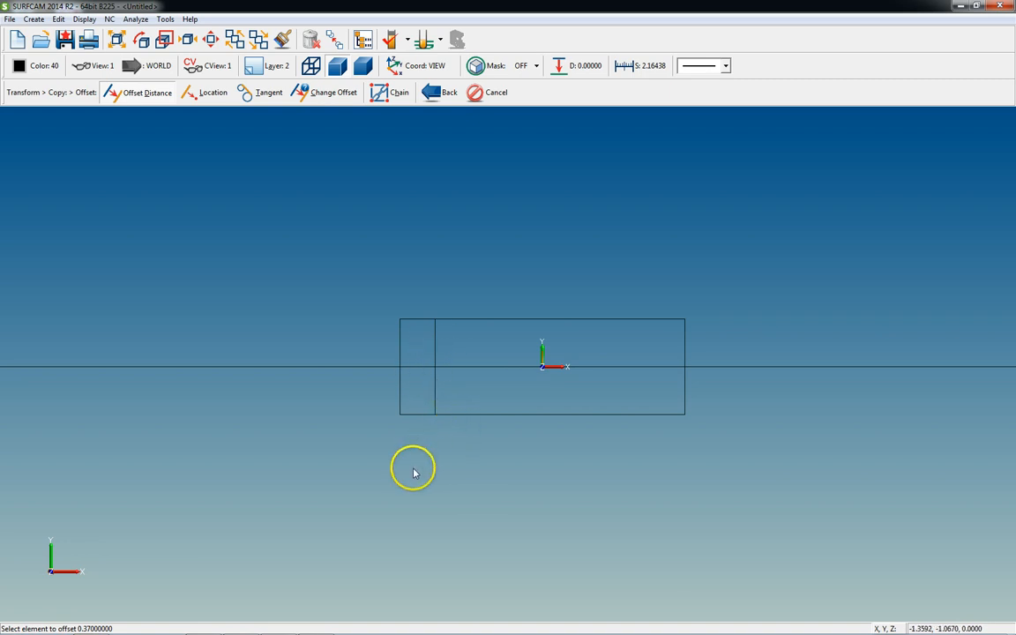
pyautogui.press('Escape')
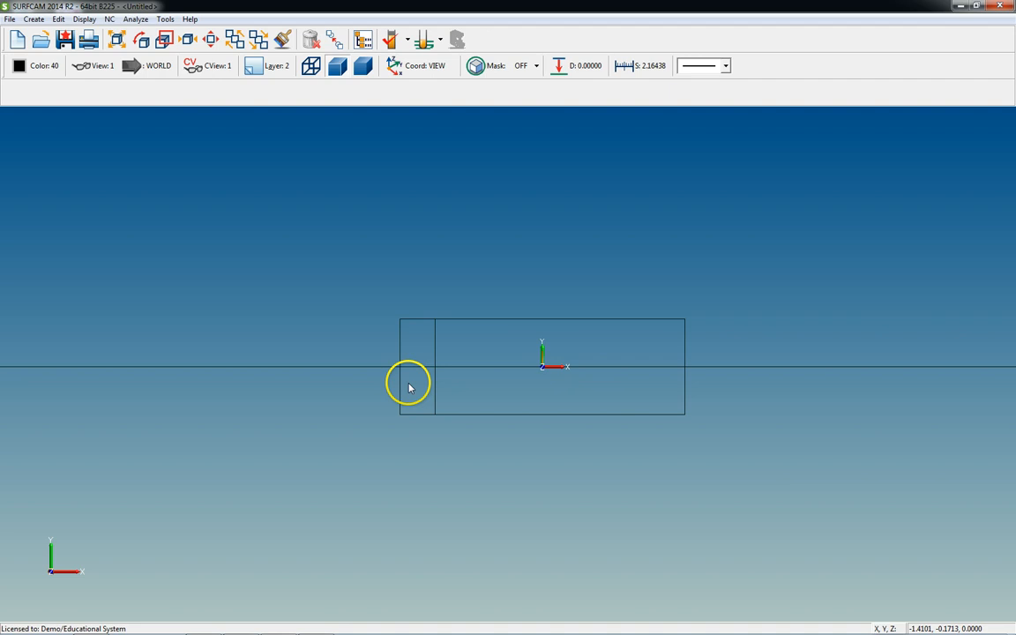
# - Offset a second copy of the rectangle's left edge to the right by .935
pyautogui.press('o')
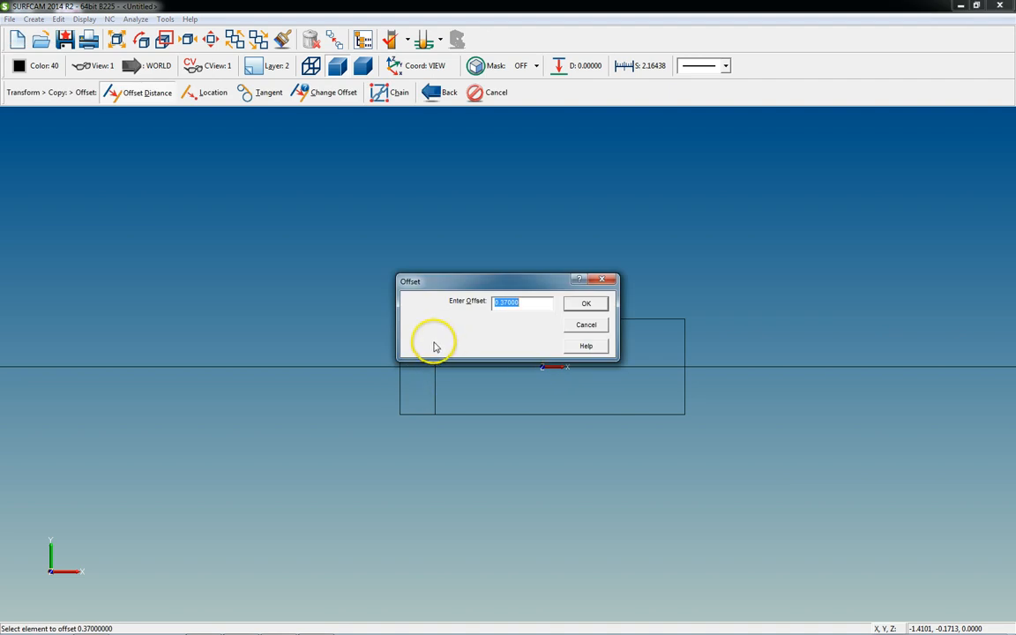
pyautogui.moveTo(472, 281); pyautogui.dragTo(439, 177)
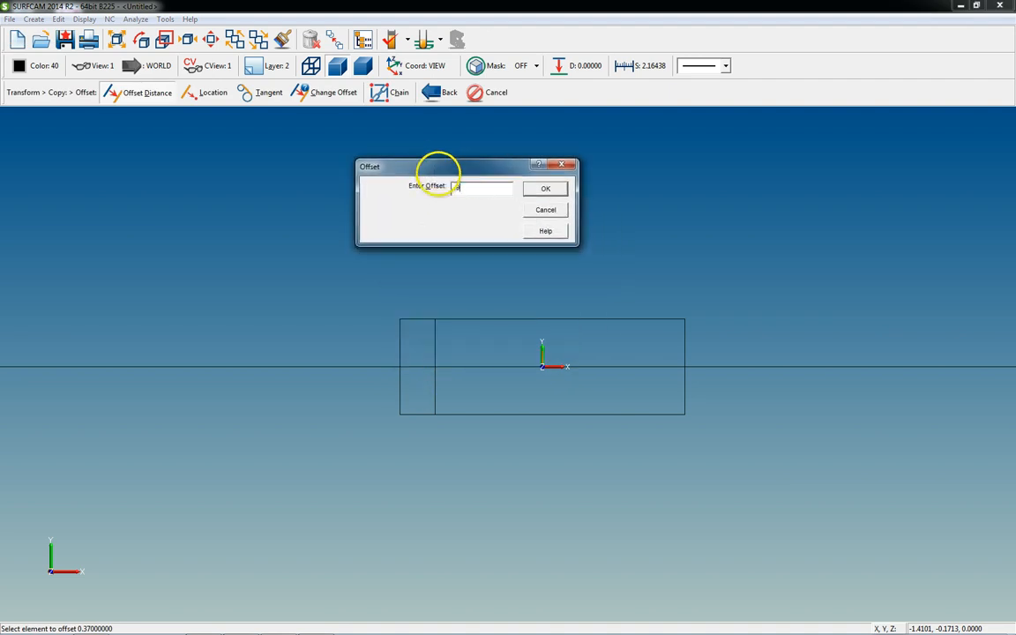
pyautogui.press('Return')
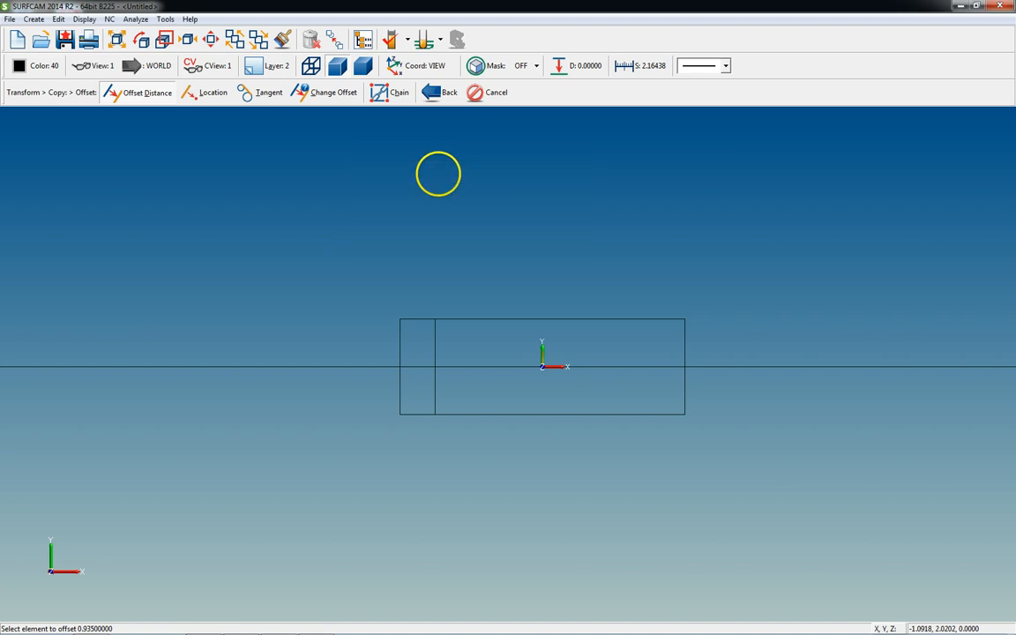
pyautogui.click(444, 337)
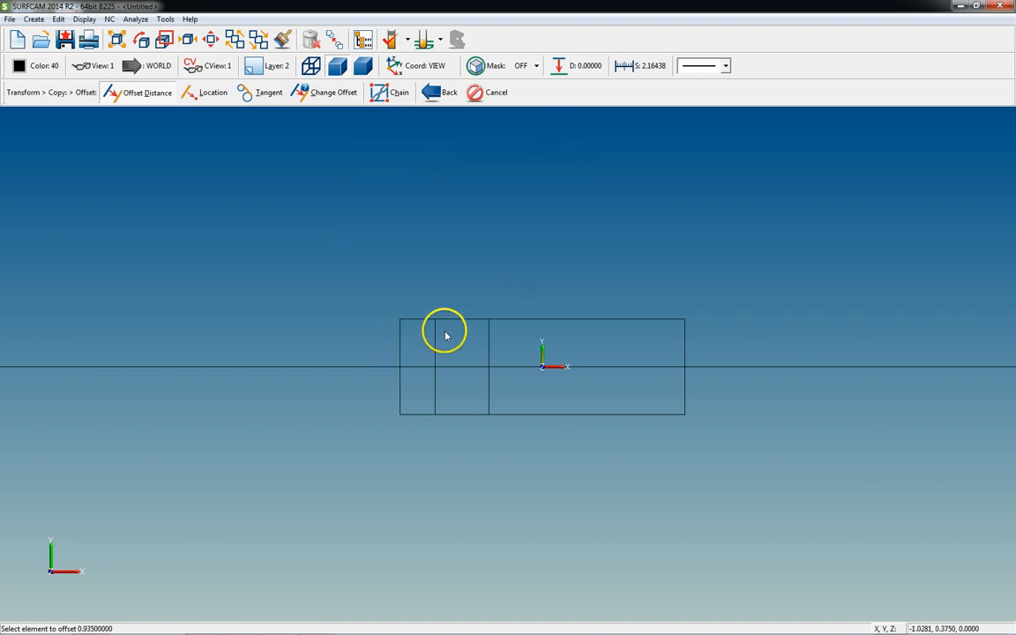
# - Change the offset distance to 1.5 and offset the left edge to the right, placing a vertical line through the origin
pyautogui.click(442, 427)
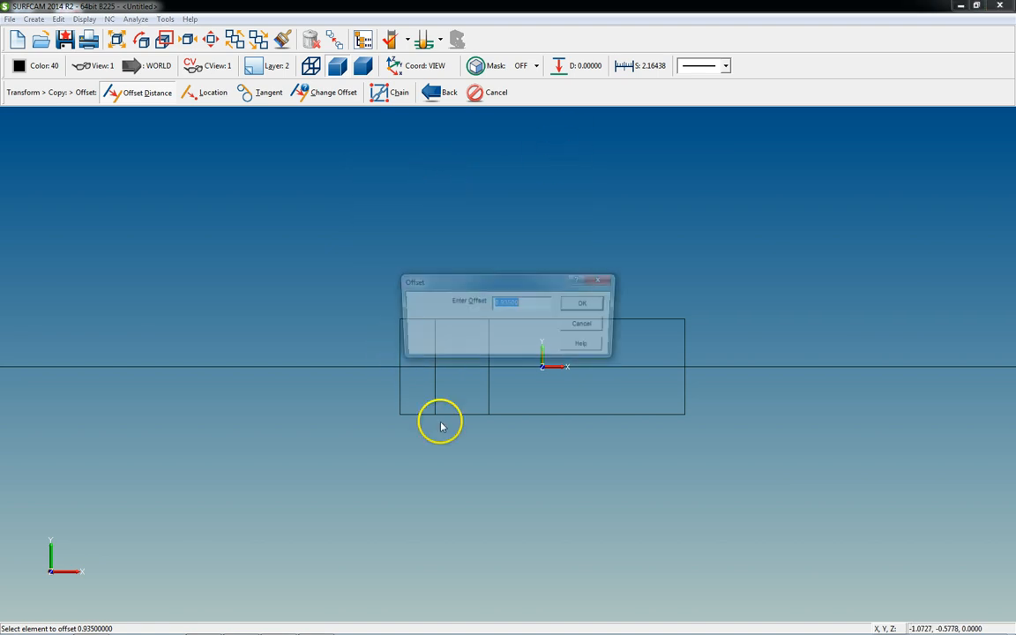
pyautogui.click(445, 414)
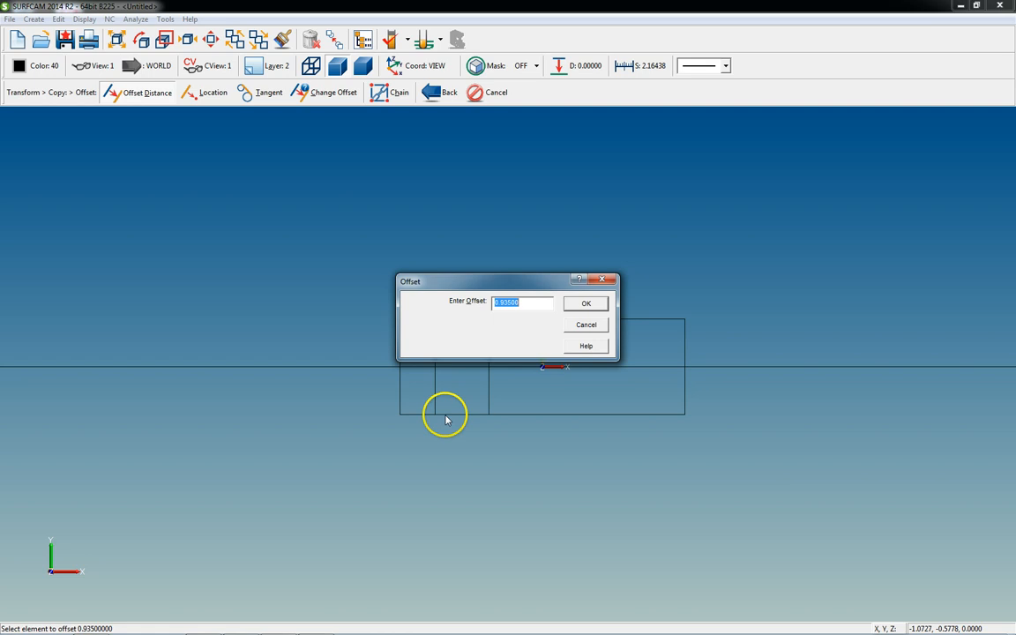
pyautogui.write('1.5')
pyautogui.press('Return')
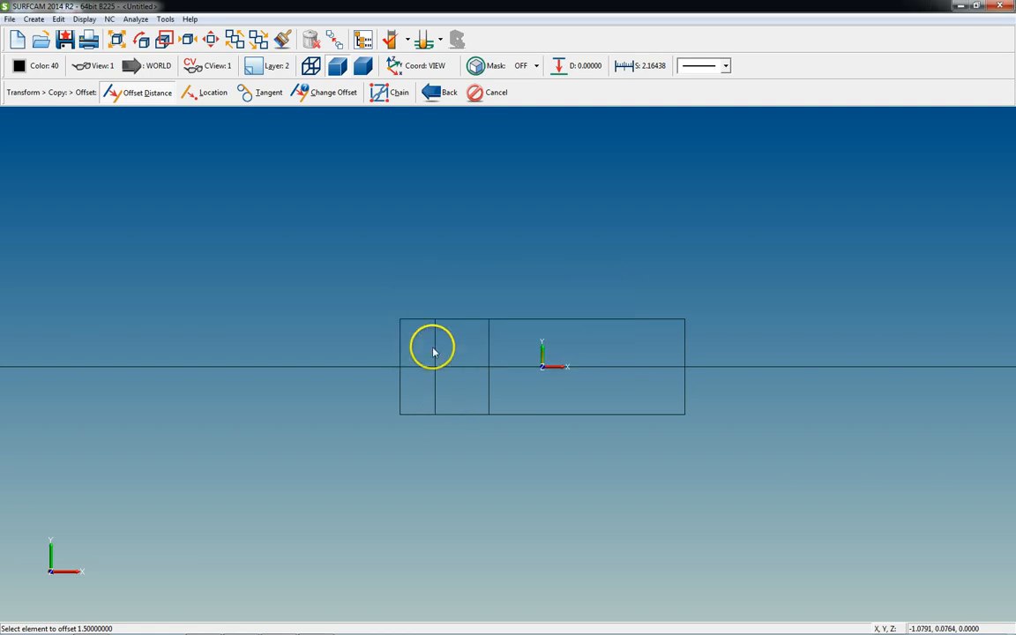
pyautogui.click(527, 345)
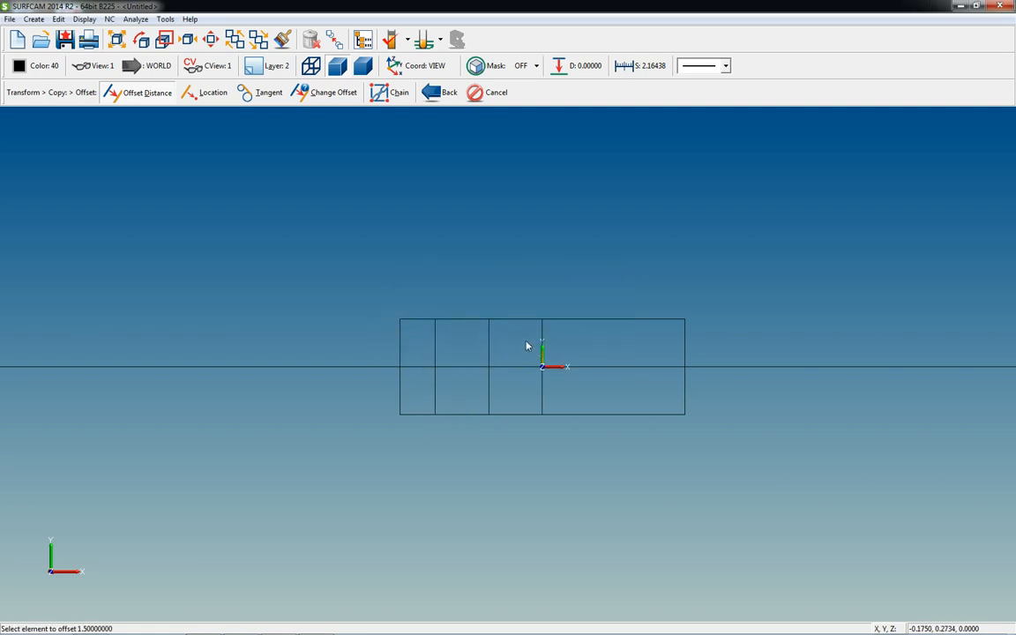
# - Change the offset distance to 2.065 and copy the rectangle's left edge to the right by it
pyautogui.press('c')
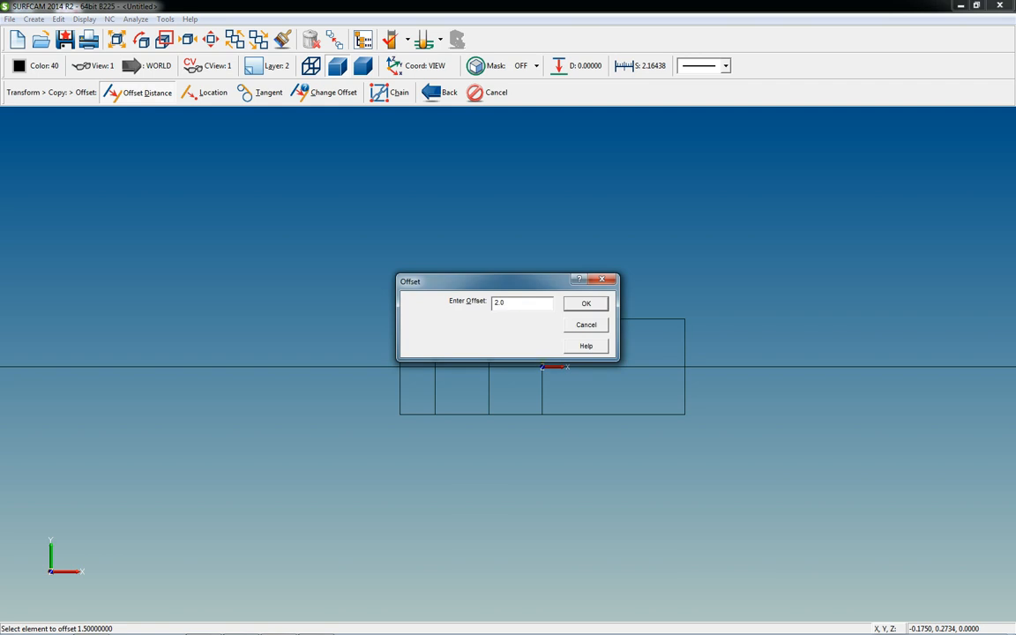
pyautogui.click(585, 302)
pyautogui.click(402, 360)
pyautogui.click(605, 362)
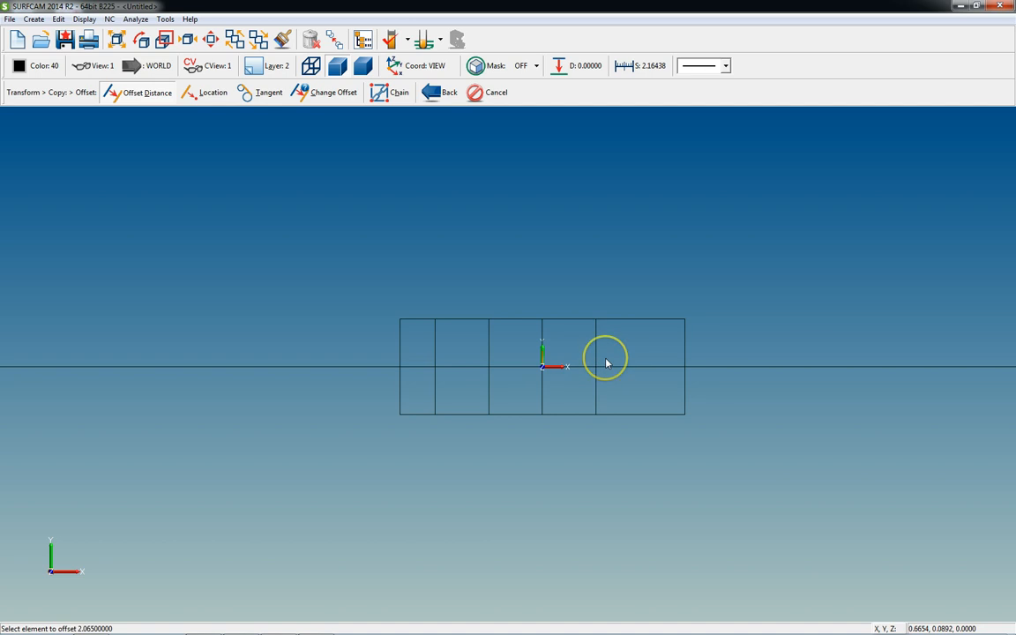
# - Try to offset a copy of the rectangle's left edge to the right by 6.38
pyautogui.press('c')
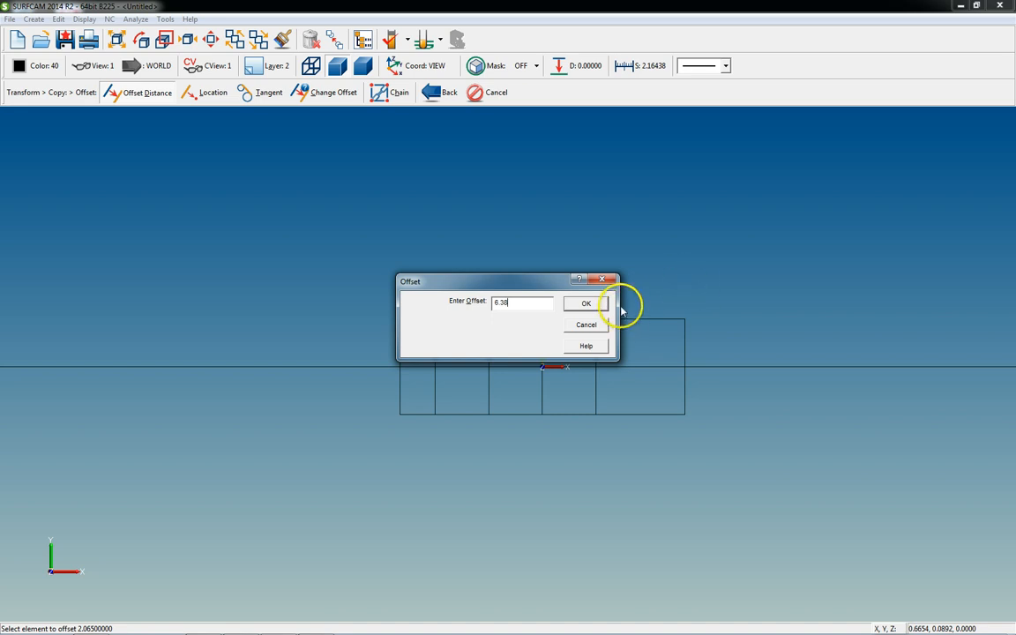
pyautogui.click(590, 304)
pyautogui.click(399, 357)
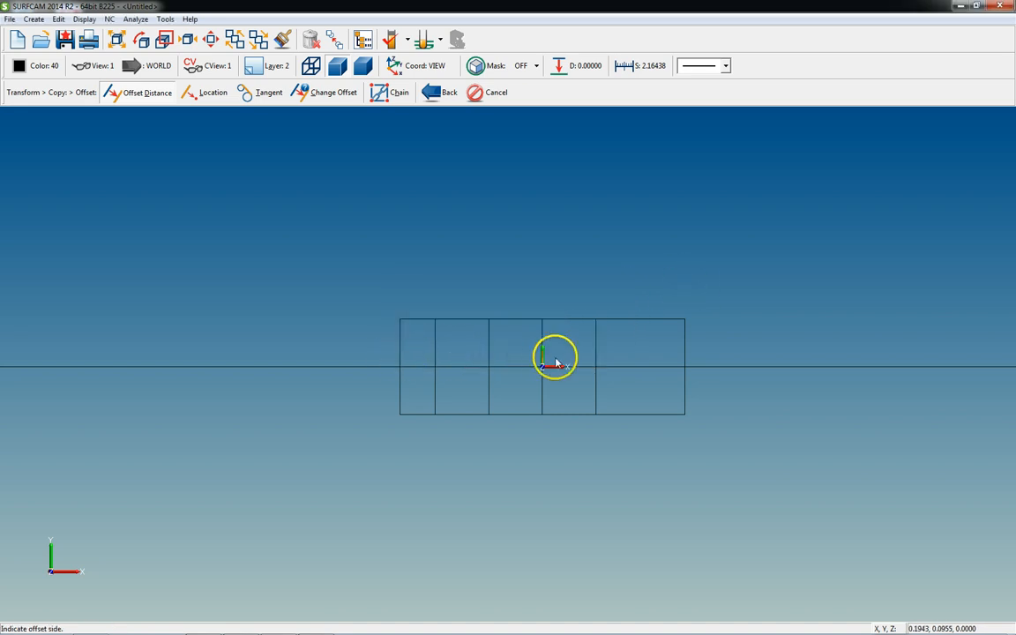
pyautogui.click(609, 353)
pyautogui.scroll(-9, 643, 385)
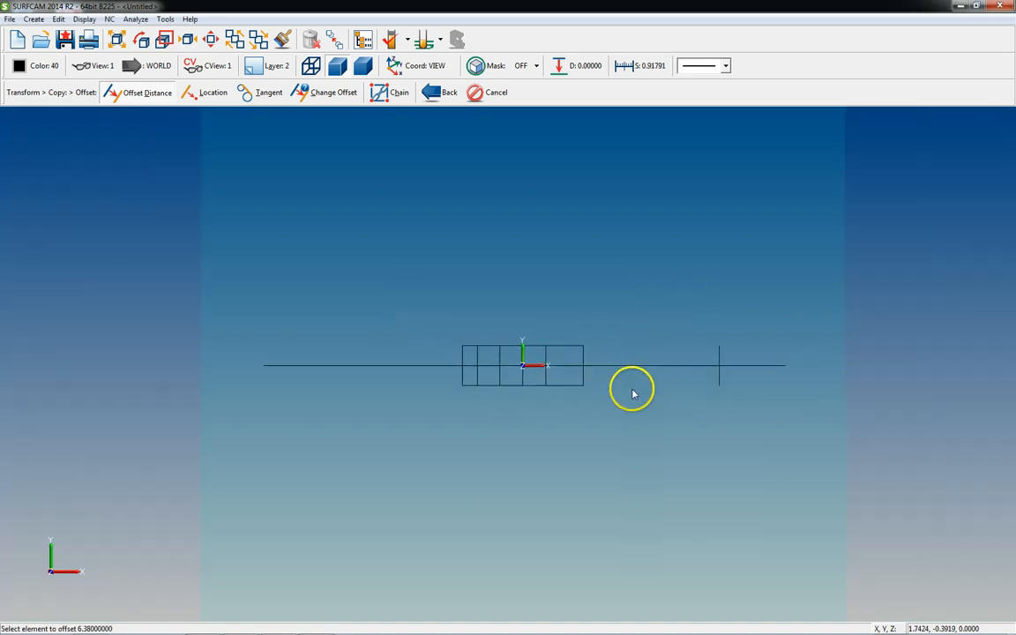
# - Delete the misplaced vertical line lying outside the rectangle on its right side
pyautogui.scroll(5, 633, 393)
pyautogui.press('Escape')
pyautogui.press('Delete')
pyautogui.click(751, 372)
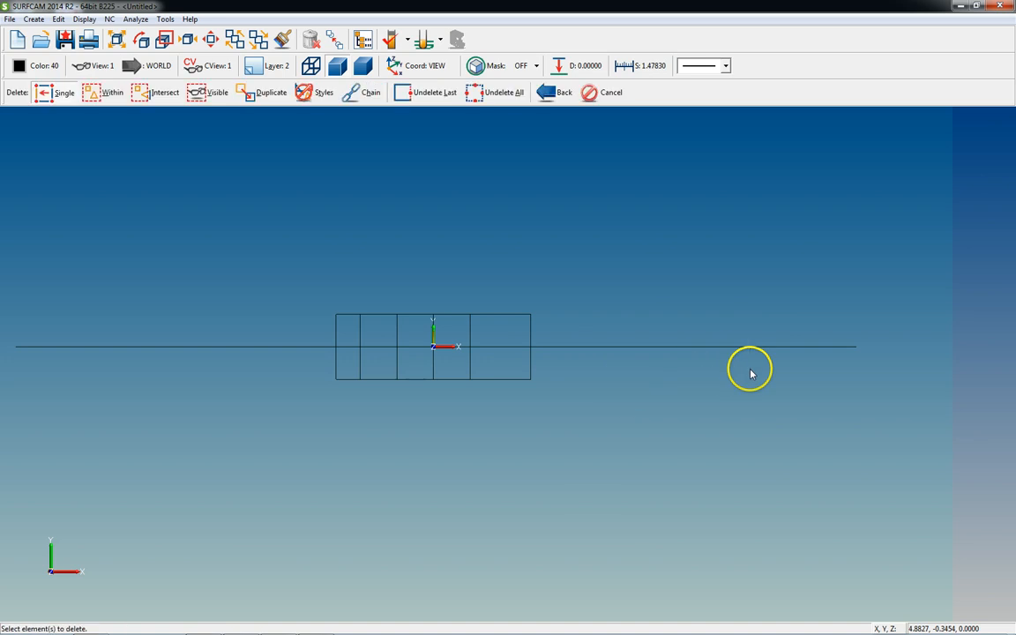
pyautogui.press('Escape')
# - Offset a copy of the rectangle's left edge to the right by 2.63 for the fifth hole position
pyautogui.scroll(-1, 383, 424)
pyautogui.hotkey('alt', 'e')
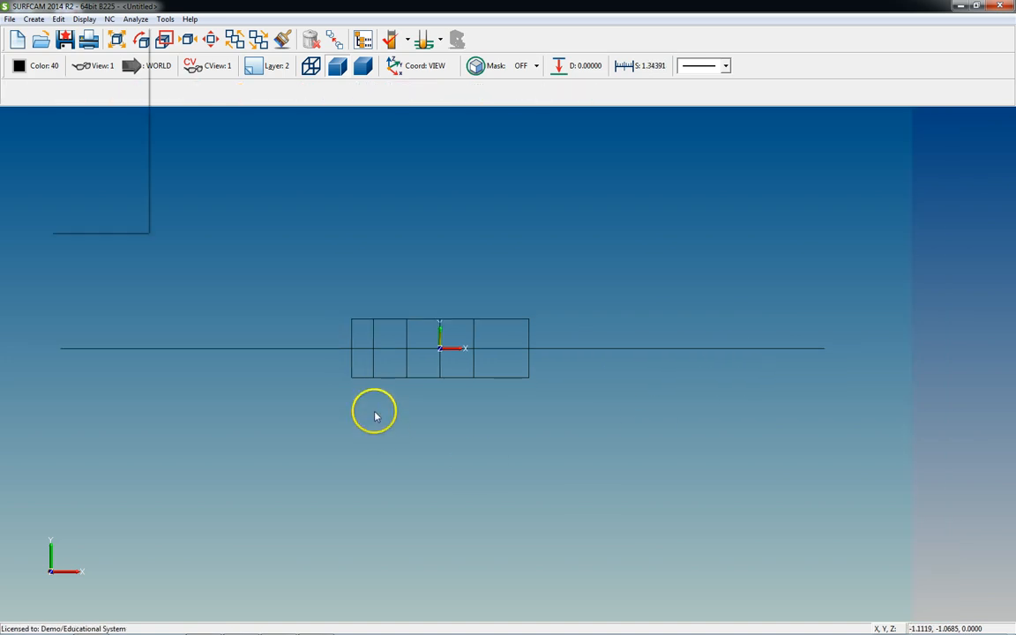
pyautogui.press('t')
pyautogui.press('c')
pyautogui.press('o')
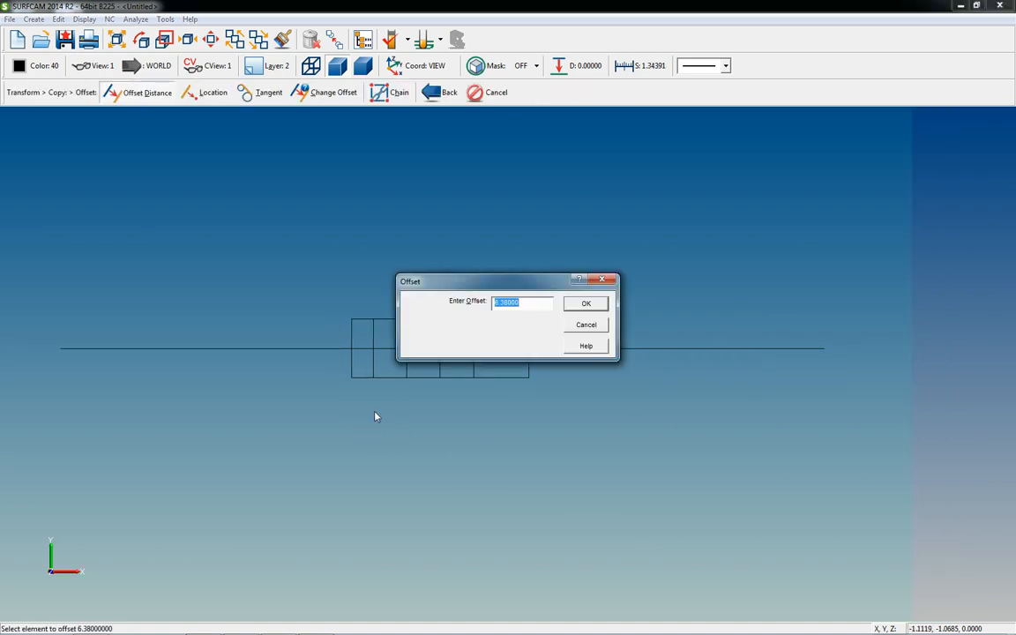
pyautogui.write('2.63')
pyautogui.press('Return')
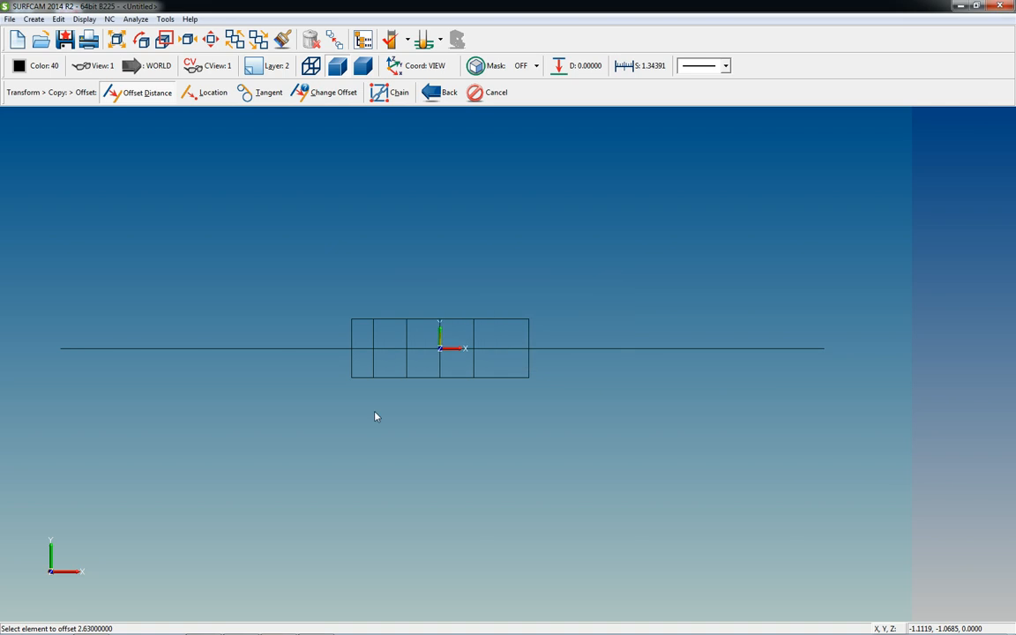
pyautogui.scroll(4, 364, 380)
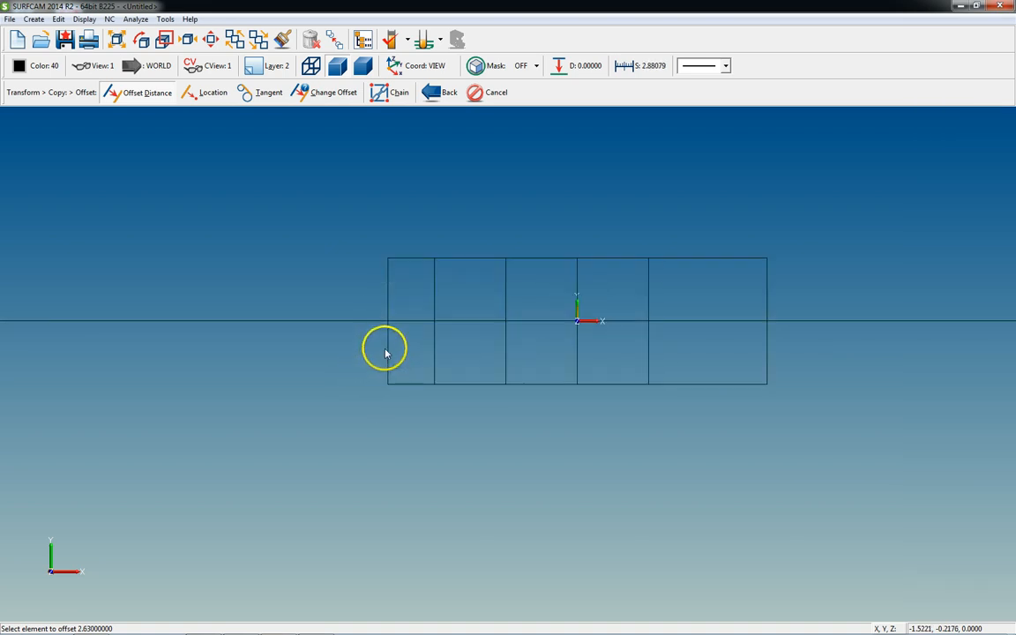
pyautogui.click(388, 352)
pyautogui.click(665, 353)
pyautogui.scroll(-5, 699, 365)
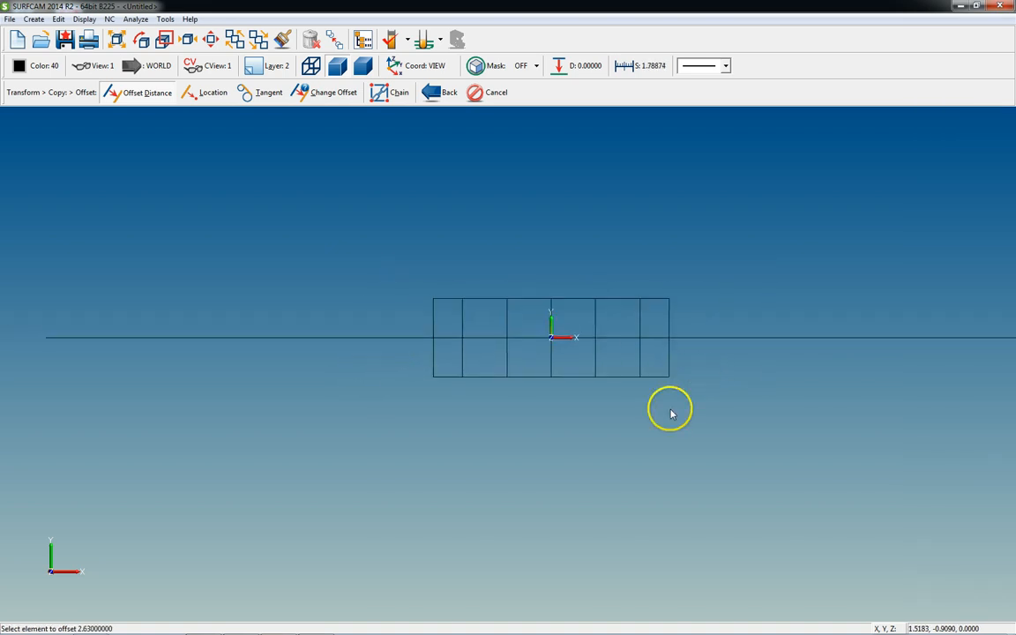
pyautogui.press('Escape')
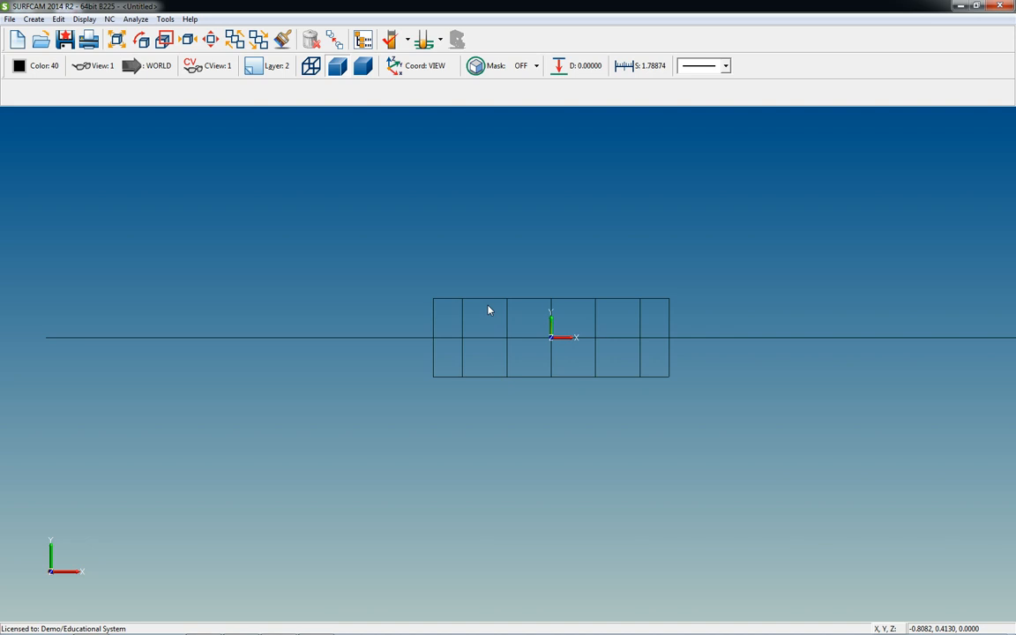
# - Create a 0.39 diameter circle centred where the leftmost inner vertical line intersects the horizontal centre line
pyautogui.click(354, 300)
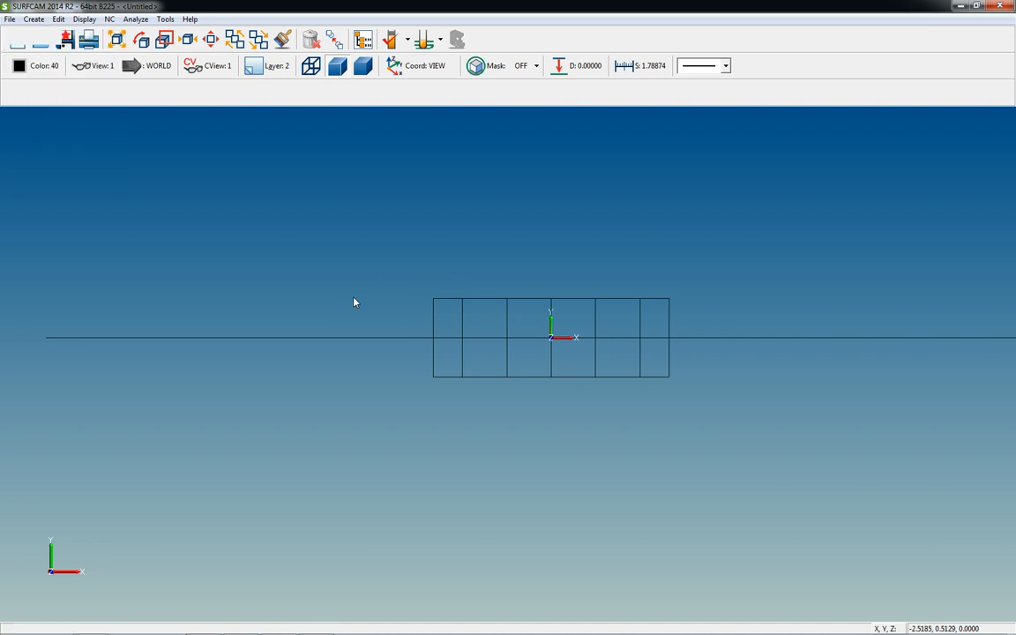
pyautogui.press('c')
pyautogui.press('d')
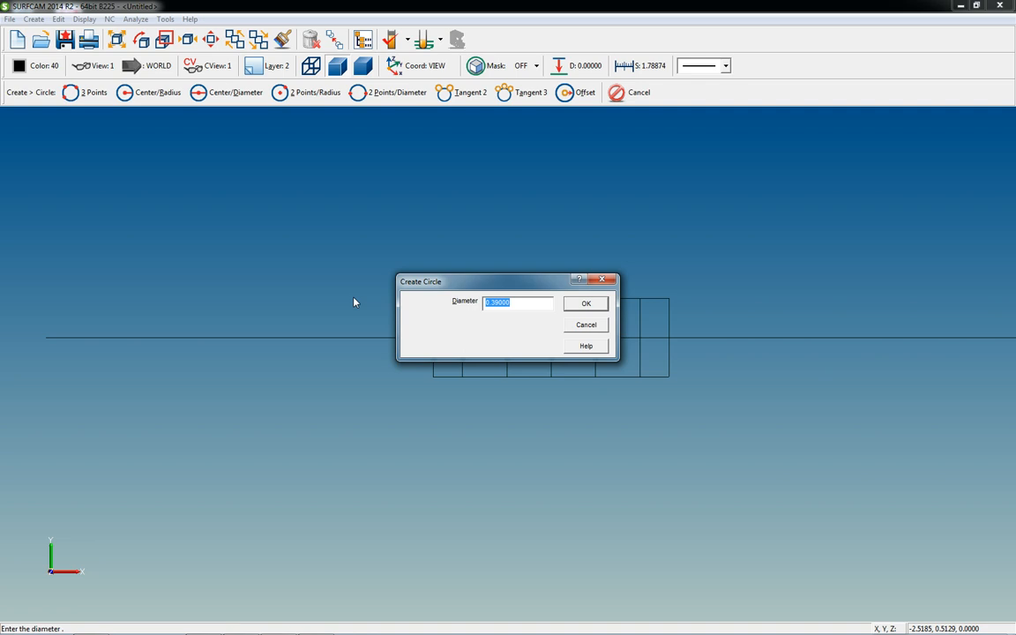
pyautogui.click(585, 304)
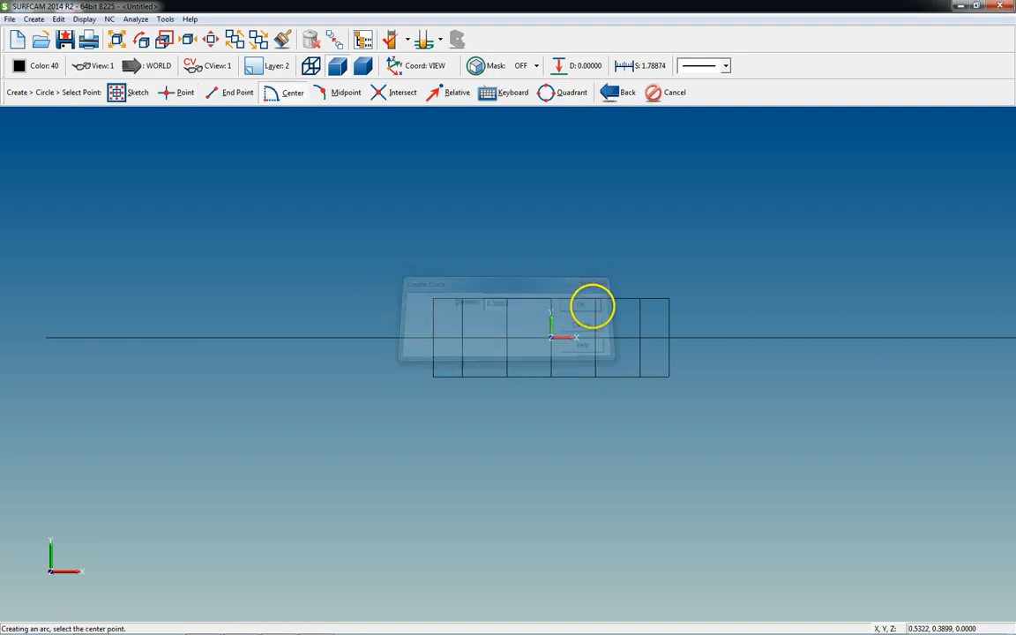
pyautogui.click(398, 99)
pyautogui.scroll(3, 537, 386)
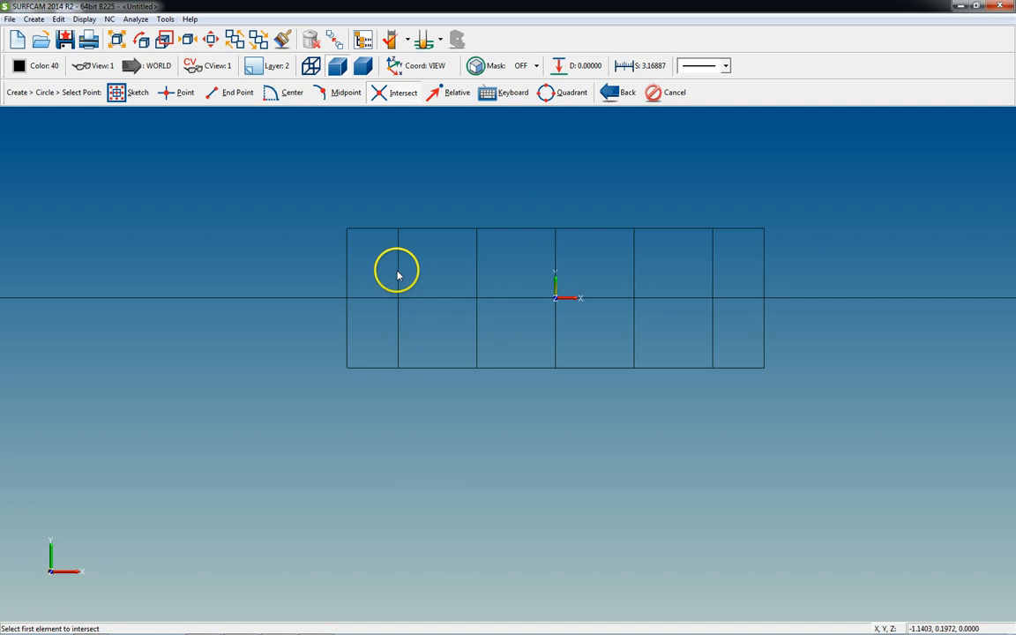
pyautogui.click(399, 275)
pyautogui.click(429, 297)
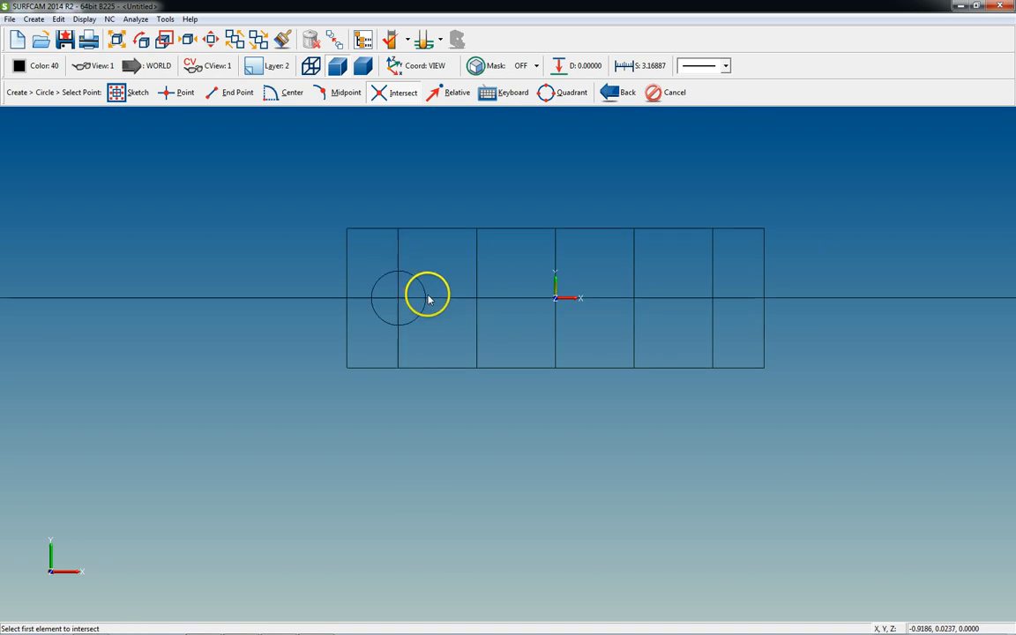
# - Place matching 0.39 diameter circles at the other four intersections of the vertical lines with the horizontal centre line
pyautogui.click(476, 274)
pyautogui.click(494, 298)
pyautogui.click(556, 265)
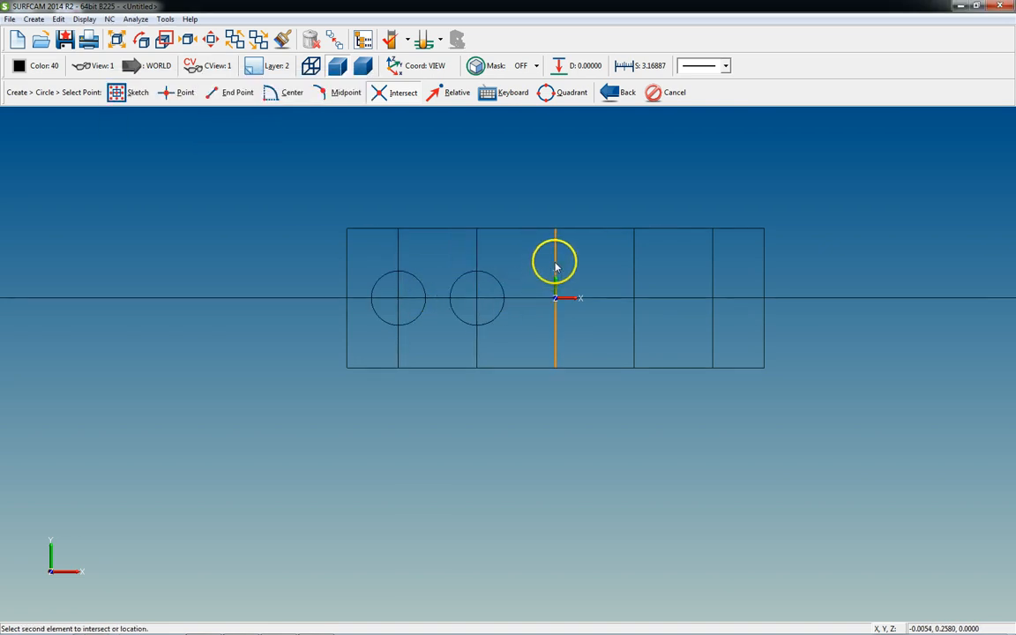
pyautogui.click(588, 299)
pyautogui.click(633, 281)
pyautogui.click(666, 298)
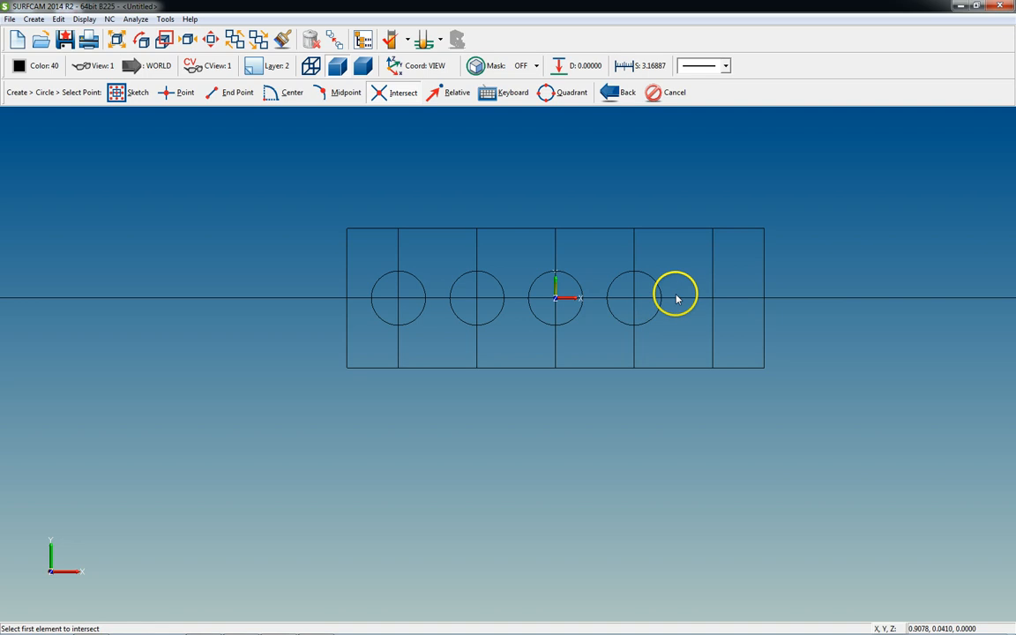
pyautogui.click(713, 284)
pyautogui.click(731, 298)
pyautogui.scroll(-4, 731, 496)
pyautogui.press('Escape')
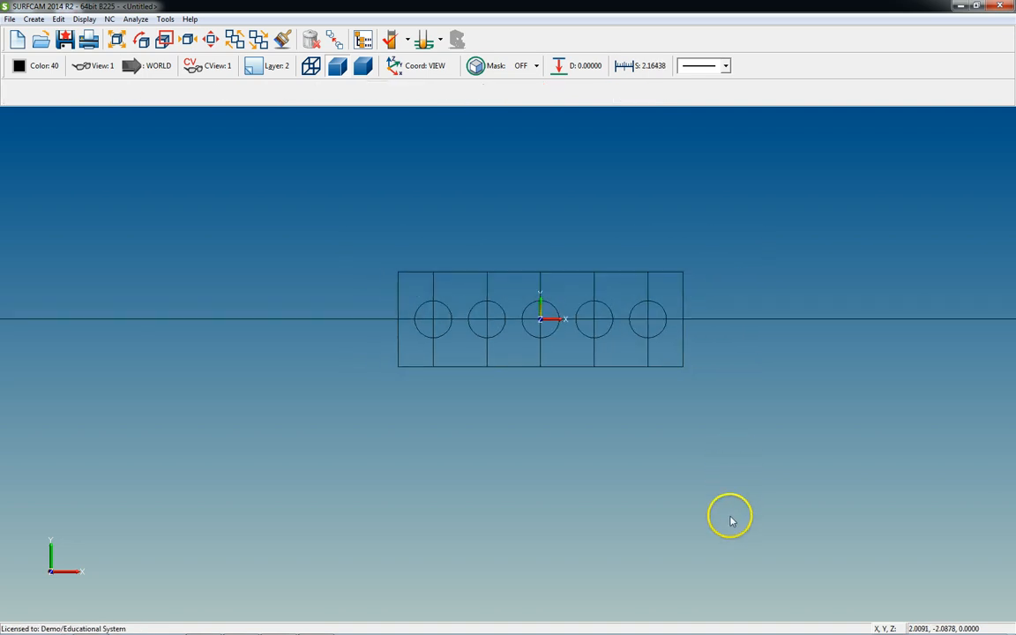
# - Delete the horizontal centre line and the five inner vertical lines, leaving only the rectangle and its five circles
pyautogui.press('Delete')
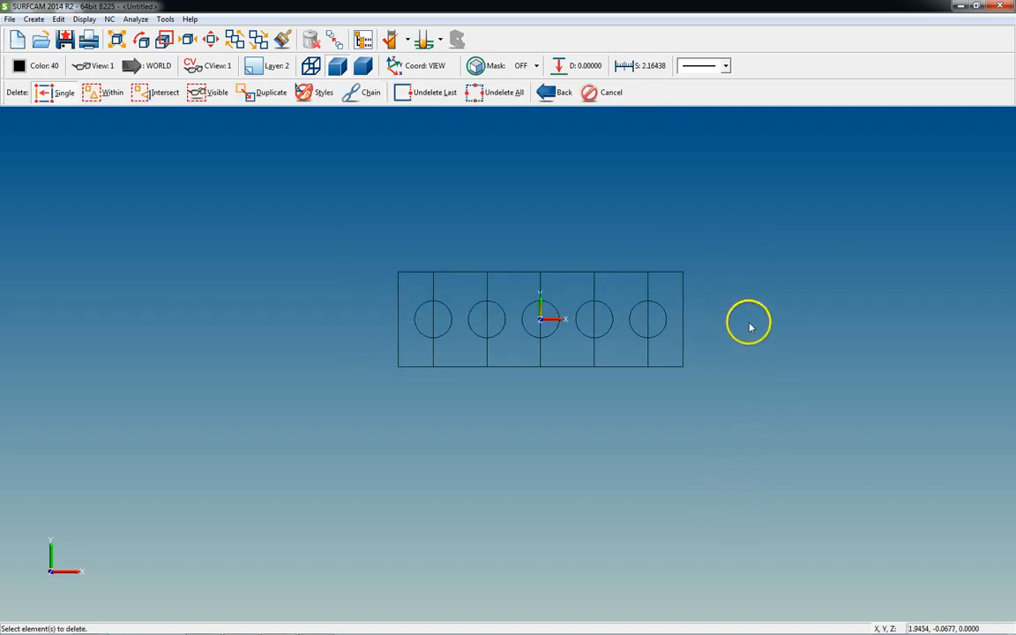
pyautogui.scroll(2, 652, 340)
pyautogui.click(634, 341)
pyautogui.click(546, 270)
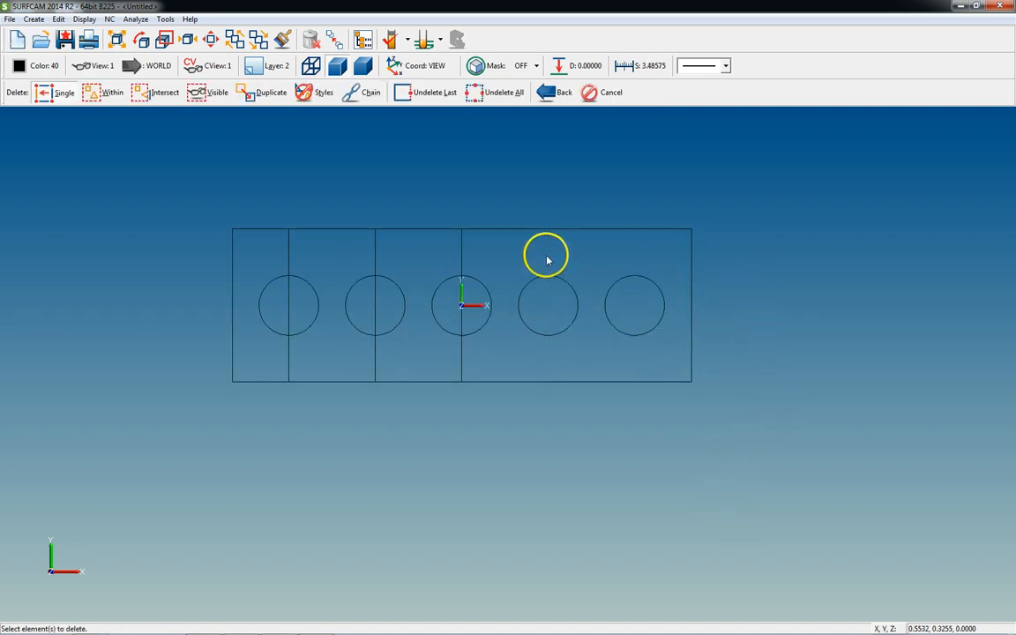
pyautogui.click(461, 255)
pyautogui.click(374, 259)
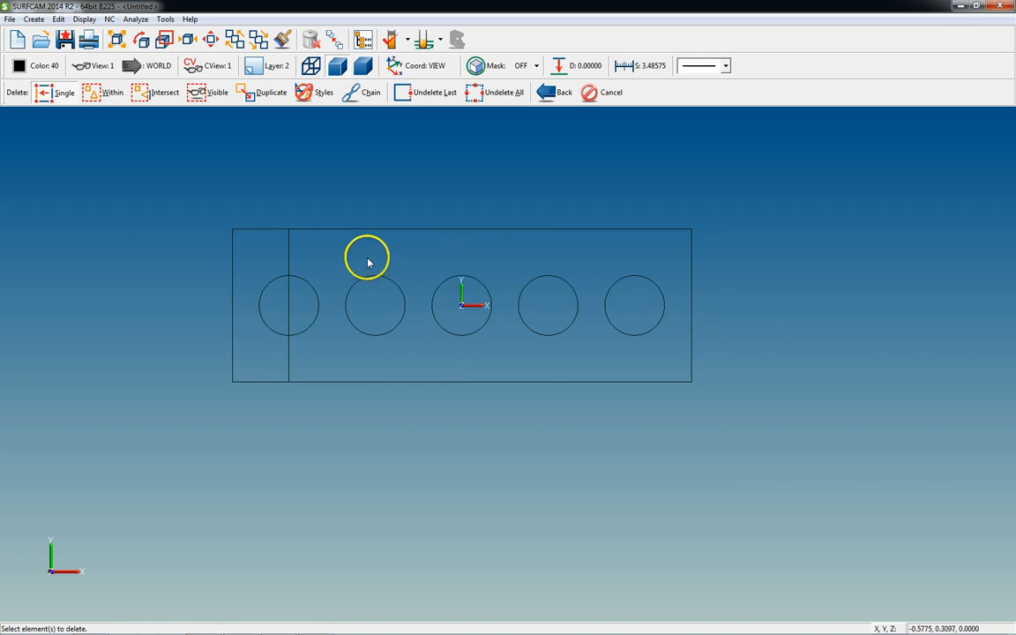
pyautogui.click(293, 259)
pyautogui.scroll(-3, 655, 492)
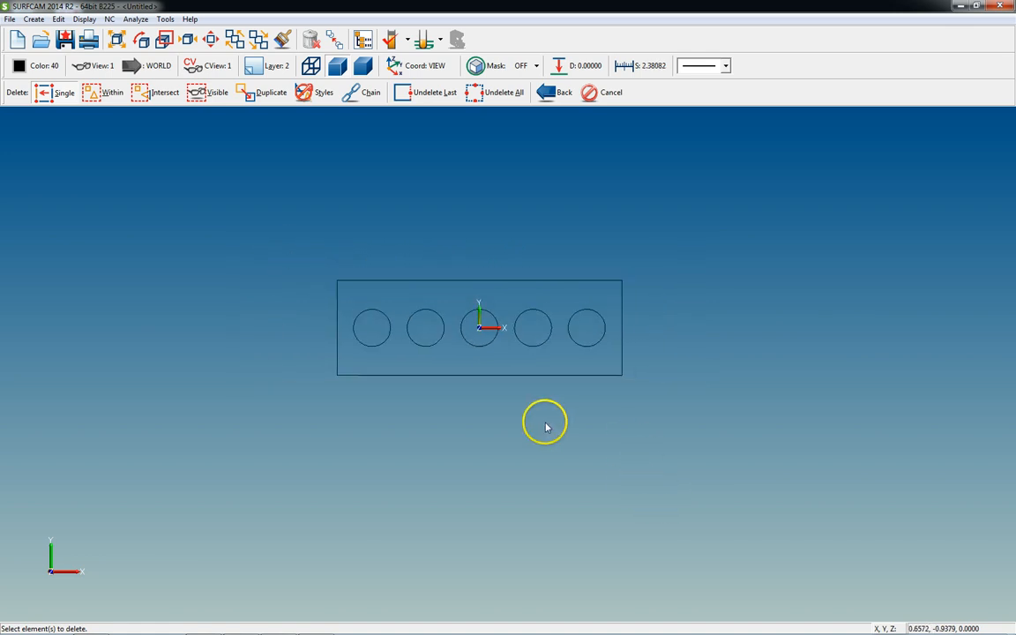
pyautogui.press('Escape')
pyautogui.scroll(-2, 468, 421)
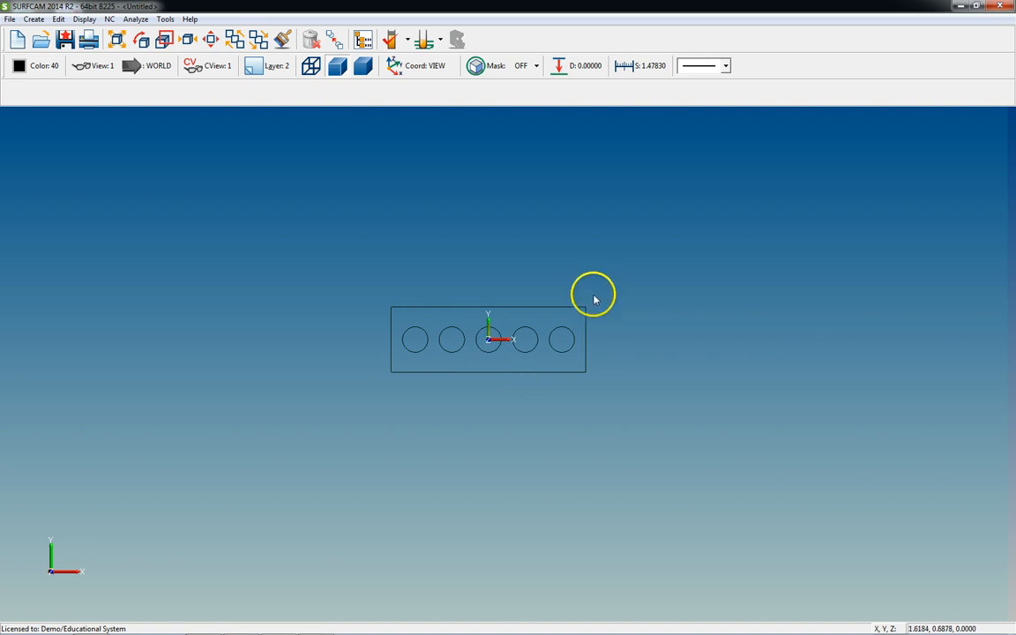
pyautogui.scroll(-3, 594, 294)
pyautogui.moveTo(533, 361)
pyautogui.mouseDown(button='middle')
pyautogui.moveTo(592, 349)
pyautogui.moveTo(543, 353)
pyautogui.mouseUp(button='middle')
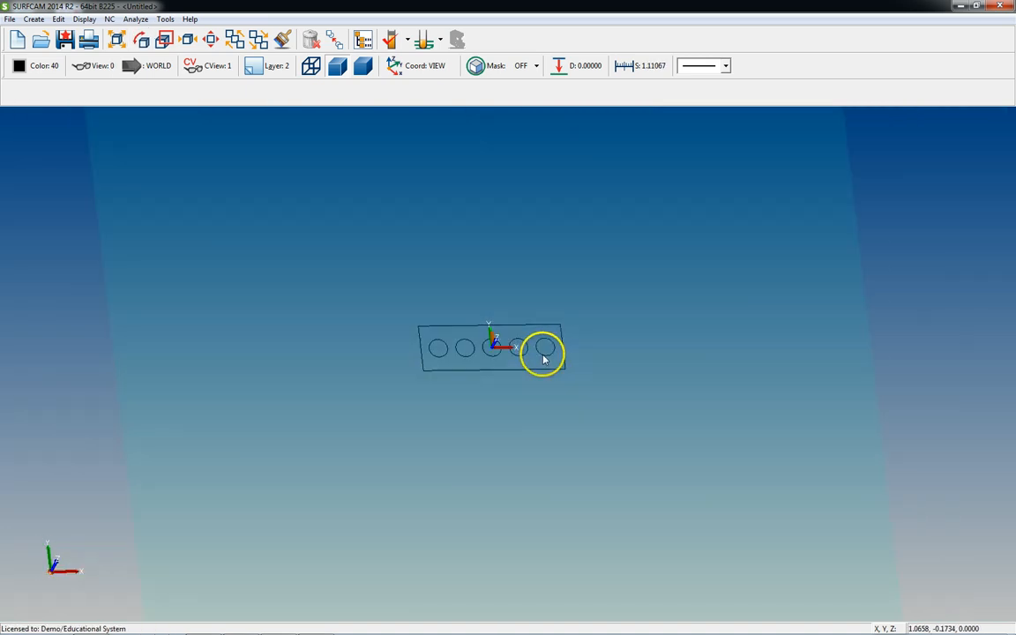
pyautogui.press('1')
pyautogui.scroll(-1, 530, 360)
pyautogui.scroll(-3, 523, 367)
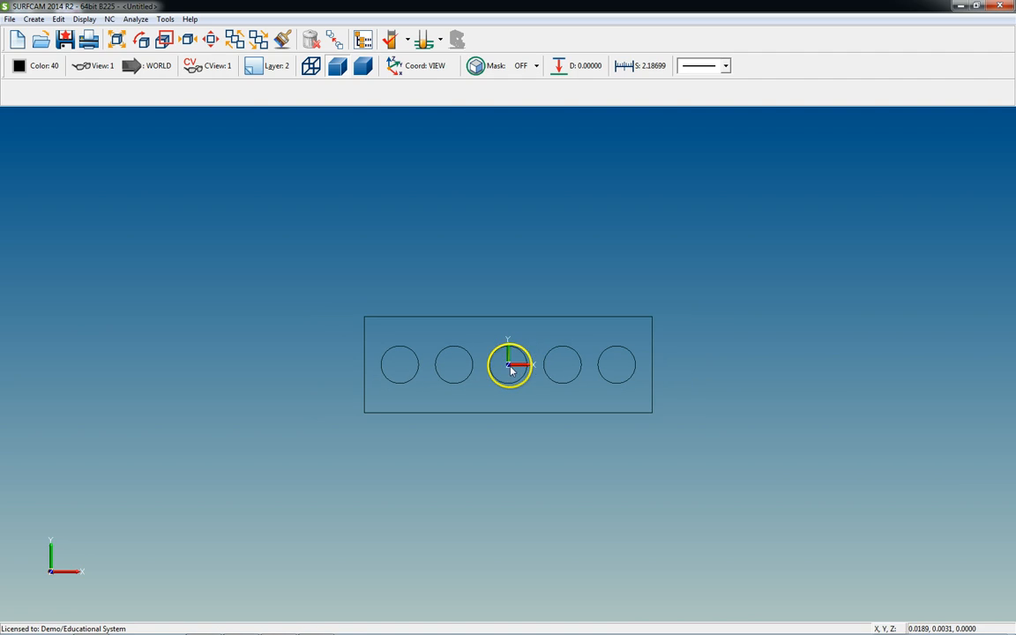
# - Create a layer named FRONT VIEW with reference number 3, make it current, and hide the SIDE VIEW layer
pyautogui.hotkey('ctrl', 'l')
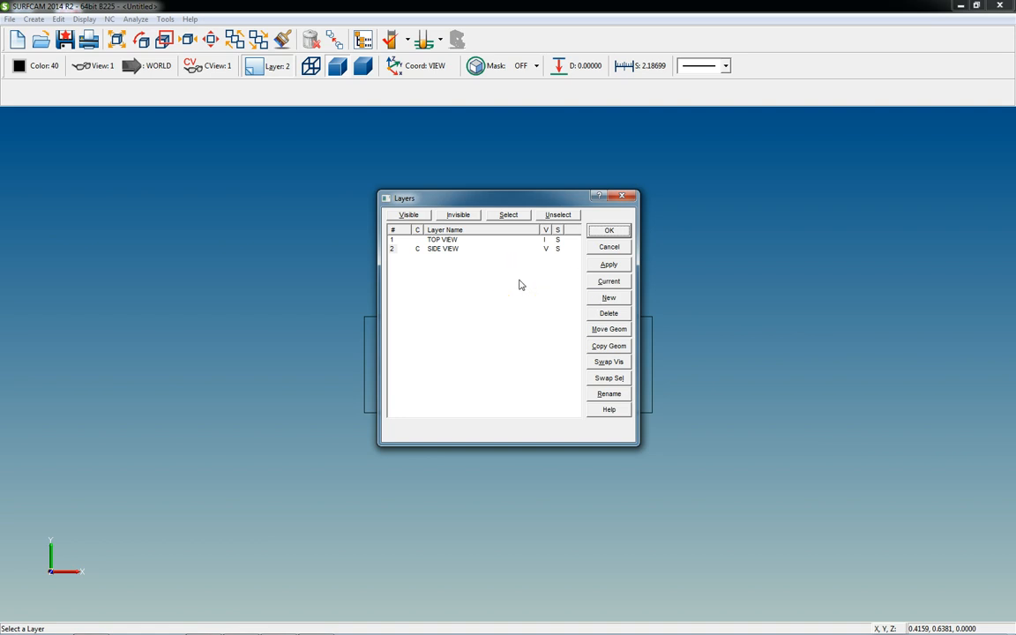
pyautogui.click(609, 297)
pyautogui.write('FRONT VIEW')
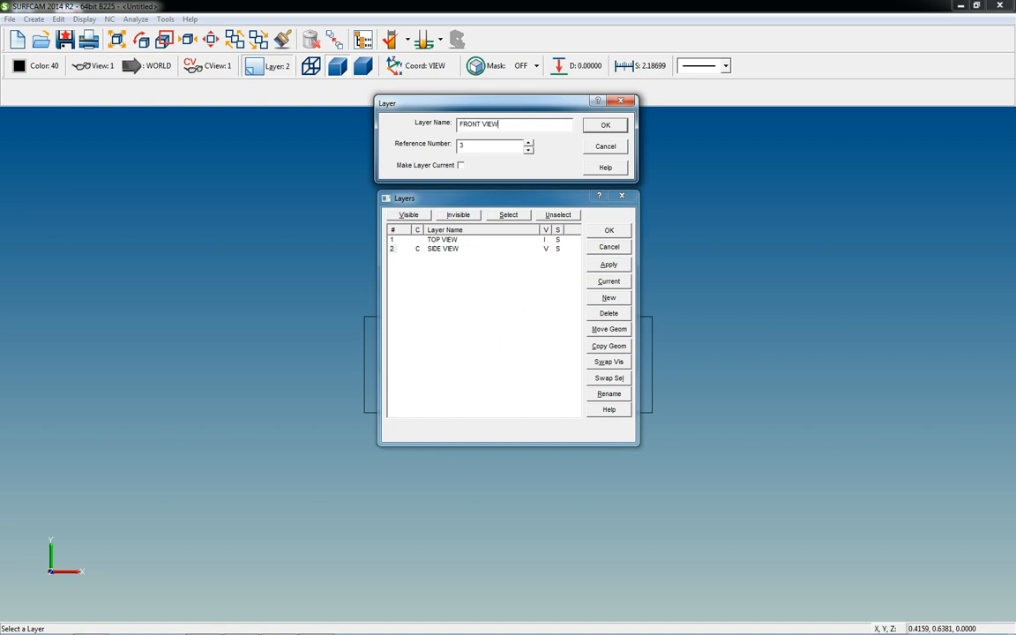
pyautogui.click(461, 165)
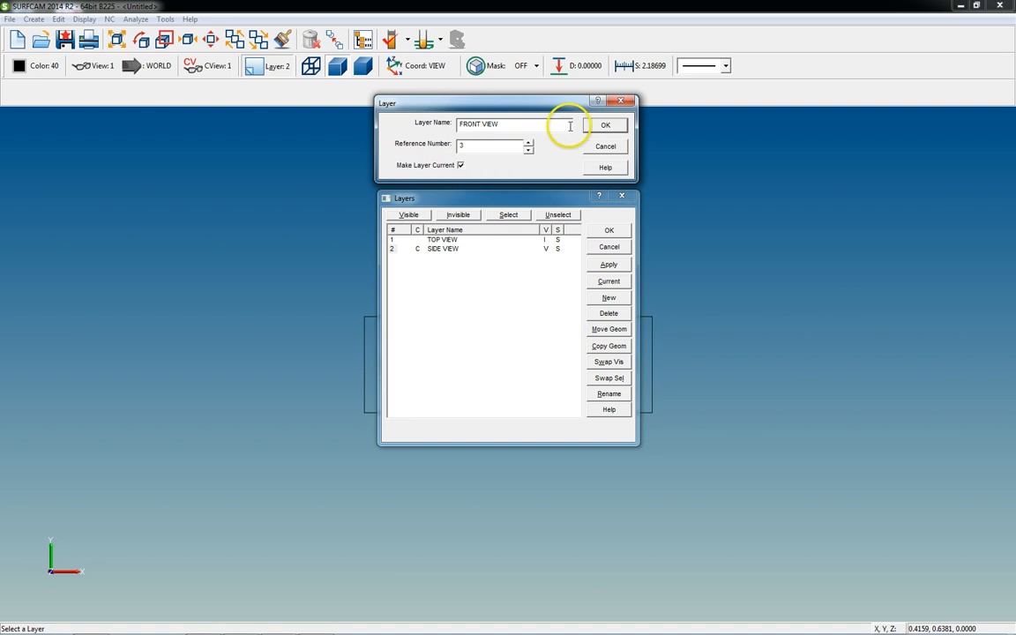
pyautogui.click(607, 125)
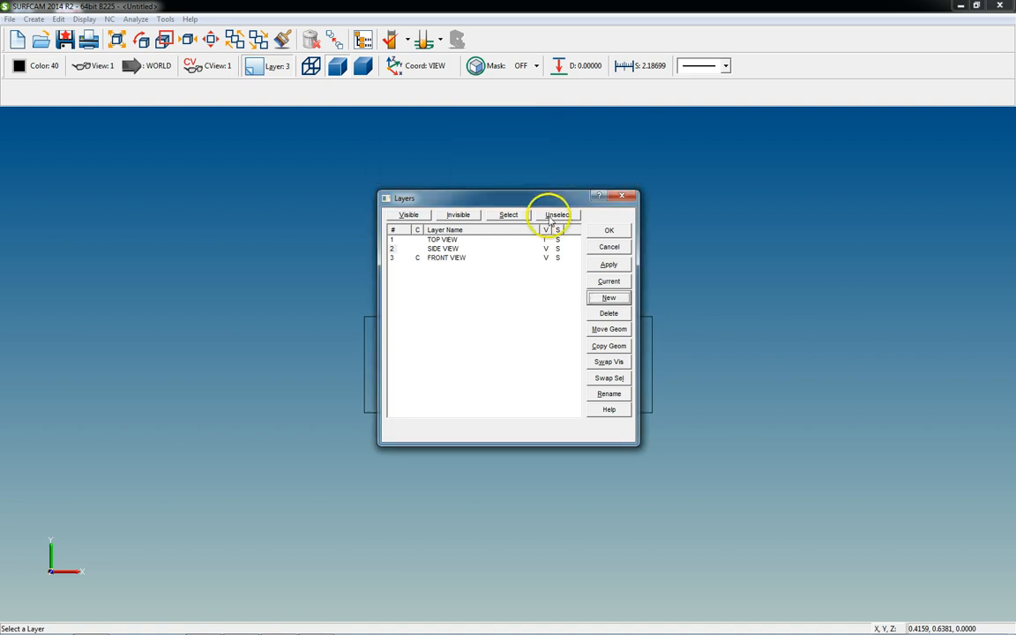
pyautogui.click(608, 230)
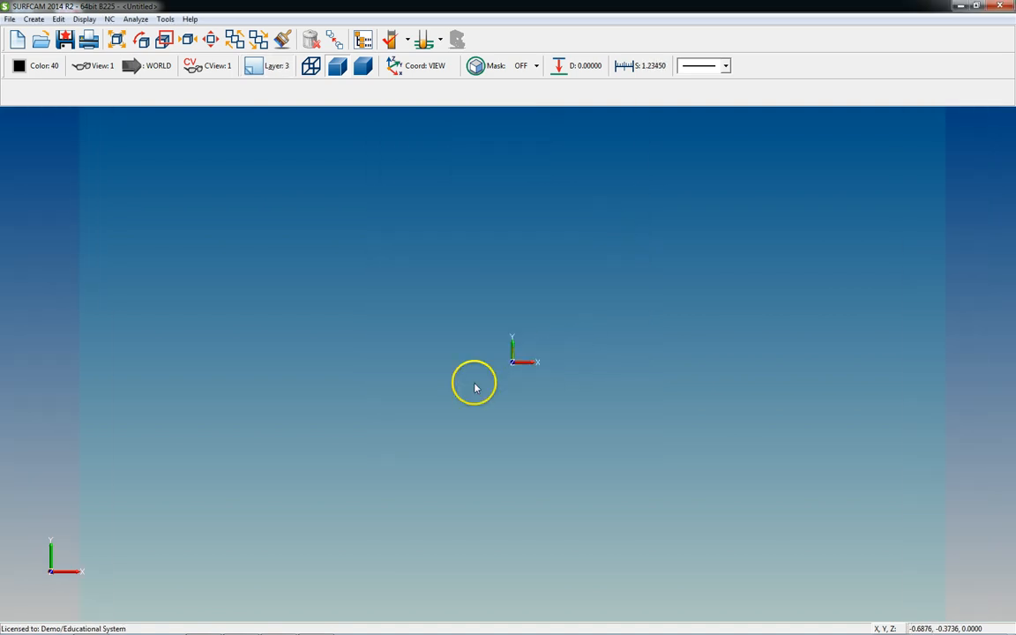
# - Create a horizontal and a vertical line together through the origin
pyautogui.scroll(2, 494, 388)
pyautogui.scroll(2, 596, 356)
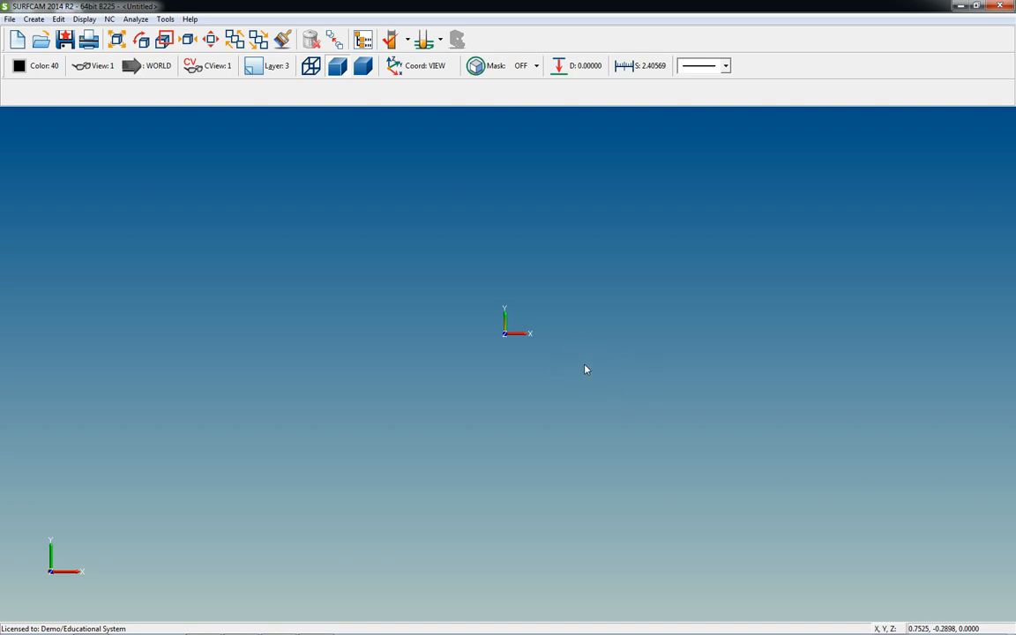
pyautogui.hotkey('alt', 'c')
pyautogui.press('l')
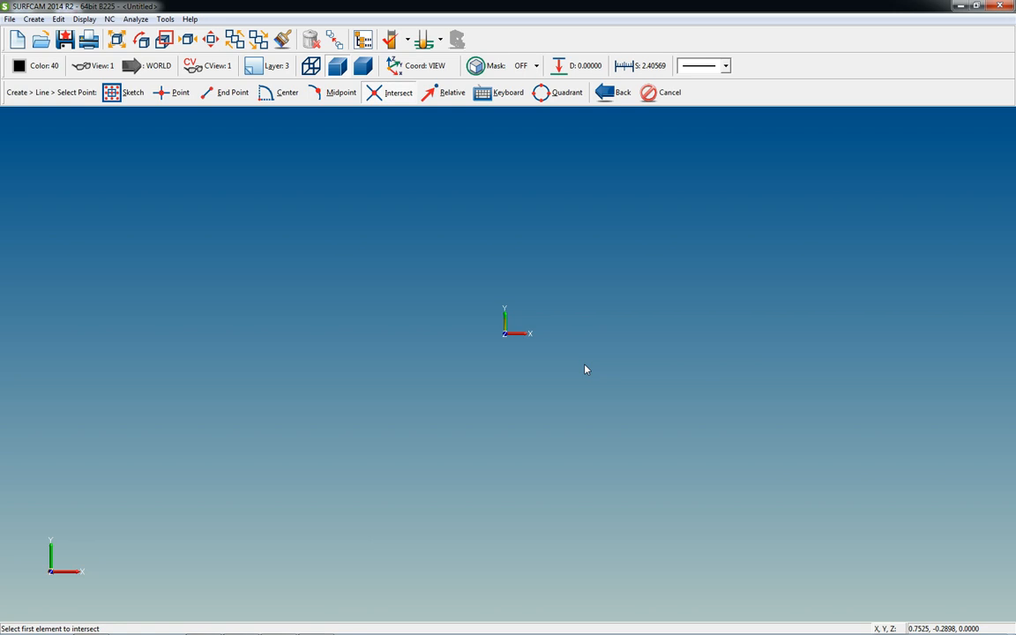
pyautogui.press('k')
pyautogui.press('Return')
pyautogui.press('Escape')
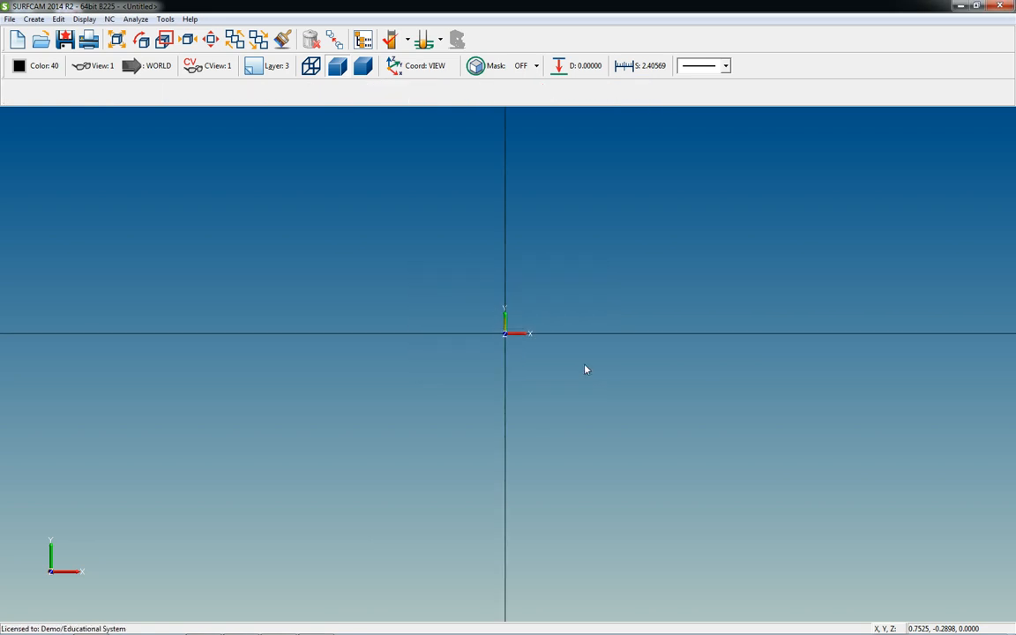
# - Offset copies of the horizontal line through the origin by 0.5 above and below it
pyautogui.hotkey('alt', 'e')
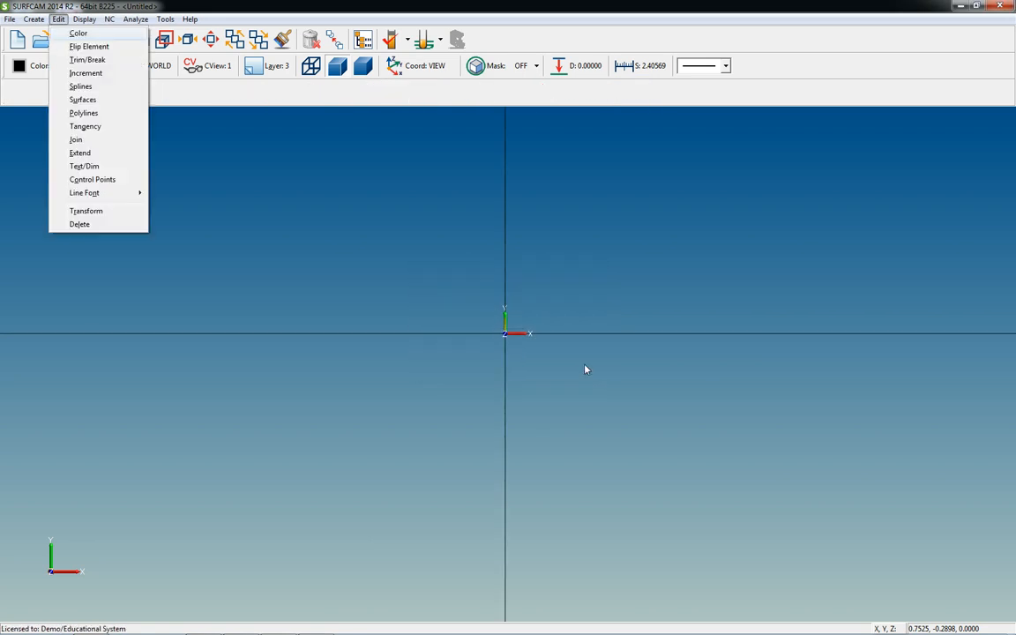
pyautogui.press('o')
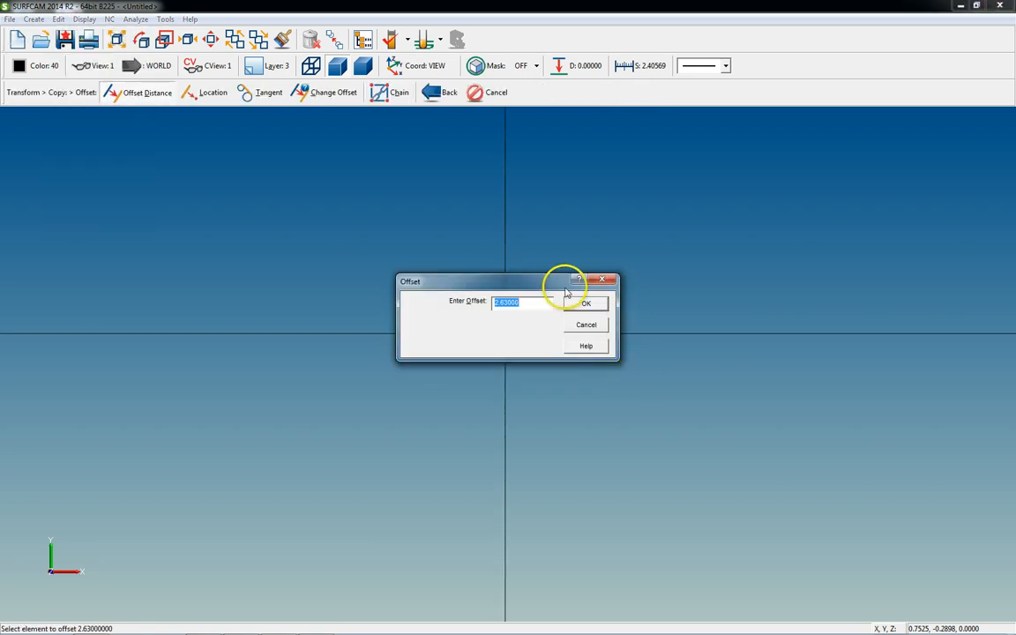
pyautogui.moveTo(553, 284); pyautogui.dragTo(719, 194)
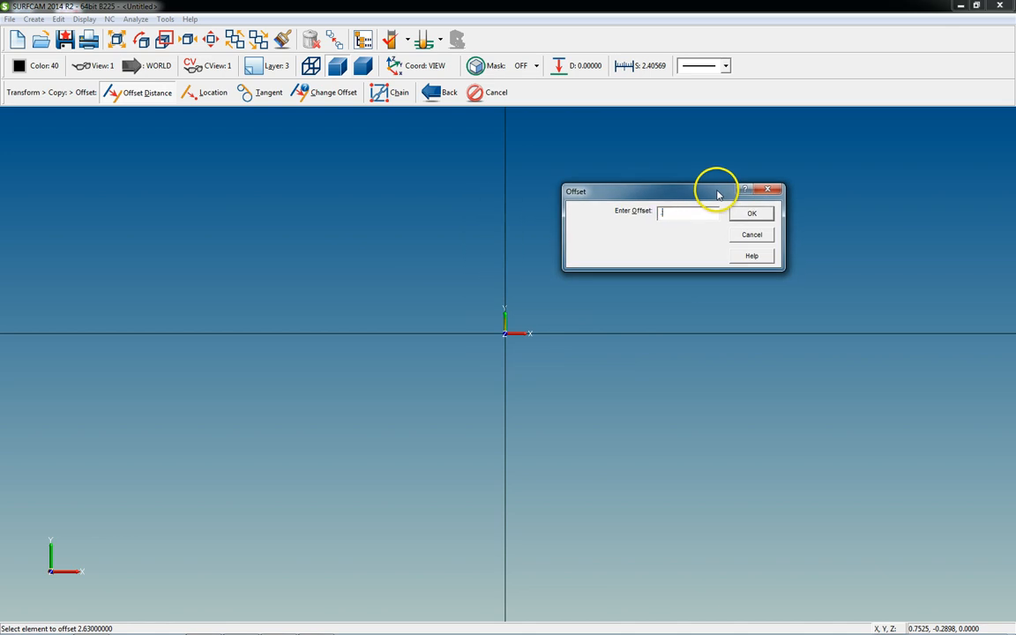
pyautogui.write('0.5')
pyautogui.press('Return')
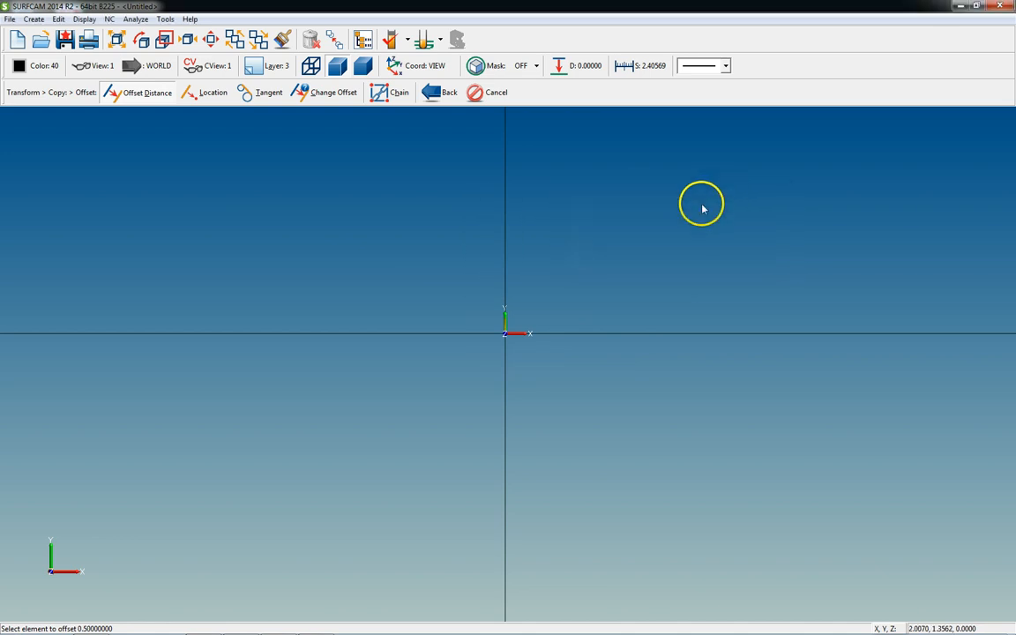
pyautogui.click(561, 325)
pyautogui.click(571, 375)
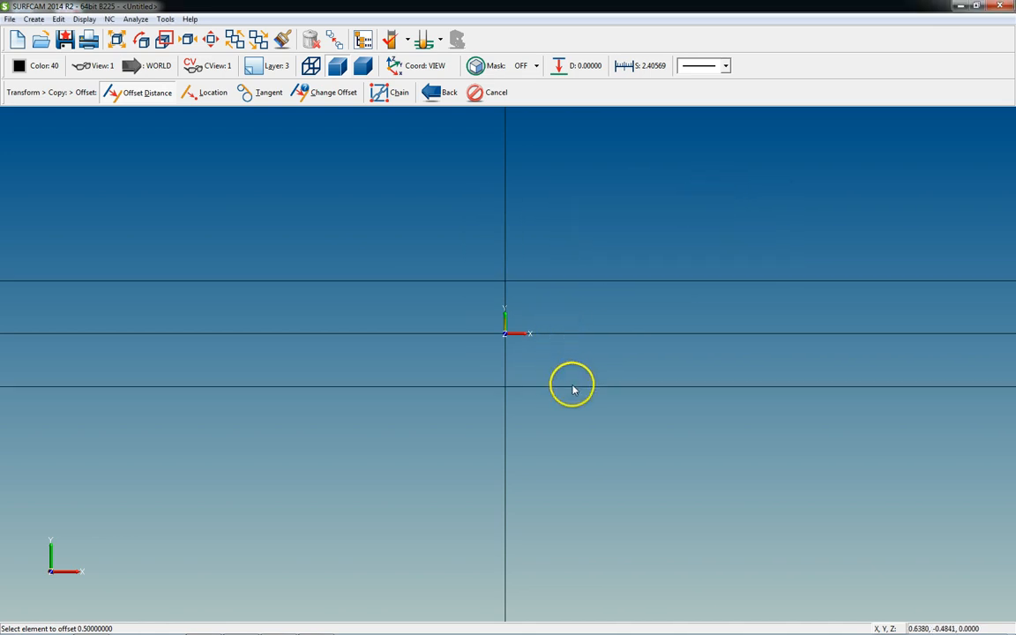
# - Offset copies of the vertical line through the origin by 1 to both sides of it
pyautogui.write('c')
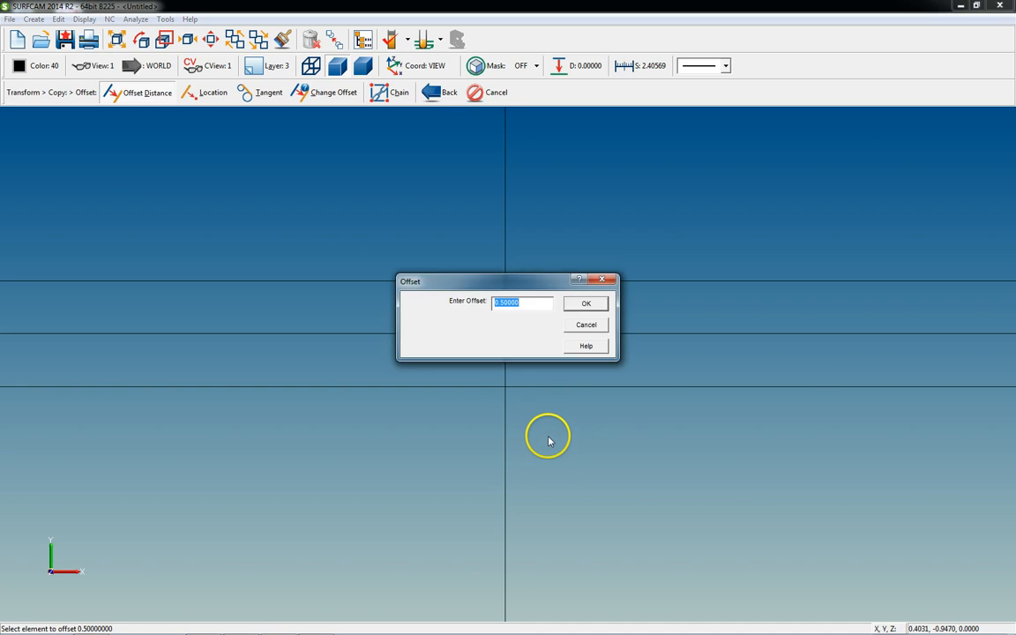
pyautogui.write('1')
pyautogui.press('Return')
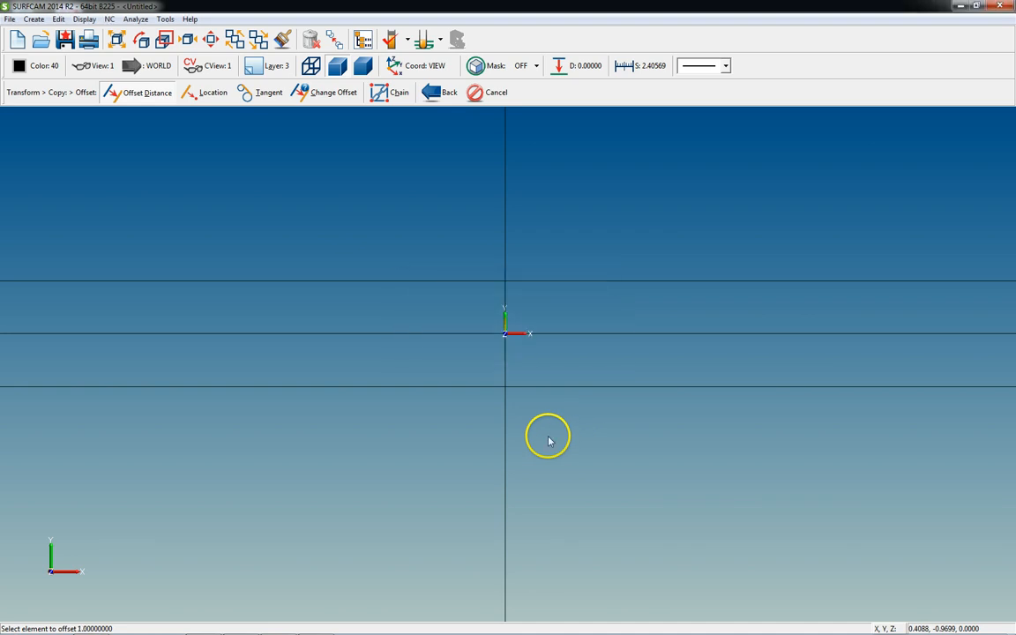
pyautogui.click(483, 243)
pyautogui.click(508, 230)
pyautogui.press('Escape')
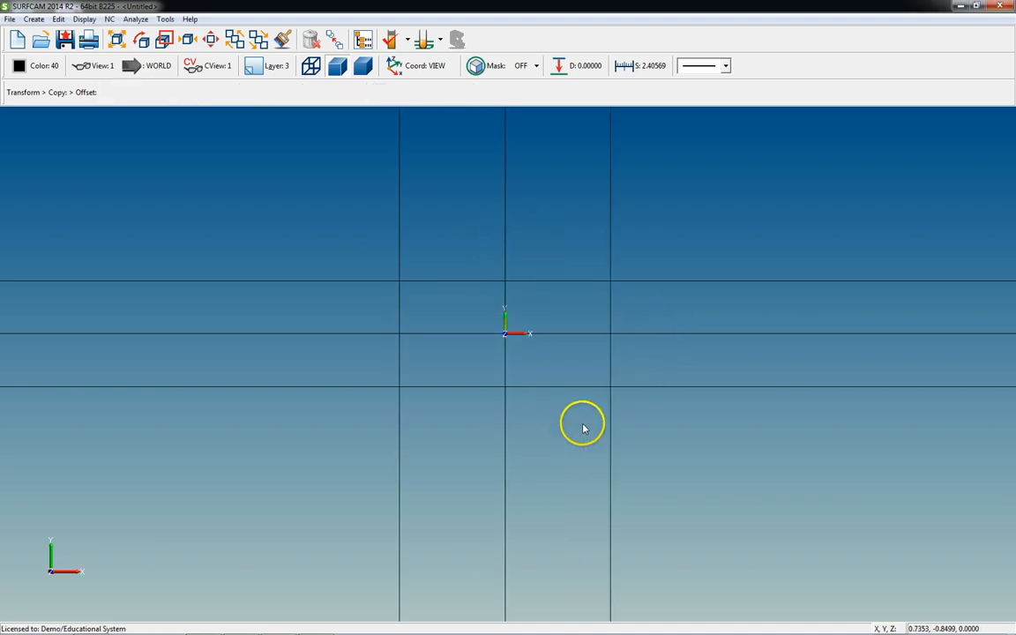
# - Trim the overhanging ends of the four offset lines with AutoTrim to form a closed rectangle around the origin
pyautogui.hotkey('alt', 'e')
pyautogui.press('t')
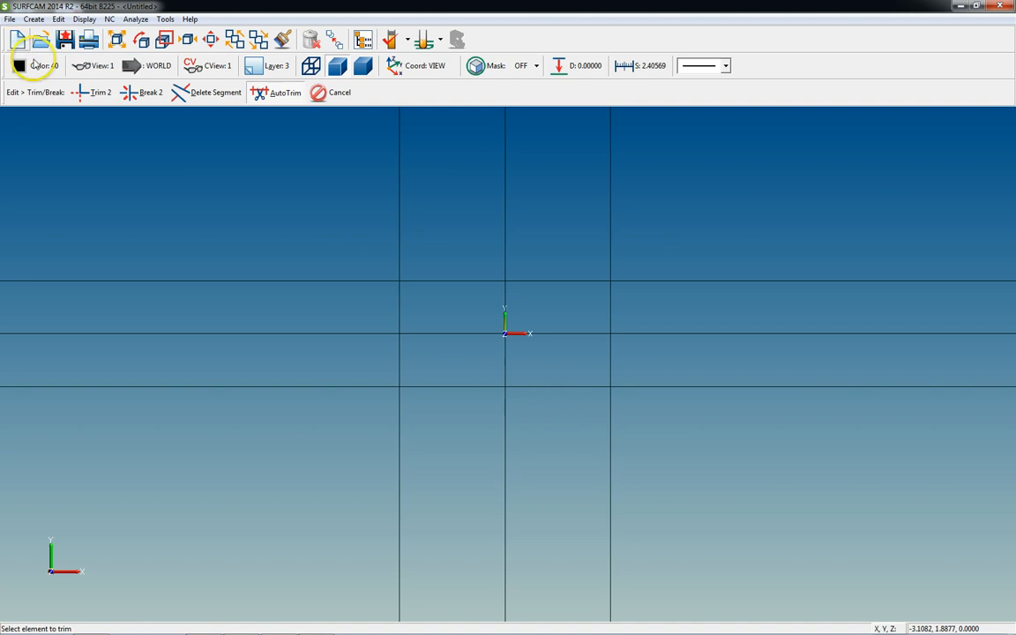
pyautogui.click(377, 280)
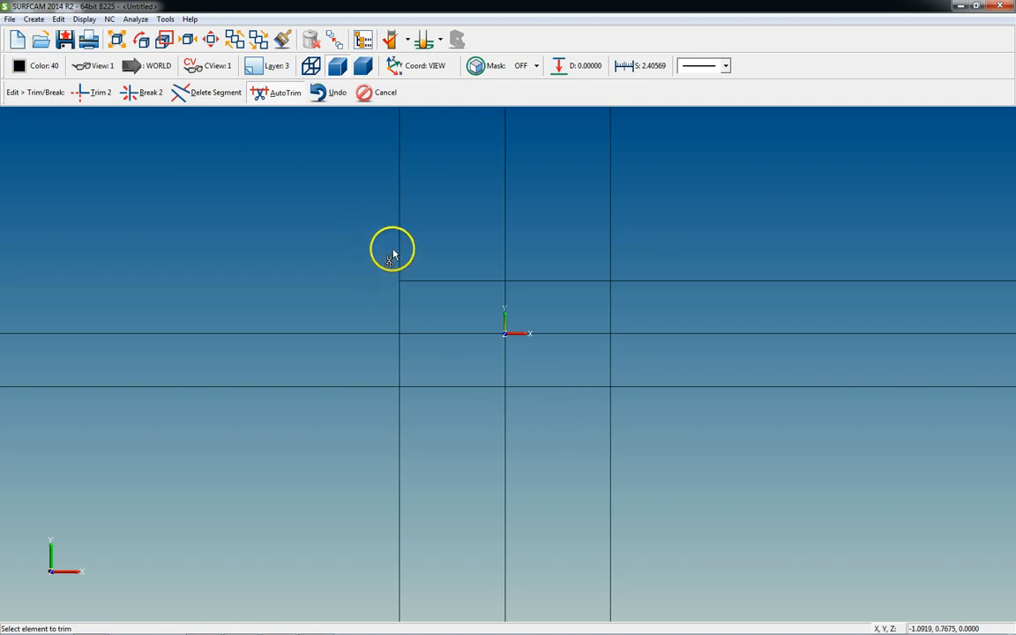
pyautogui.click(397, 249)
pyautogui.click(615, 250)
pyautogui.click(630, 282)
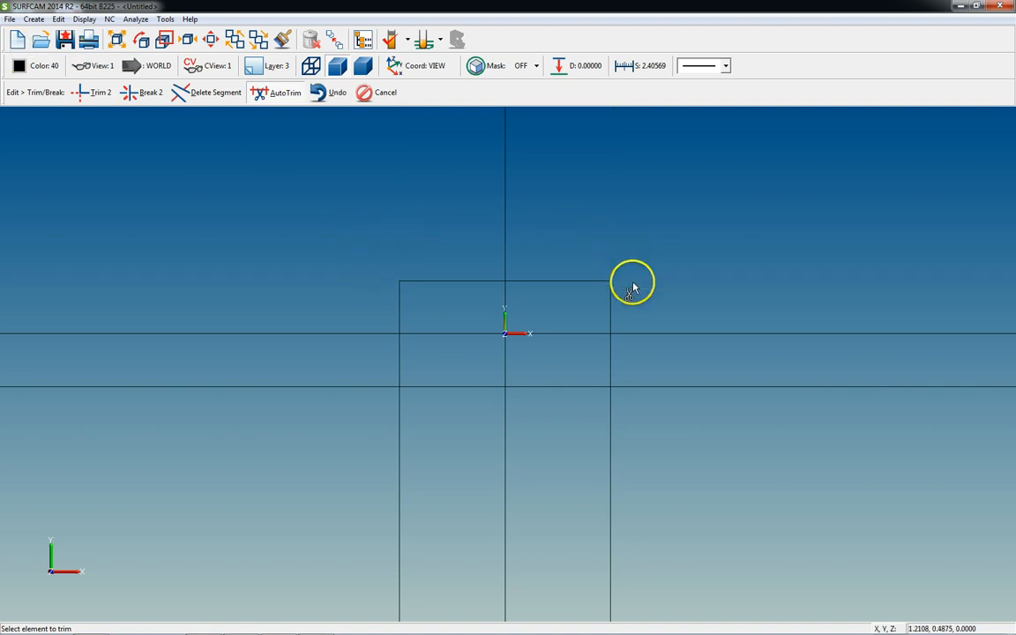
pyautogui.click(628, 388)
pyautogui.click(612, 419)
pyautogui.click(506, 435)
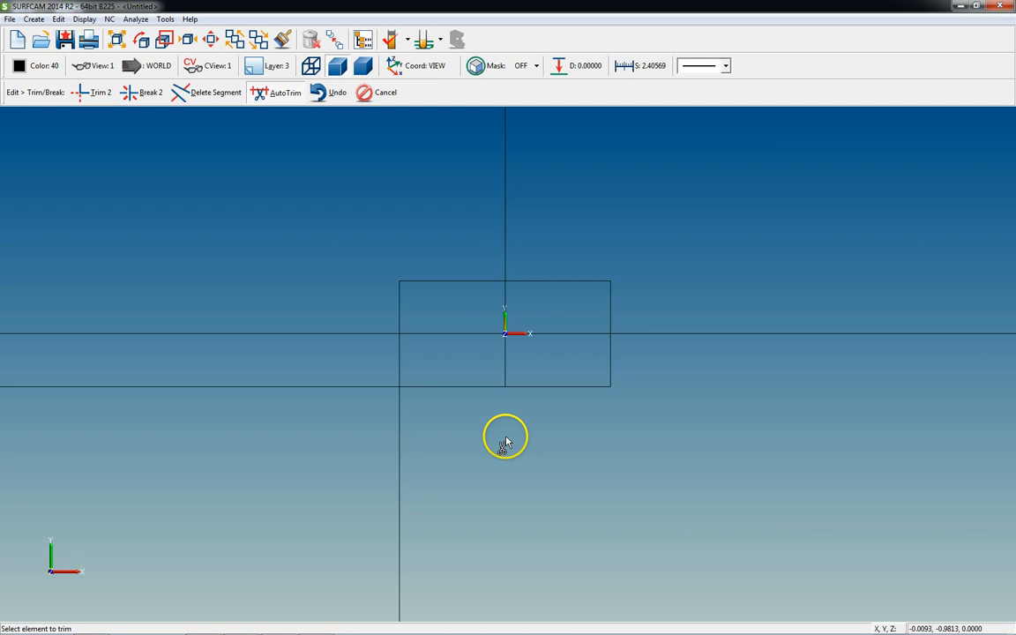
pyautogui.click(401, 429)
pyautogui.click(374, 377)
pyautogui.click(374, 386)
pyautogui.press('Escape')
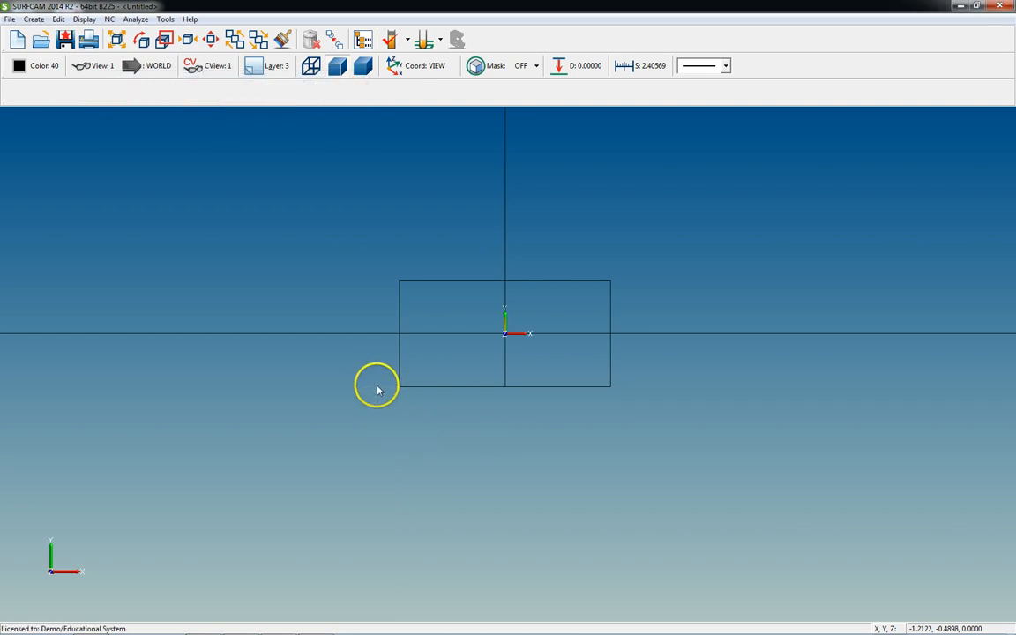
# - Delete the horizontal and vertical lines running through the rectangle's centre
pyautogui.press('Delete')
pyautogui.click(588, 333)
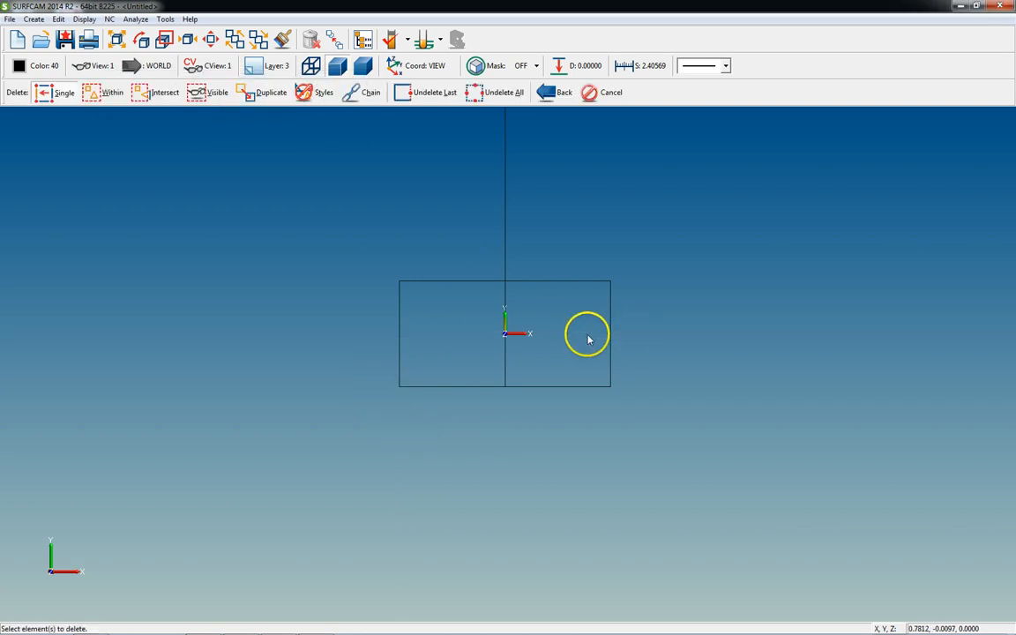
pyautogui.click(507, 185)
pyautogui.rightClick(505, 187)
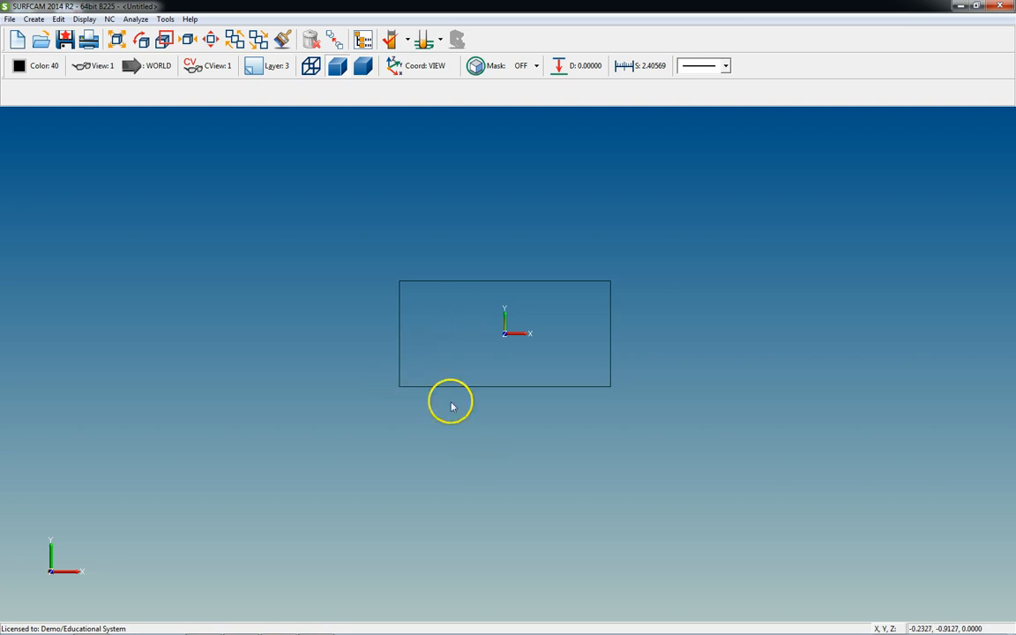
# - Create a horizontal line through the origin across the rectangle
pyautogui.hotkey('alt', 'c')
pyautogui.press('l')
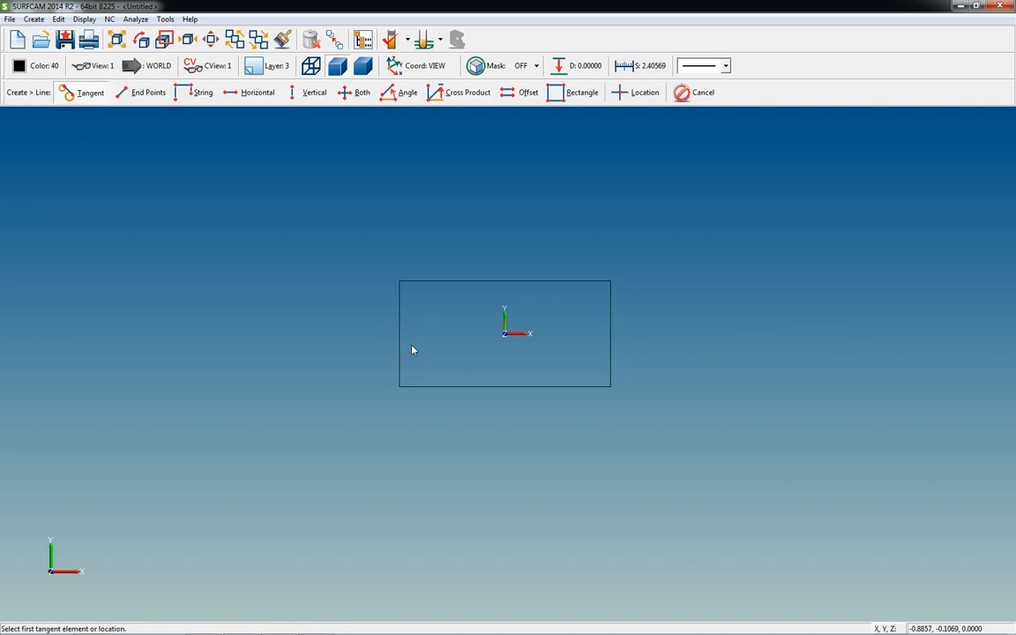
pyautogui.press('h')
pyautogui.press('k')
pyautogui.press('Return')
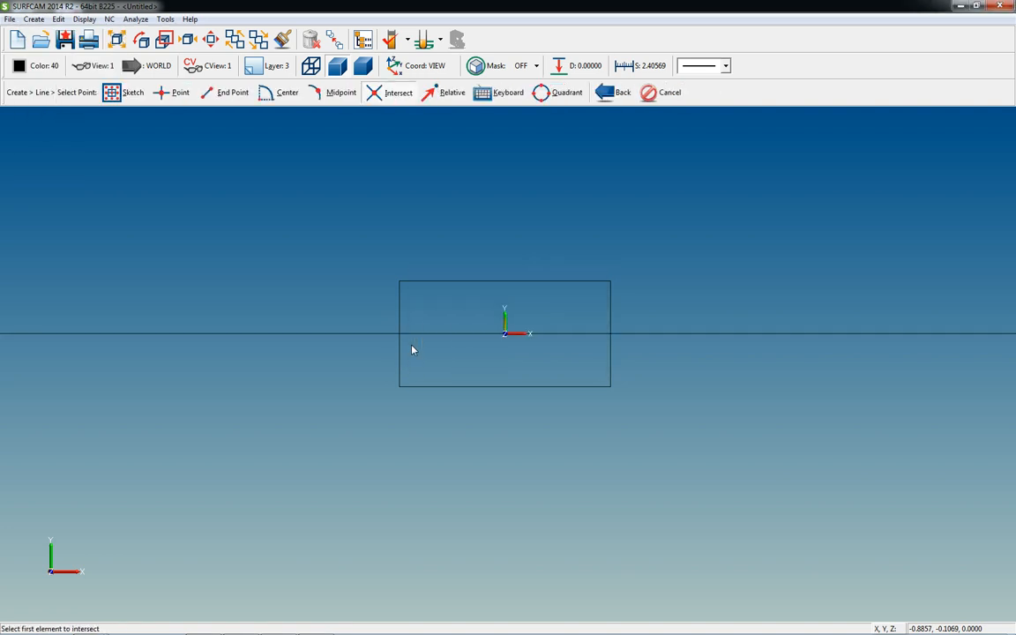
pyautogui.press('Escape')
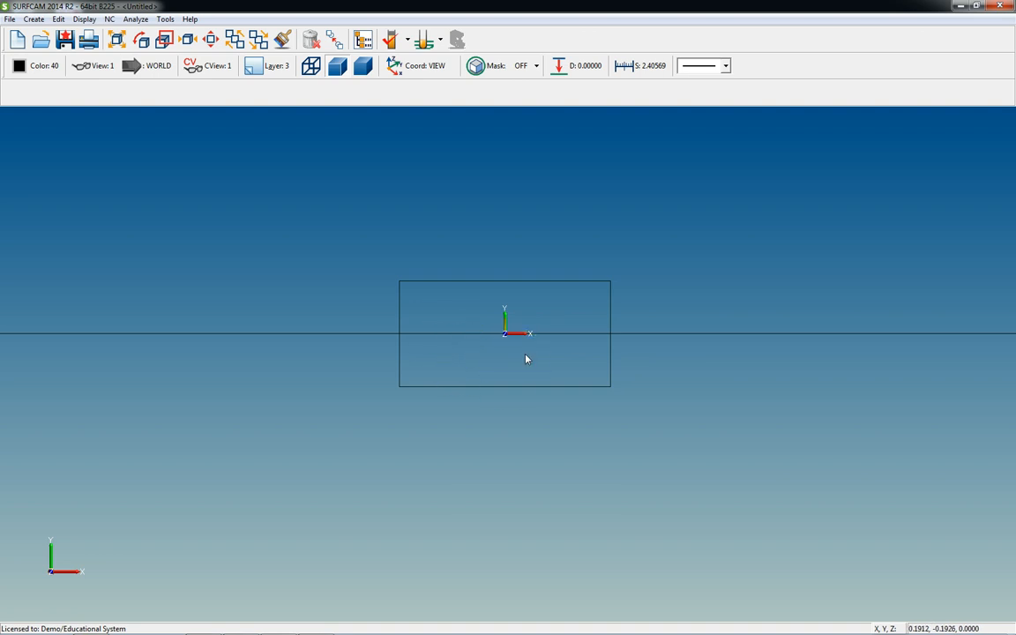
pyautogui.hotkey('alt', 'c')
pyautogui.write('vK')
pyautogui.press('Return')
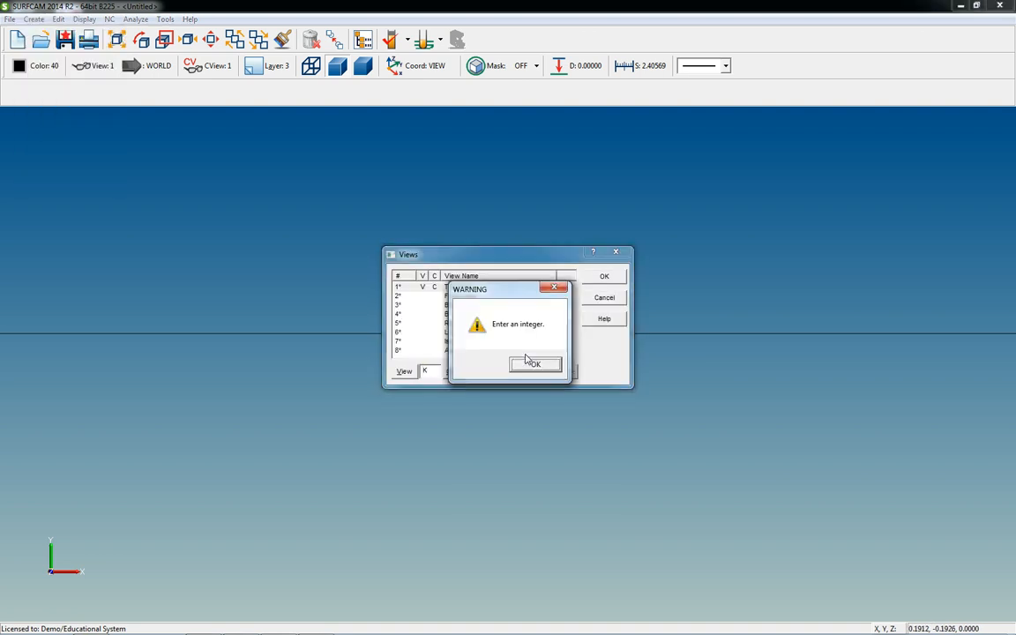
pyautogui.press('Return')
pyautogui.press('Escape')
# - Create a vertical line through the origin across the rectangle
pyautogui.hotkey('alt', 'c')
pyautogui.press('l')
pyautogui.press('v')
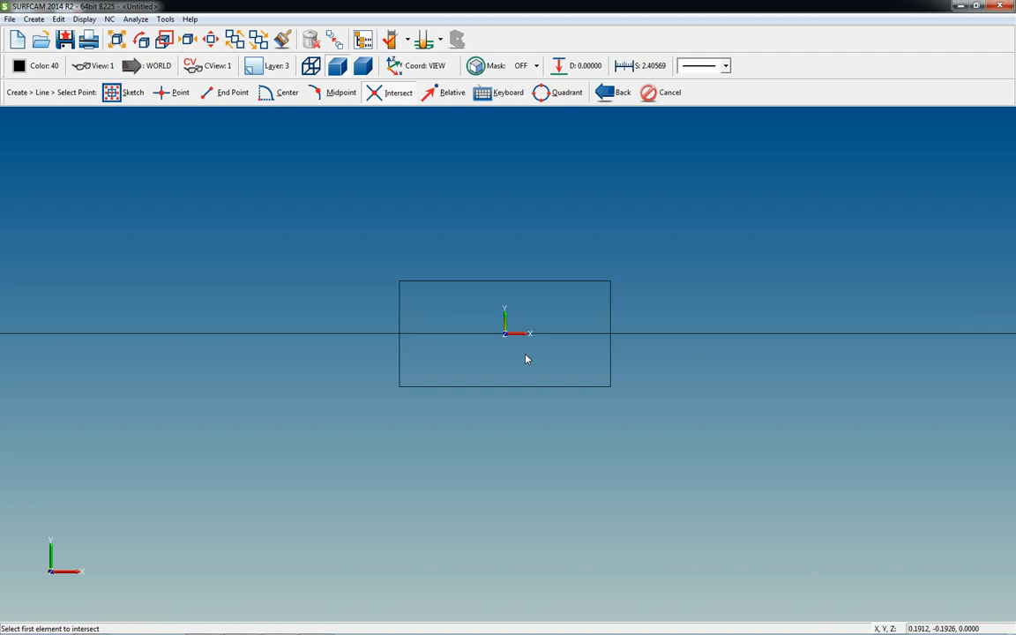
pyautogui.press('k')
pyautogui.press('Return')
pyautogui.press('Escape')
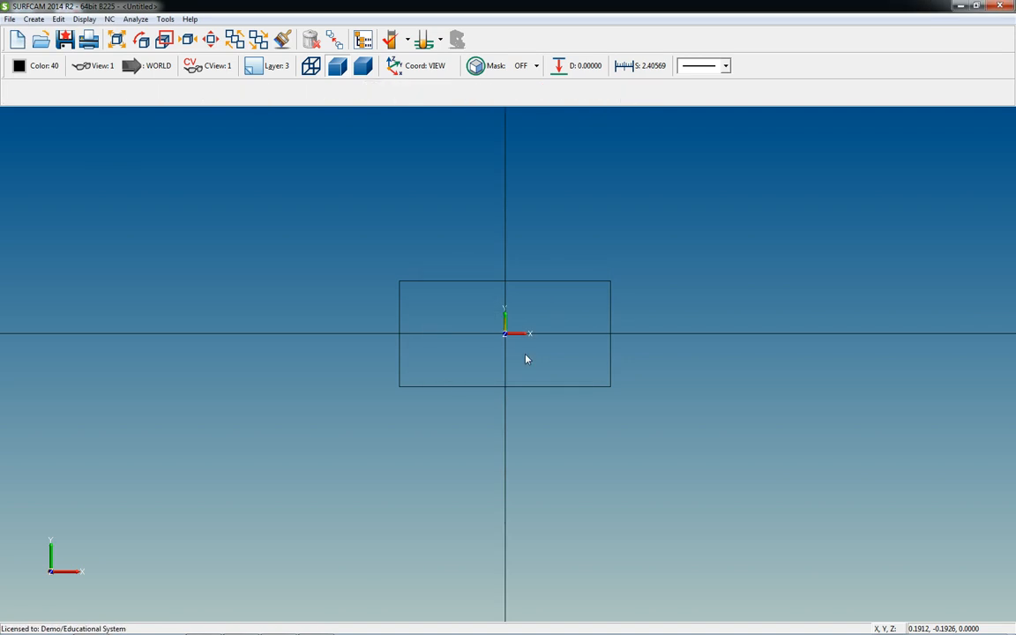
# - Create a circle of diameter 0.39 centred on the origin, at coordinates 0, 0, 0
pyautogui.hotkey('alt', 'c')
pyautogui.press('c')
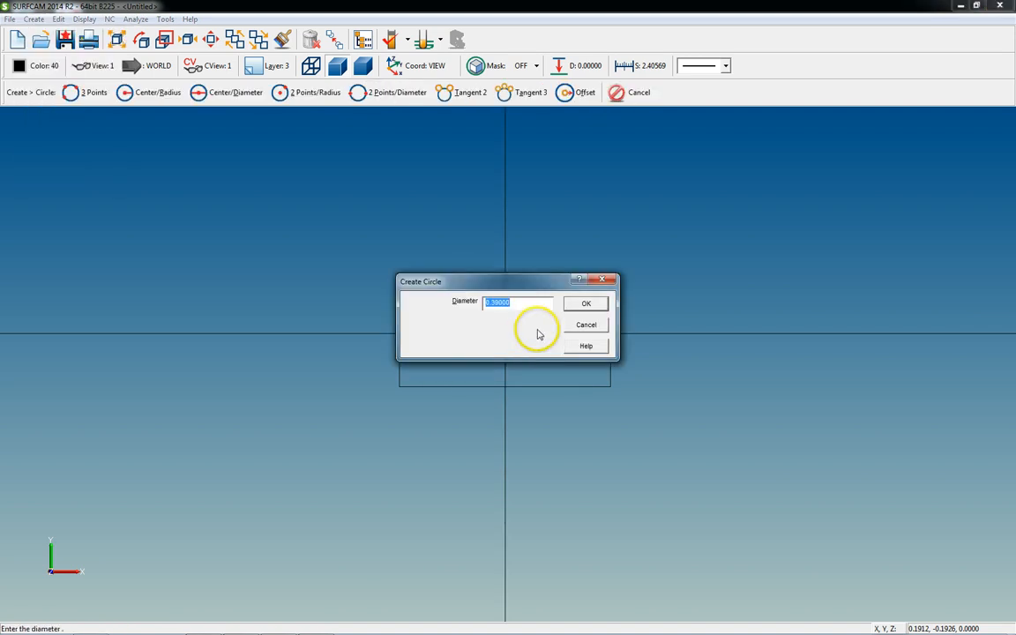
pyautogui.click(579, 303)
pyautogui.press('k')
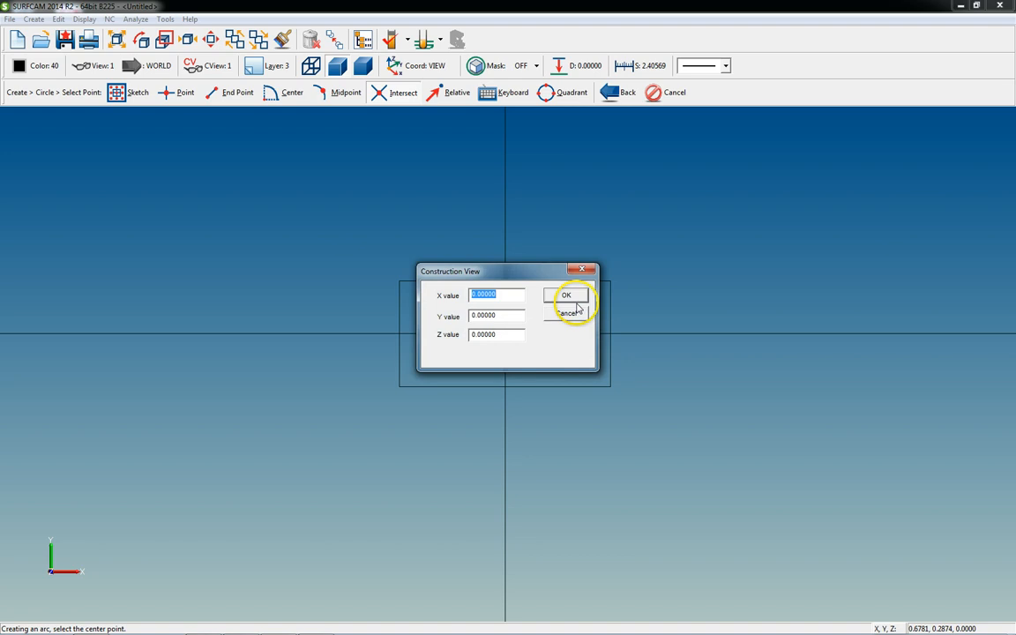
pyautogui.click(576, 300)
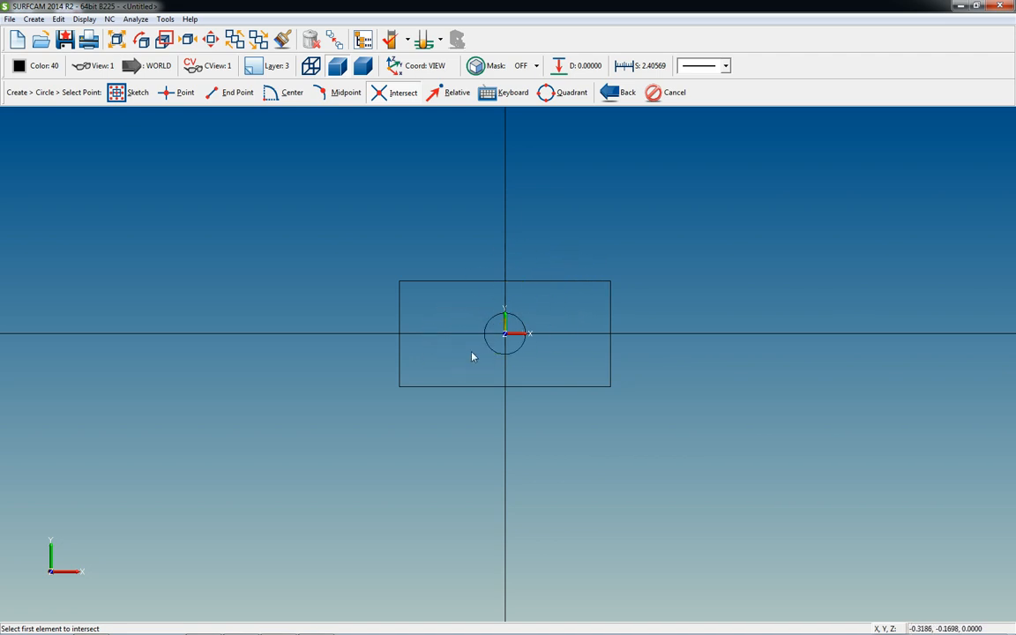
# - Switch to the Calculator, subtract 0.37 from 0.935 to get the hole spacing, and return to SURFCAM, leaving the circle command
pyautogui.middleClick(437, 420)
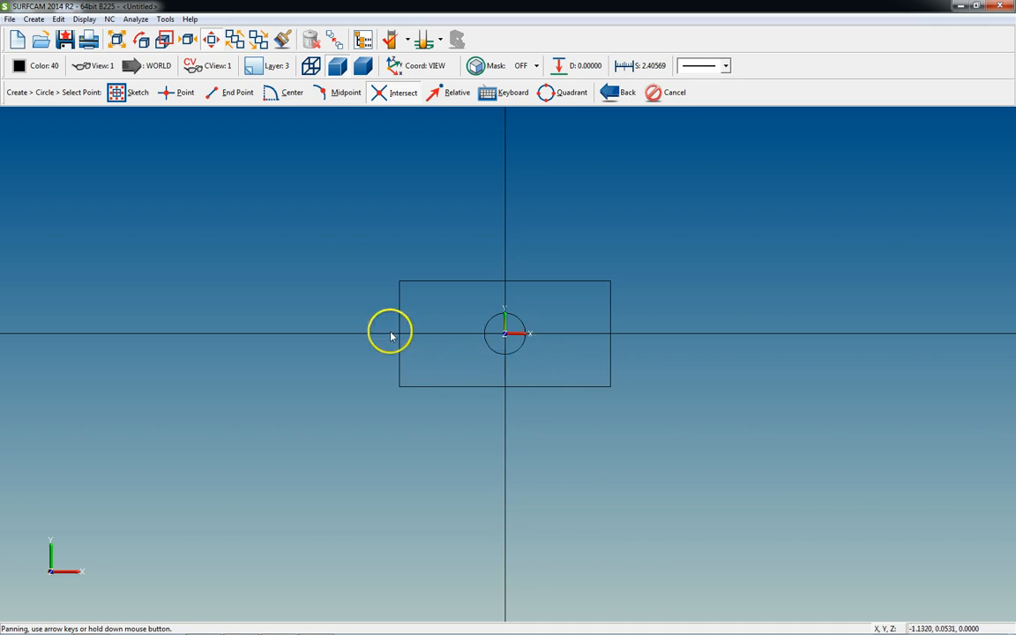
pyautogui.moveTo(263, 628)
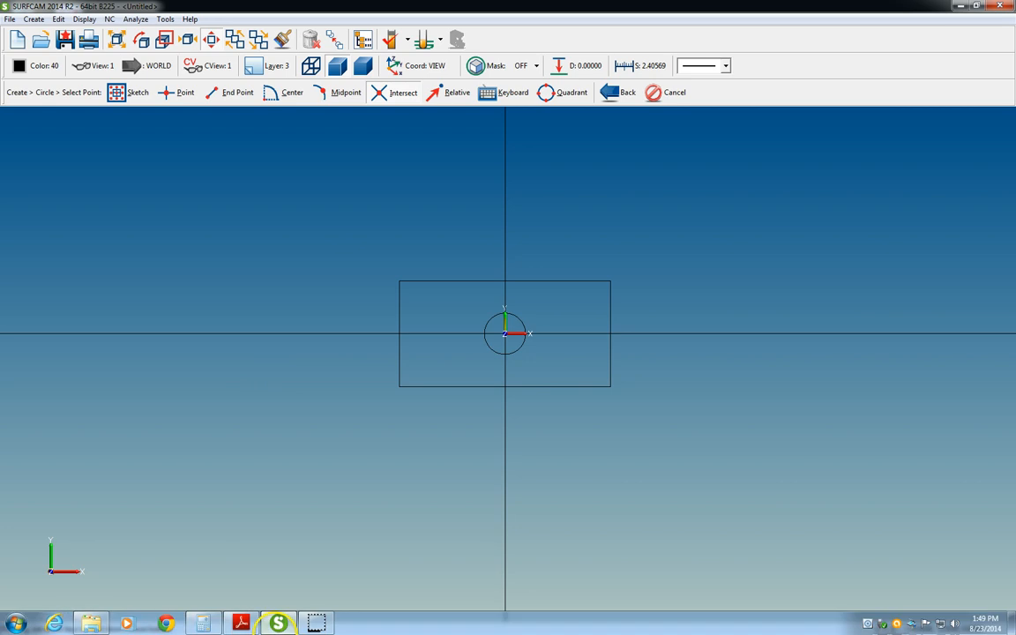
pyautogui.click(203, 623)
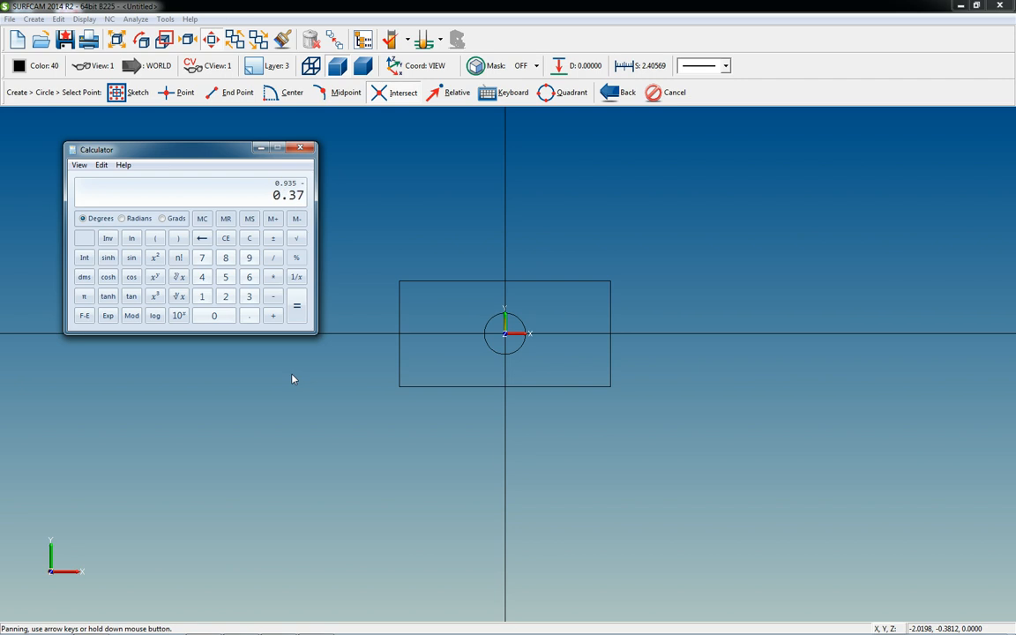
pyautogui.press('Return')
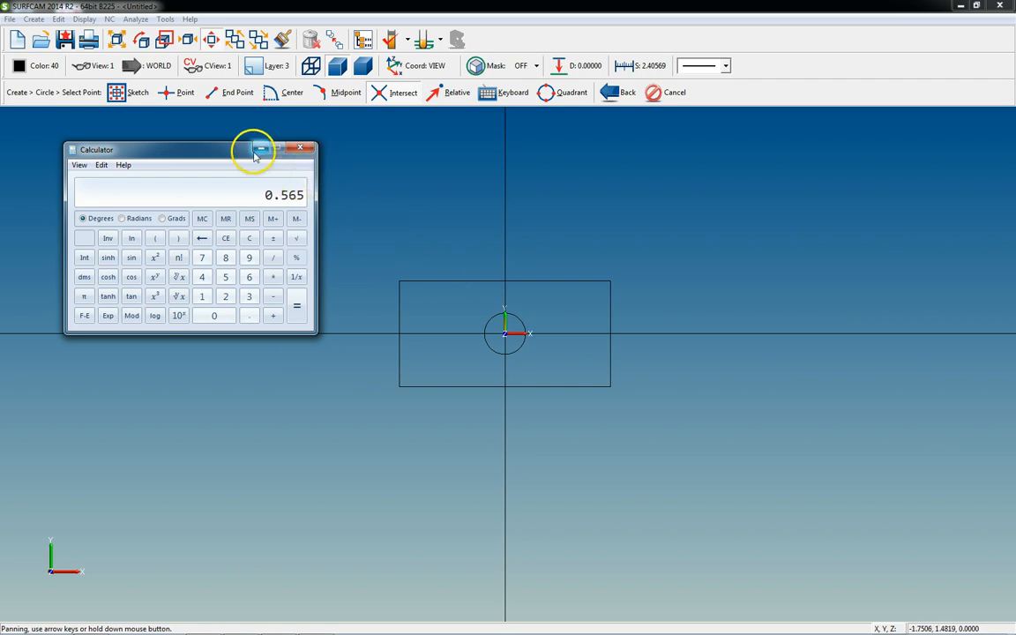
pyautogui.click(404, 229)
pyautogui.click(631, 428)
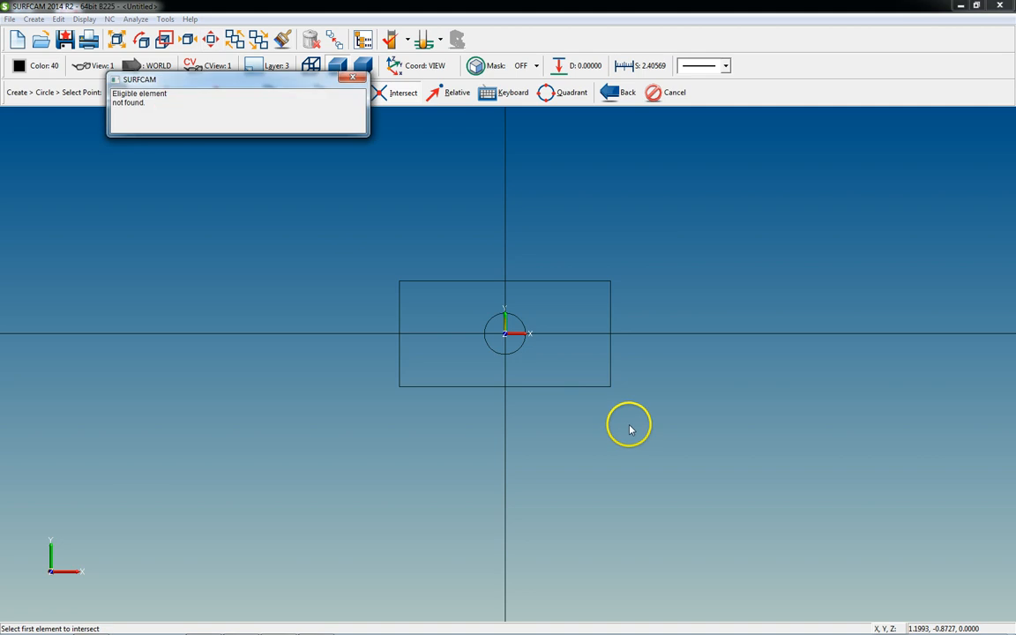
pyautogui.press('Escape')
# - Offset copies of the vertical line through the origin by 0.565 to both sides of it
pyautogui.press('t')
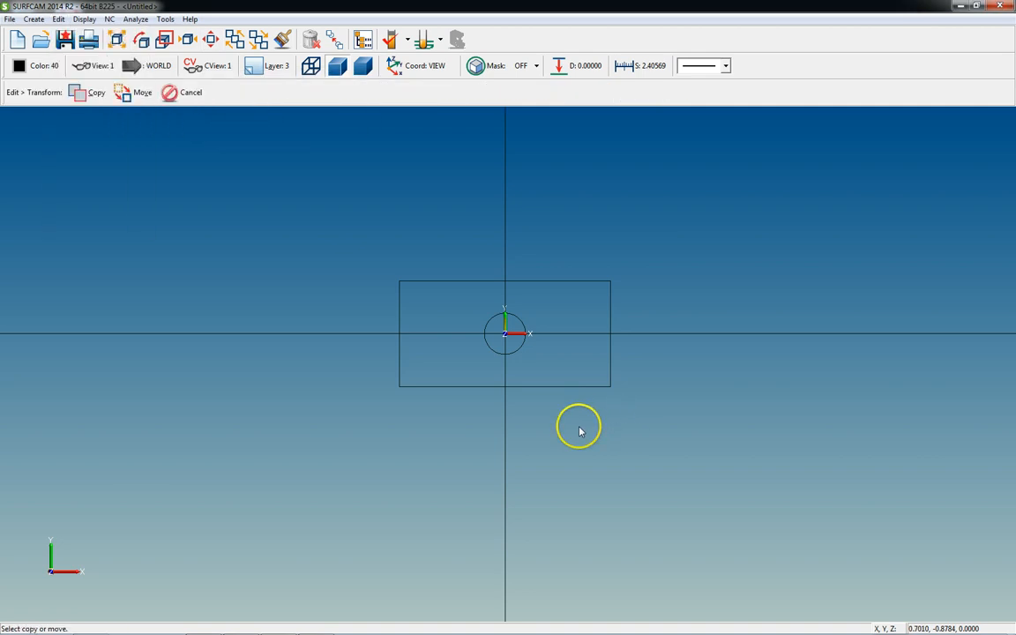
pyautogui.write('co565')
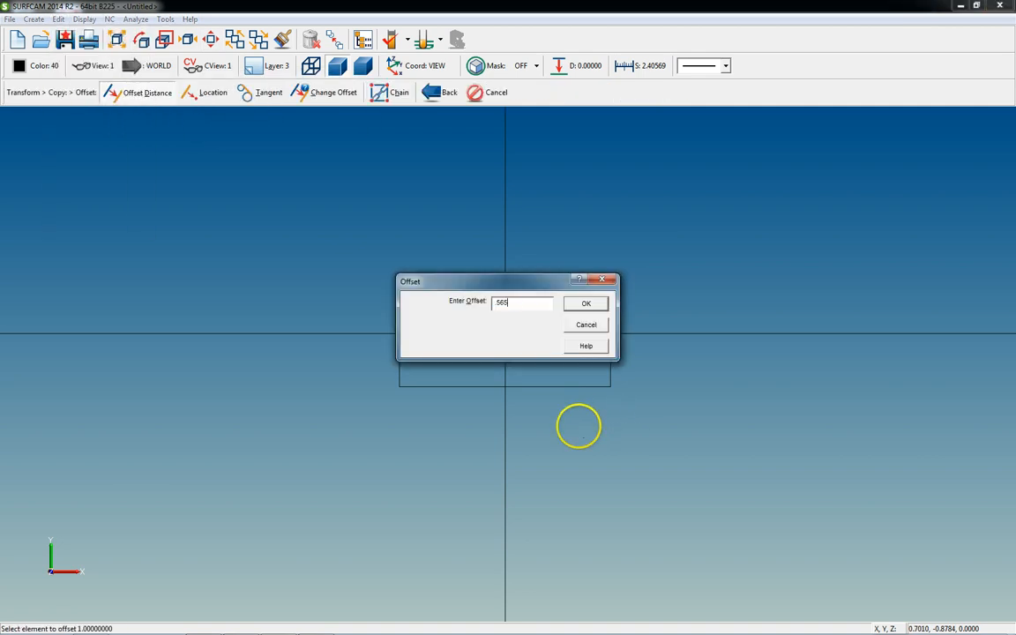
pyautogui.press('Return')
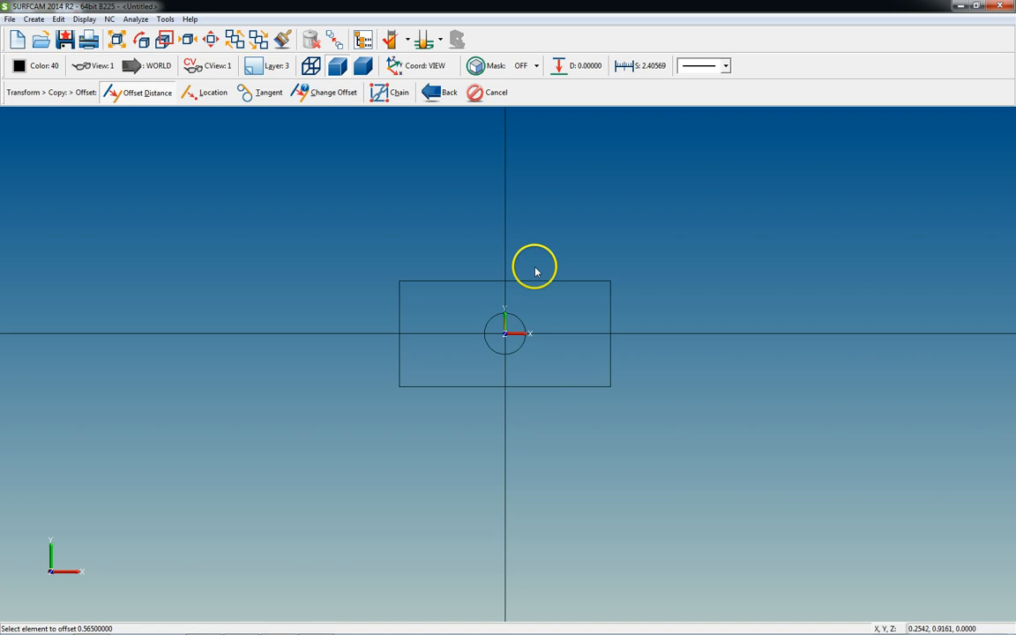
pyautogui.click(505, 218)
pyautogui.click(493, 221)
pyautogui.click(509, 216)
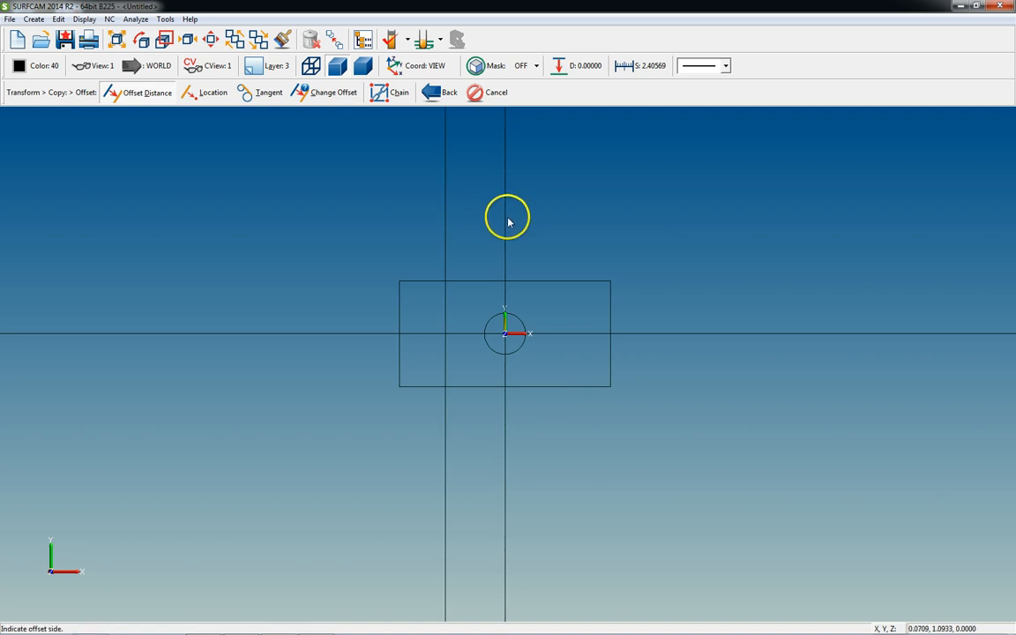
pyautogui.click(643, 358)
pyautogui.press('Escape')
# - Create 0.39 diameter circles where the two offset vertical lines intersect the horizontal centre line
pyautogui.hotkey('alt', 'c')
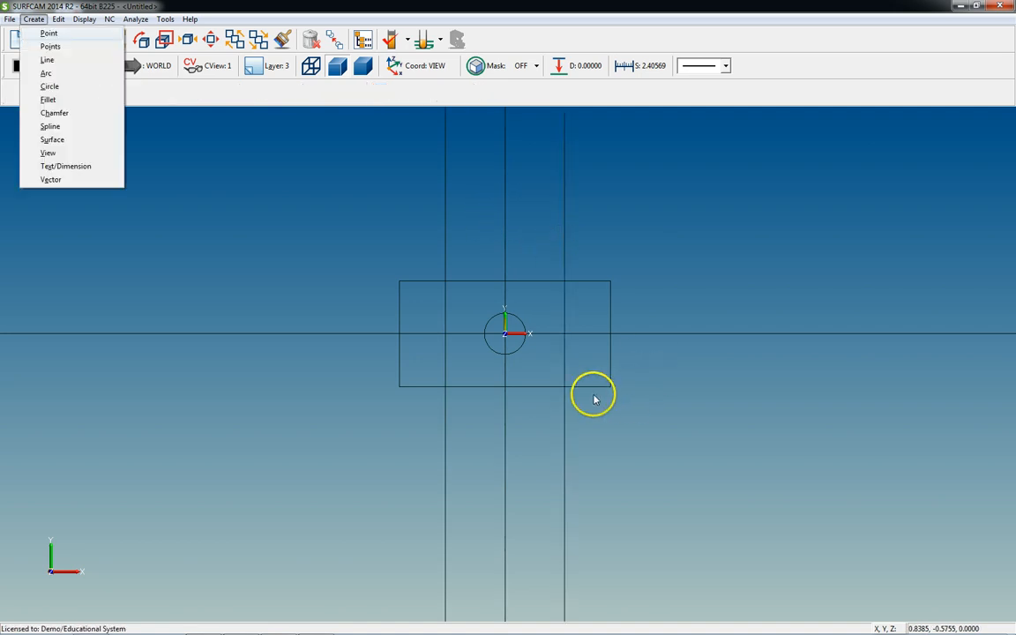
pyautogui.press('c')
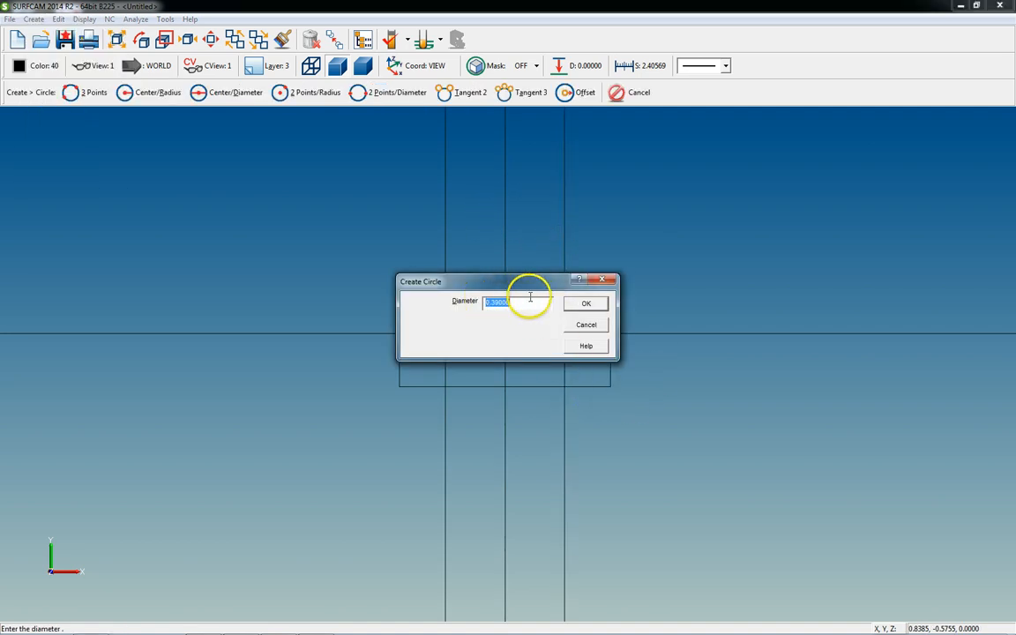
pyautogui.moveTo(545, 282); pyautogui.dragTo(745, 187)
pyautogui.click(774, 202)
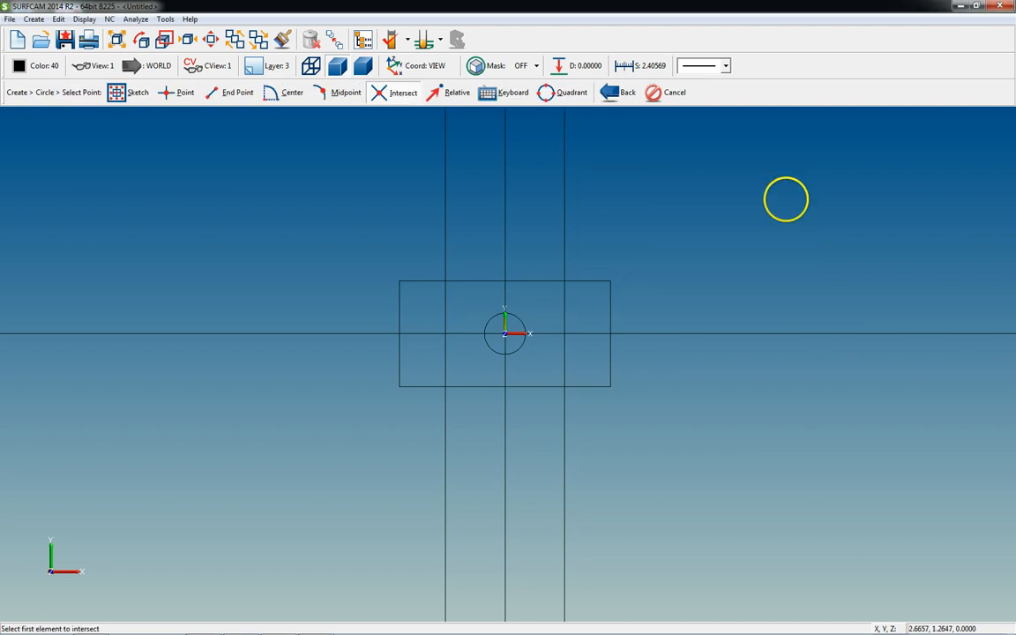
pyautogui.click(447, 324)
pyautogui.click(427, 334)
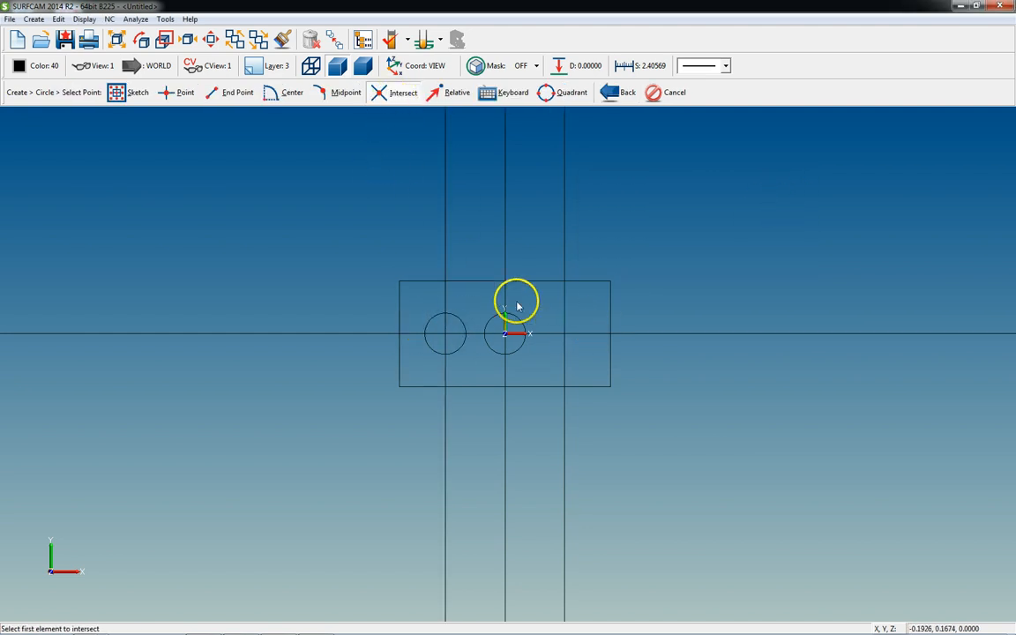
pyautogui.click(564, 311)
pyautogui.click(580, 333)
pyautogui.press('Escape')
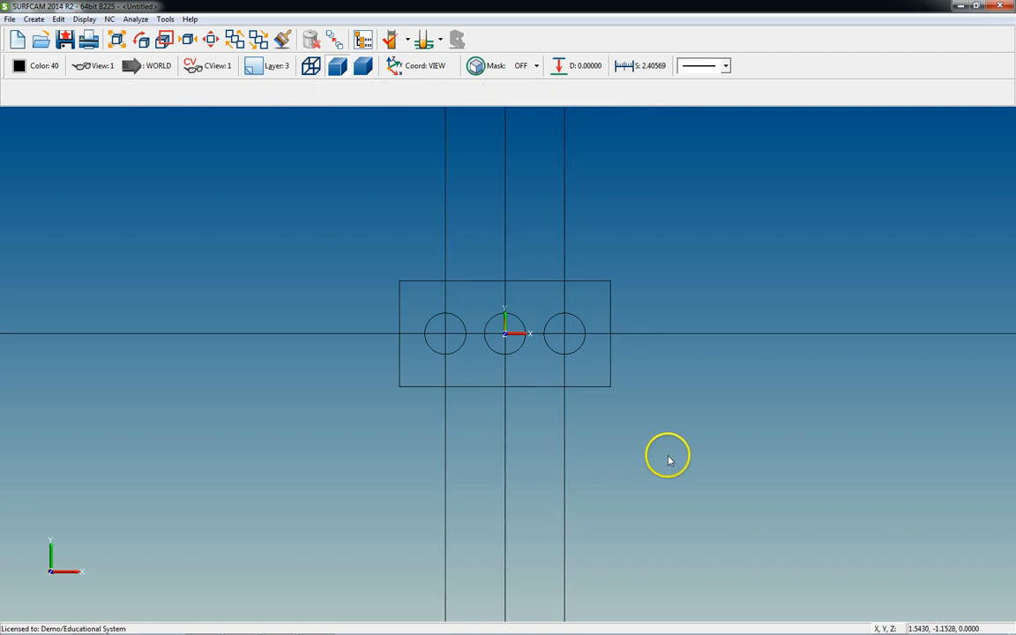
# - Delete the horizontal centre line and the three vertical construction lines, keeping the rectangle and its three circles
pyautogui.press('Delete')
pyautogui.click(666, 334)
pyautogui.click(565, 300)
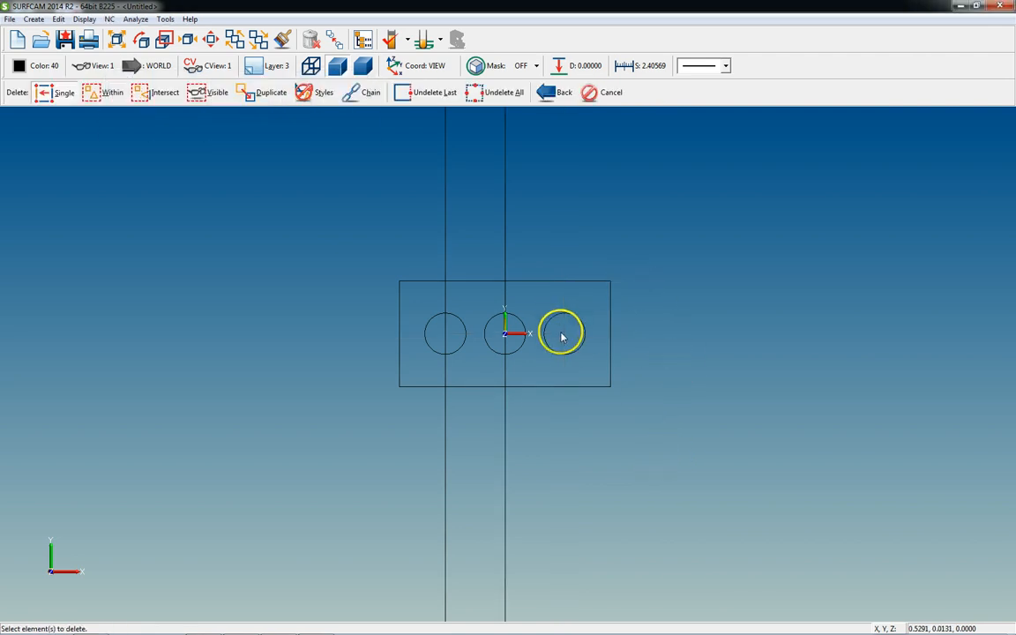
pyautogui.click(503, 334)
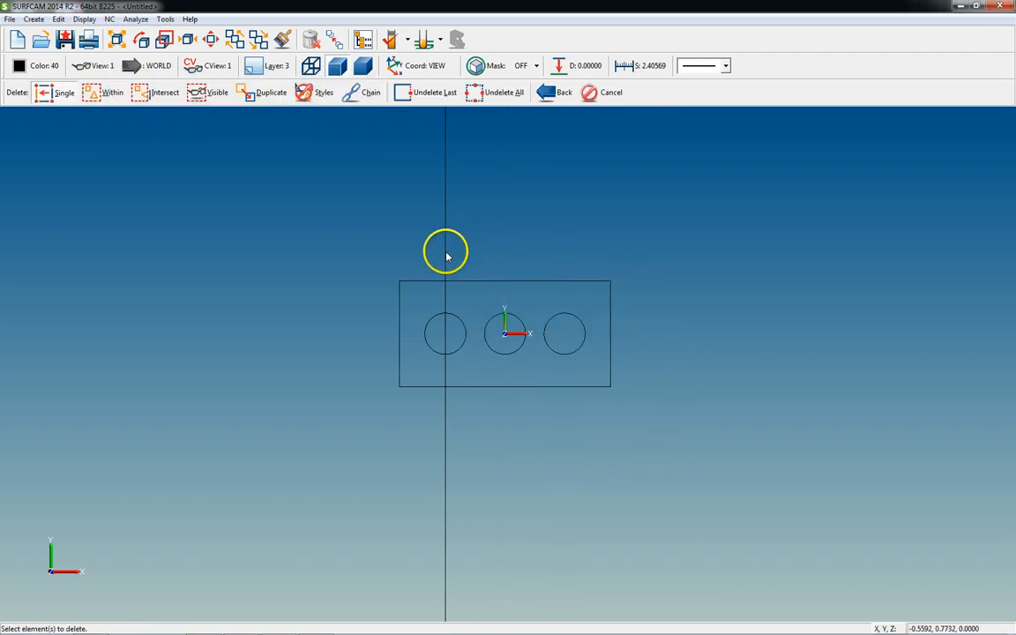
pyautogui.click(445, 251)
pyautogui.press('Escape')
# - Make the TOP VIEW layer current and visible, and hide the FRONT VIEW layer
pyautogui.scroll(-1, 543, 432)
pyautogui.hotkey('ctrl', 'l')
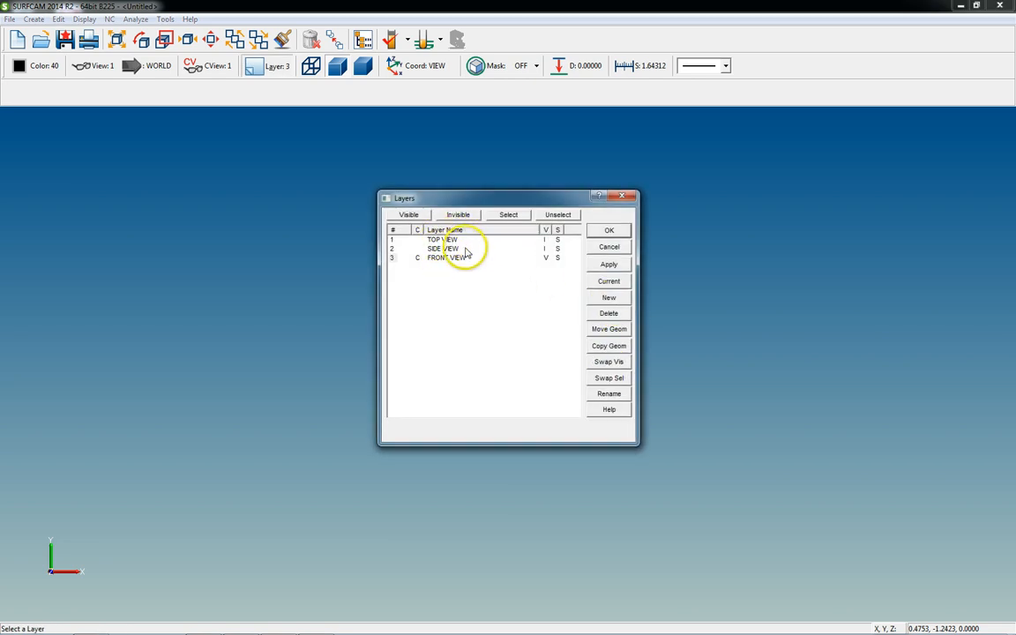
pyautogui.click(545, 240)
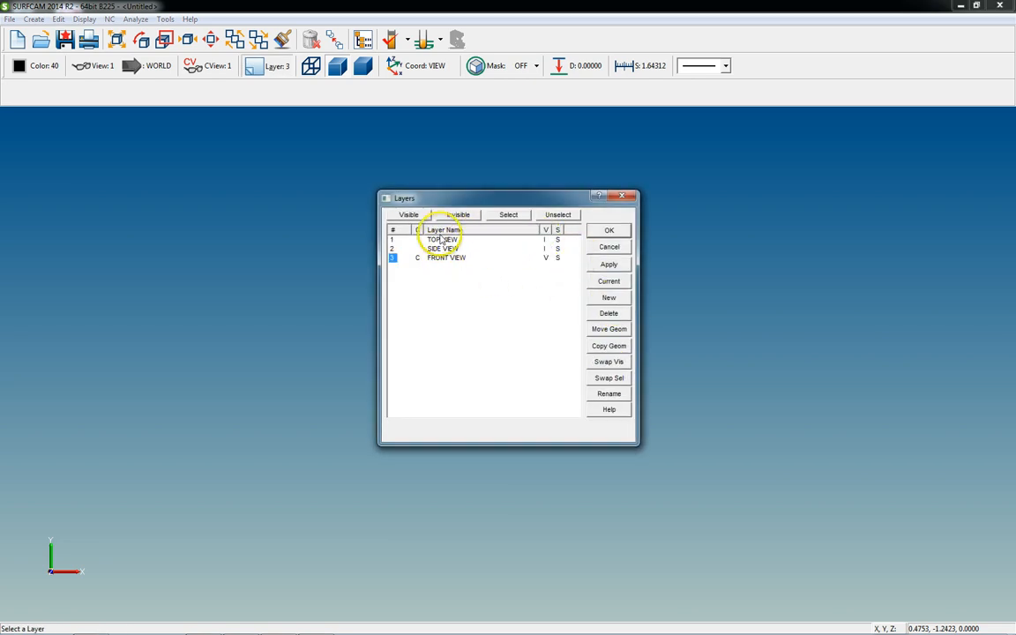
pyautogui.click(545, 257)
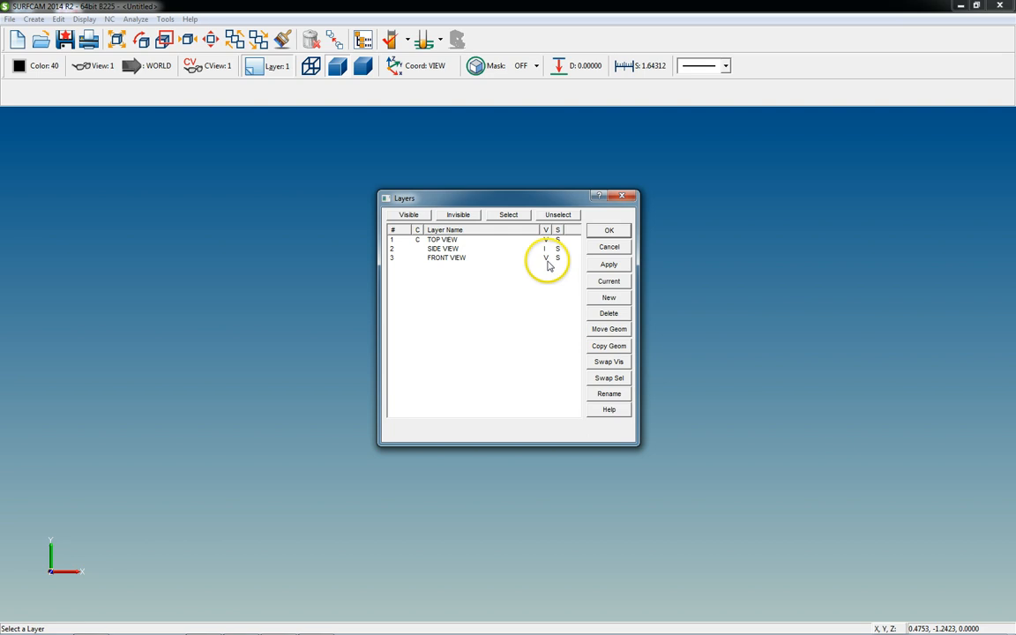
pyautogui.click(609, 231)
# - Examine the top view's rectangle and hole pattern at different zooms and from an angle, returning to view 1
pyautogui.scroll(-2, 626, 393)
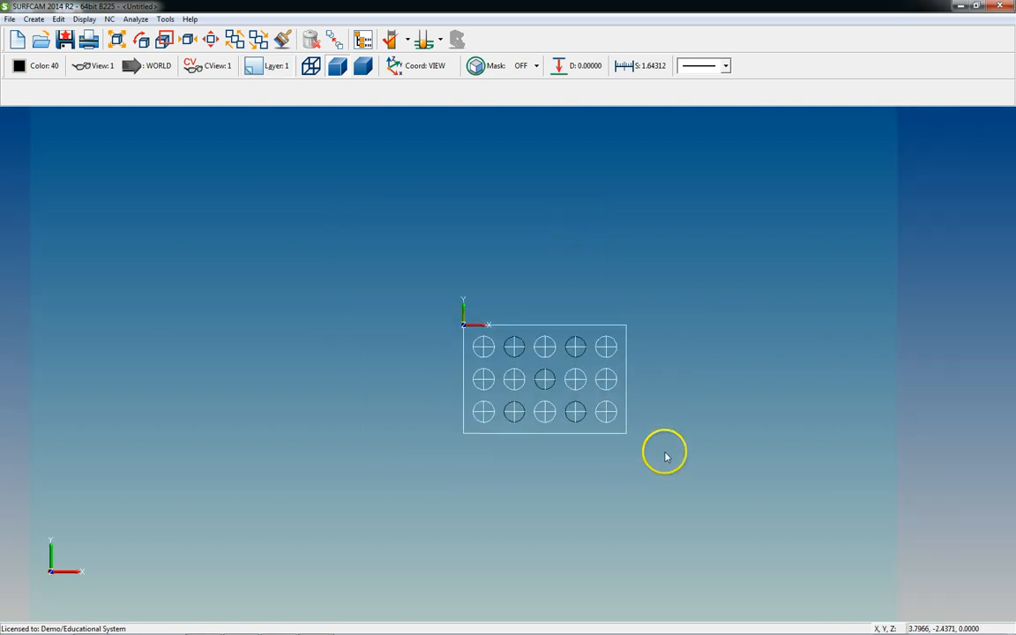
pyautogui.scroll(3, 666, 453)
pyautogui.scroll(-2, 492, 355)
pyautogui.scroll(2, 394, 297)
pyautogui.scroll(1, 409, 303)
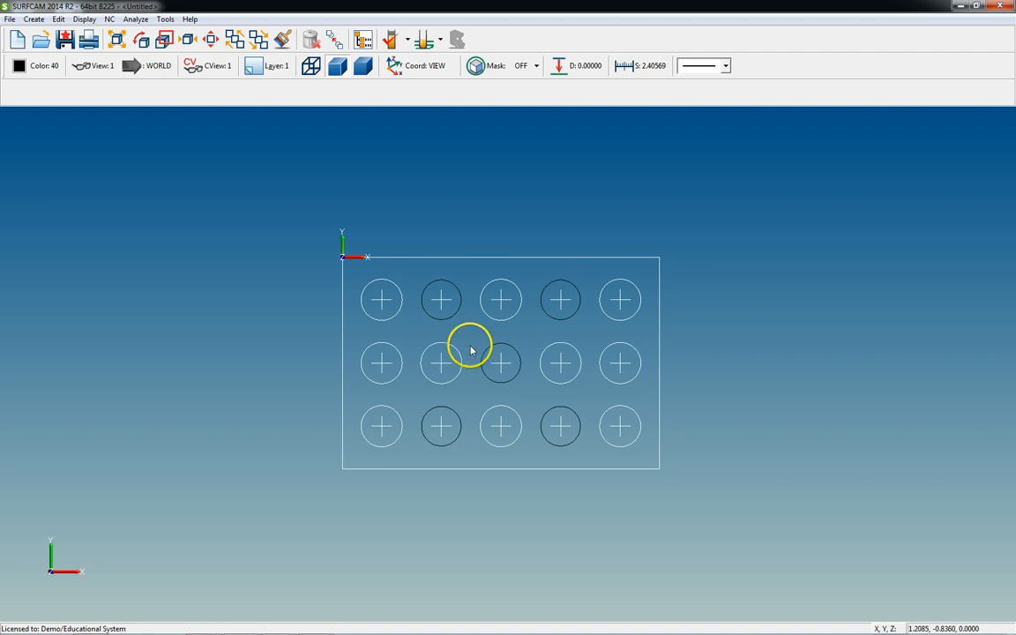
pyautogui.moveTo(472, 358); pyautogui.dragTo(513, 358, button='middle')
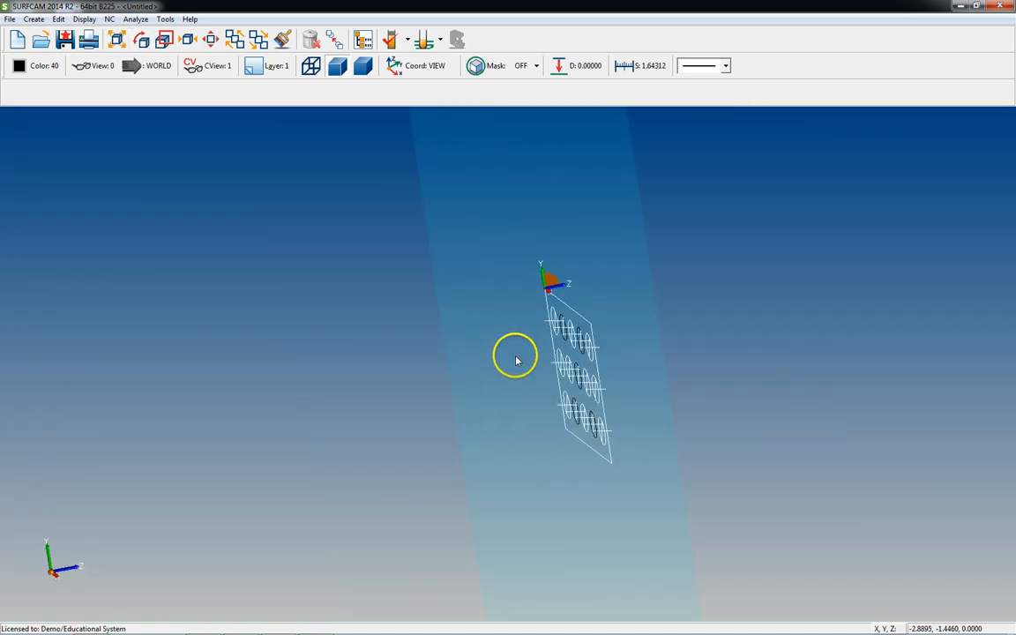
pyautogui.press('1')
pyautogui.scroll(-4, 520, 360)
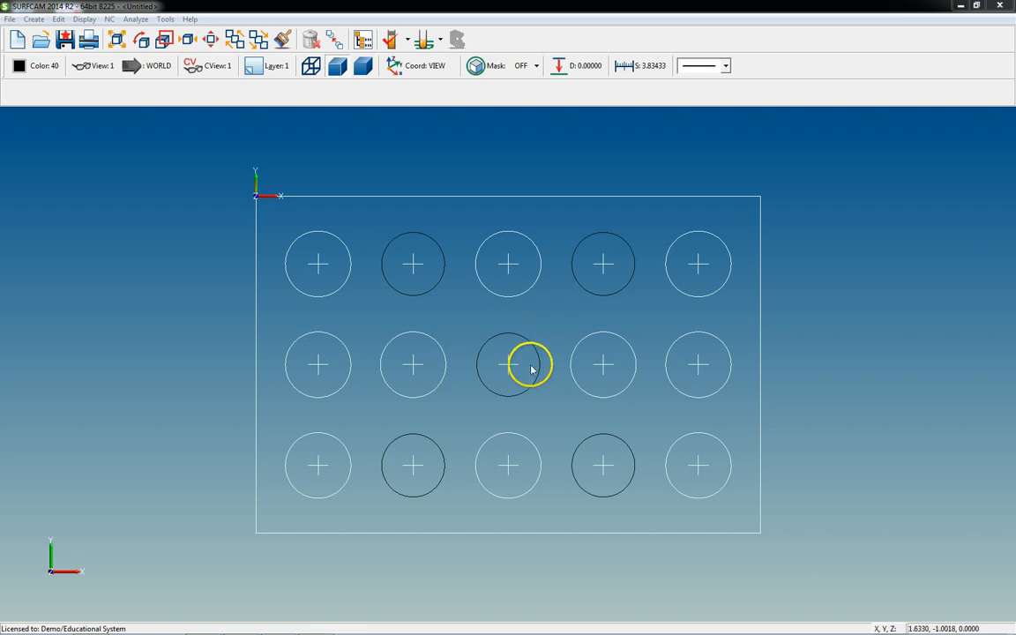
pyautogui.scroll(-2, 555, 403)
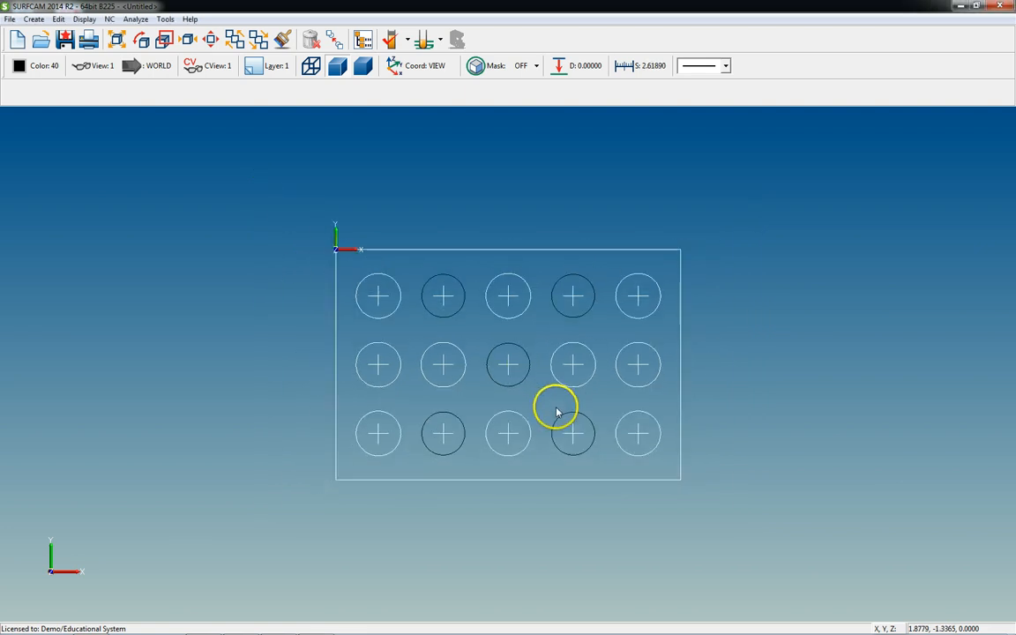